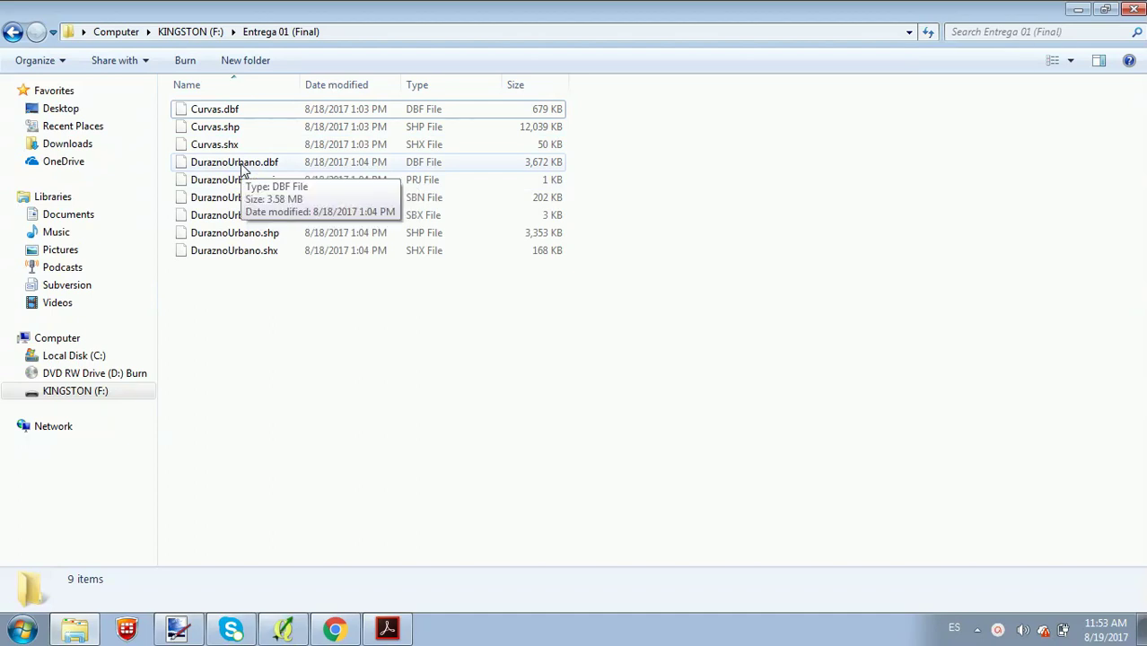
Check which component files accompany the Curvas and DuraznoUrbano shapefiles, including the DuraznoUrbano projection file
{"action": "left_click", "coordinate": [204, 111]}
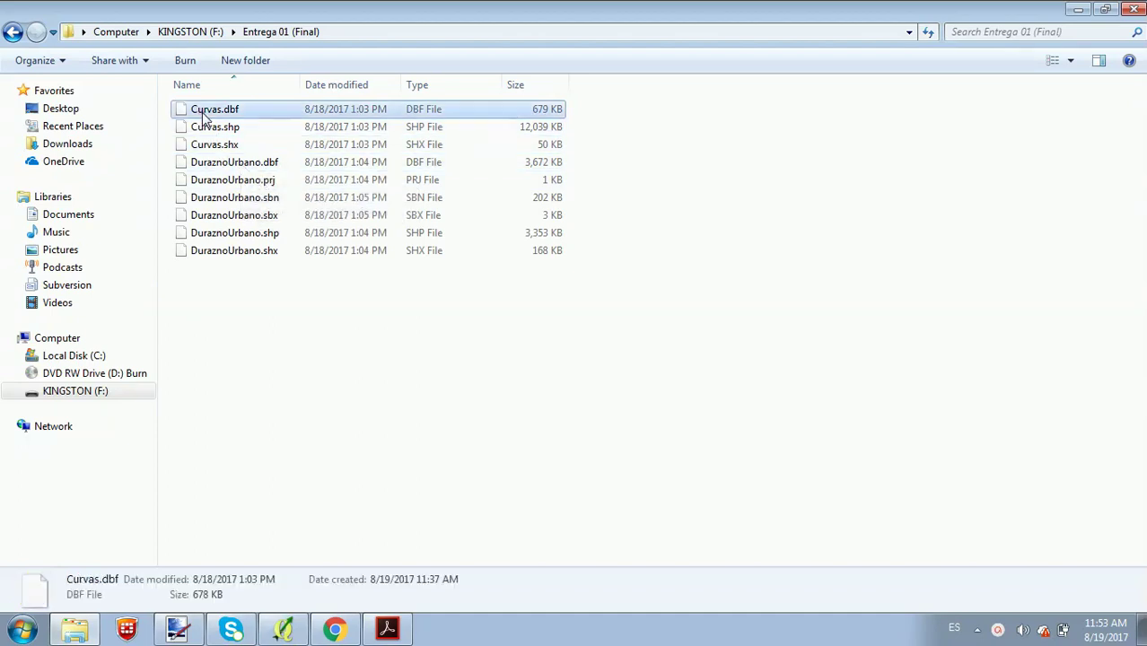
{"action": "left_click", "coordinate": [185, 128]}
{"action": "left_click", "coordinate": [185, 144]}
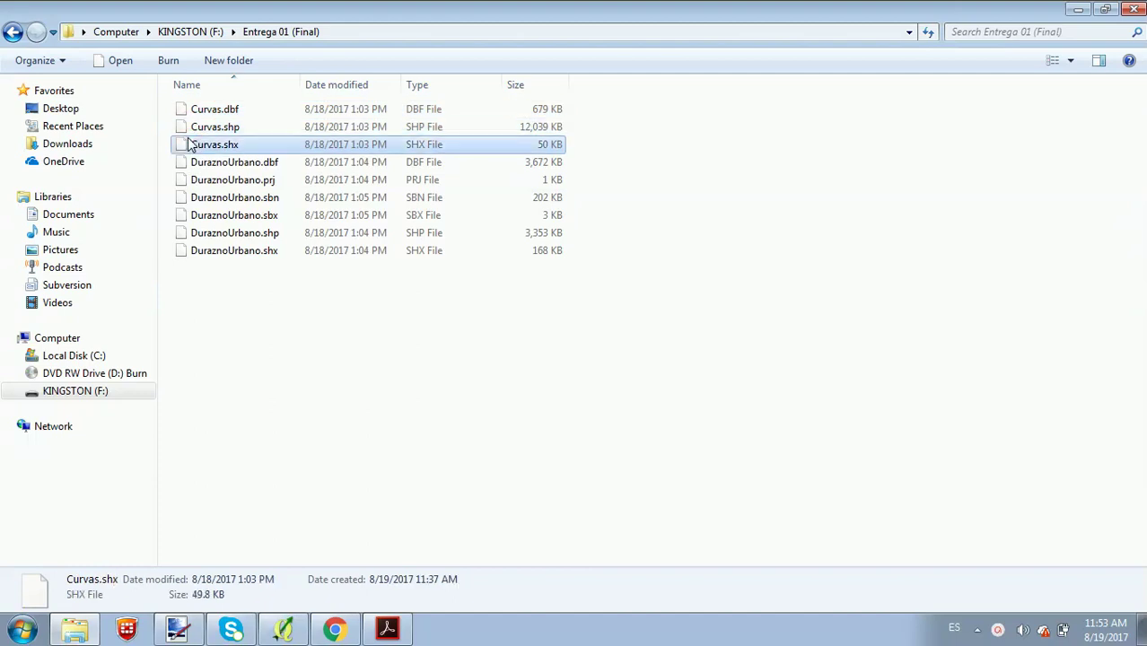
{"action": "left_click", "coordinate": [218, 182]}
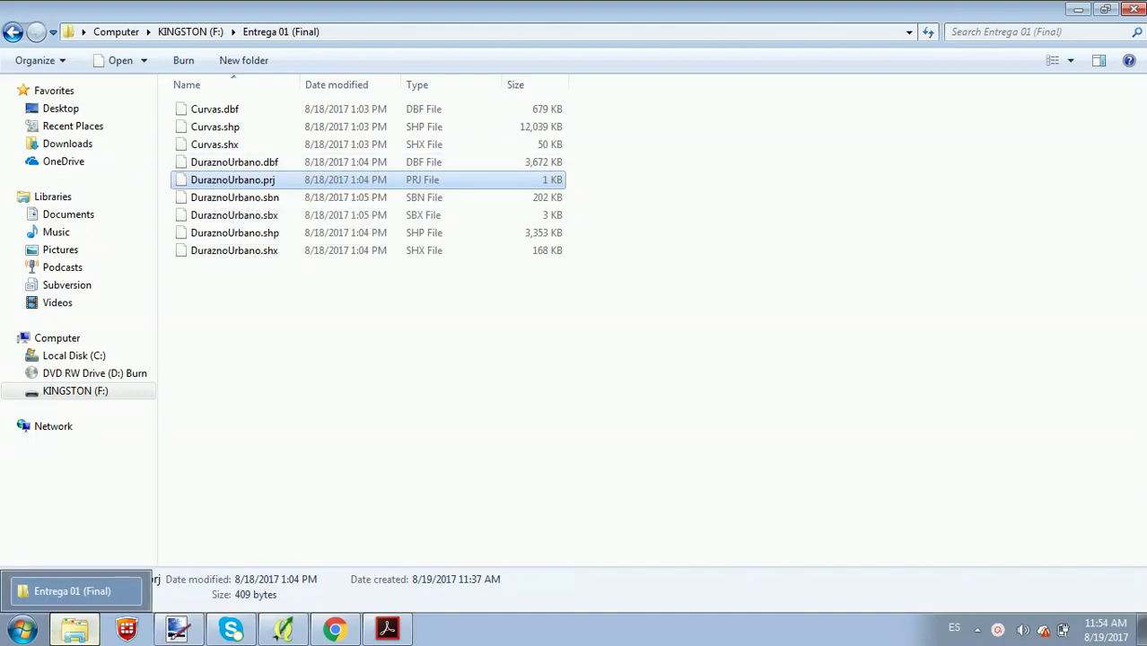
Search the installed programs for qgis and launch QGIS Browser 2.18.9
{"action": "left_click", "coordinate": [16, 632]}
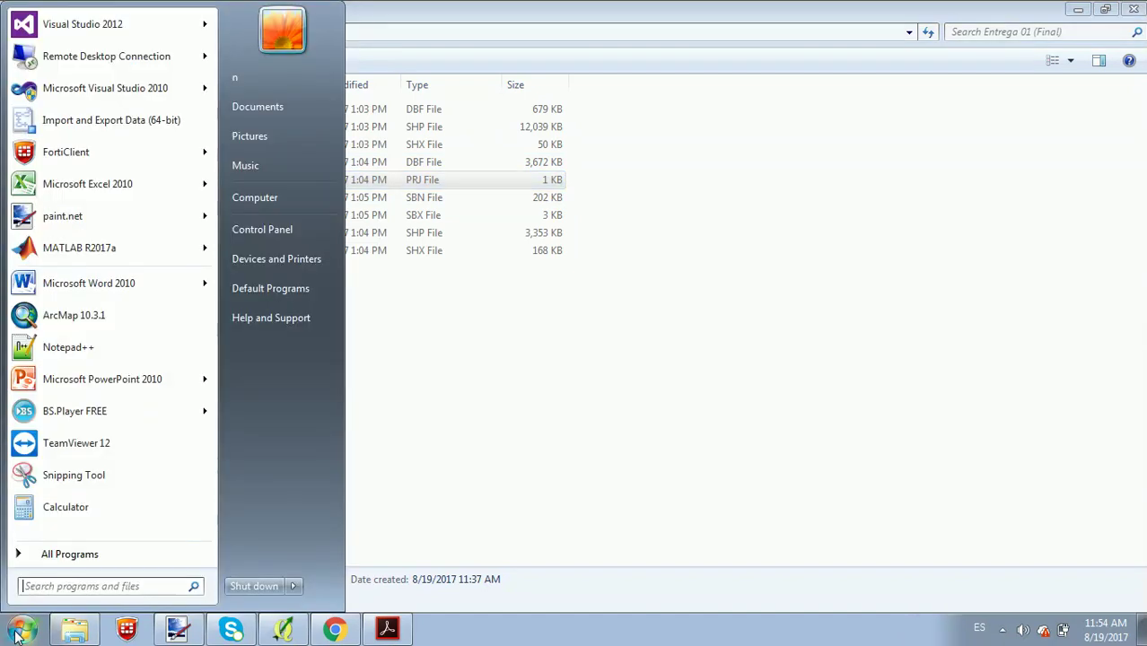
{"action": "type", "text": "qgis"}
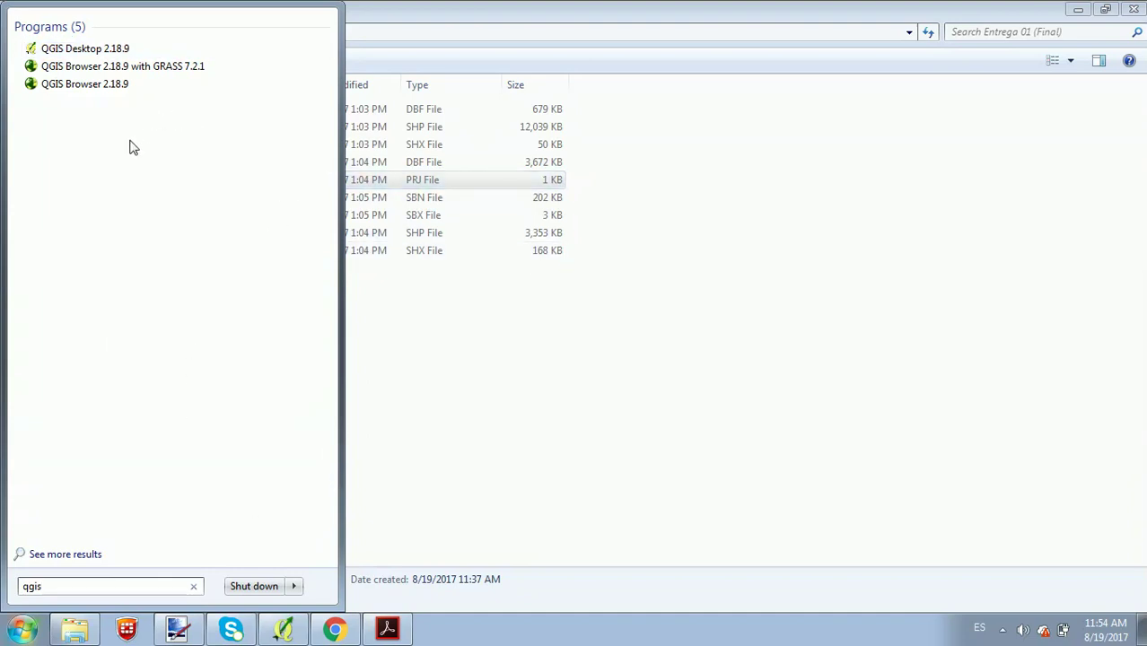
{"action": "left_click", "coordinate": [99, 87]}
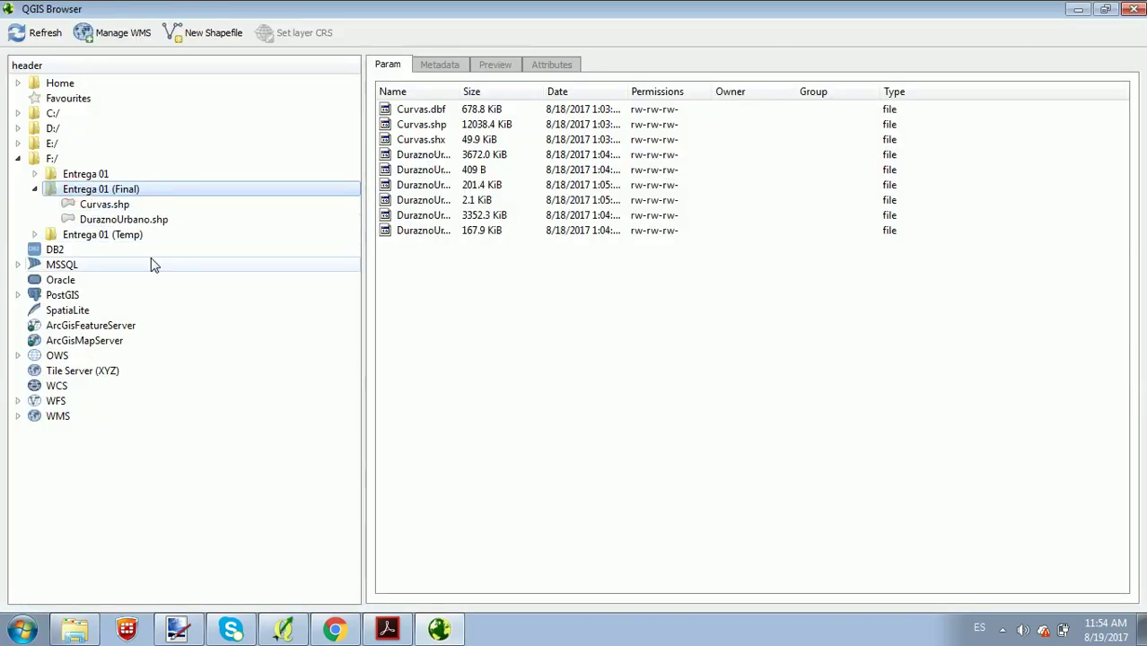
Assign the coordinate reference system WGS 84 / UTM zone 21S (EPSG:32721) to Curvas.shp in the Entrega 01 (Final) folder
{"action": "left_click", "coordinate": [93, 206]}
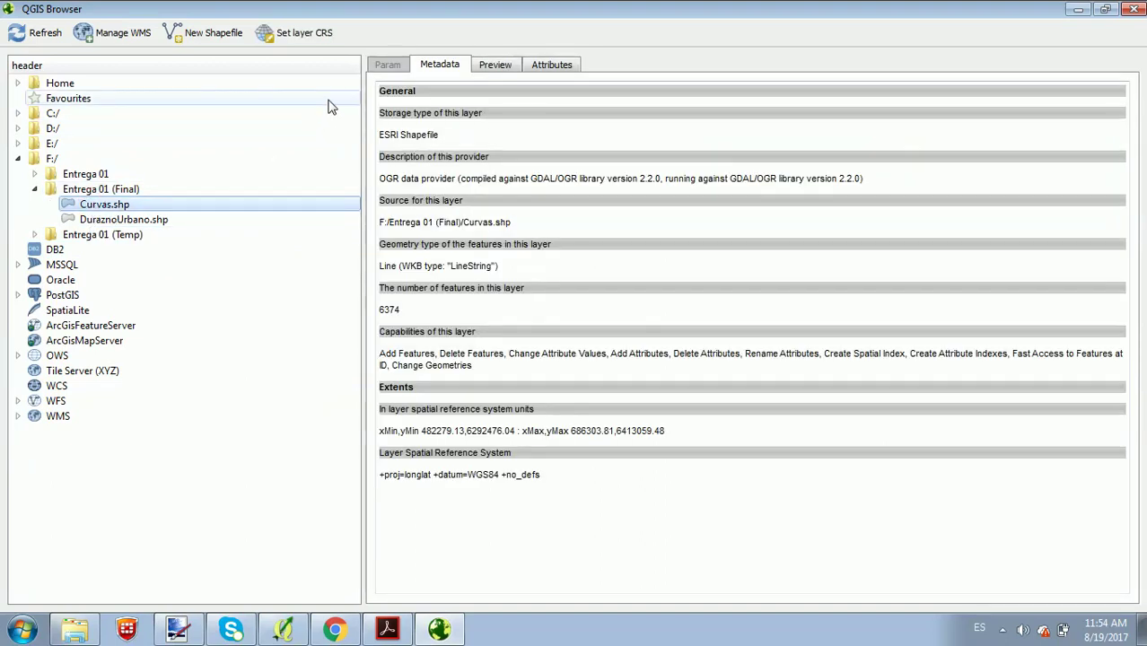
{"action": "left_click", "coordinate": [290, 35]}
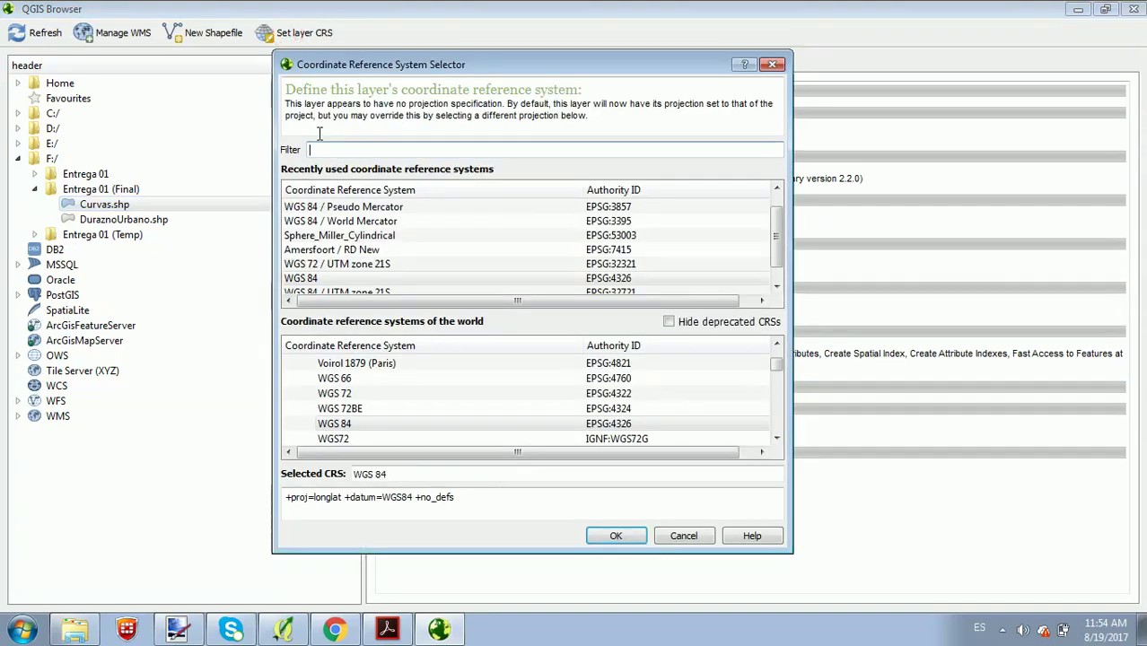
{"action": "type", "text": "32721"}
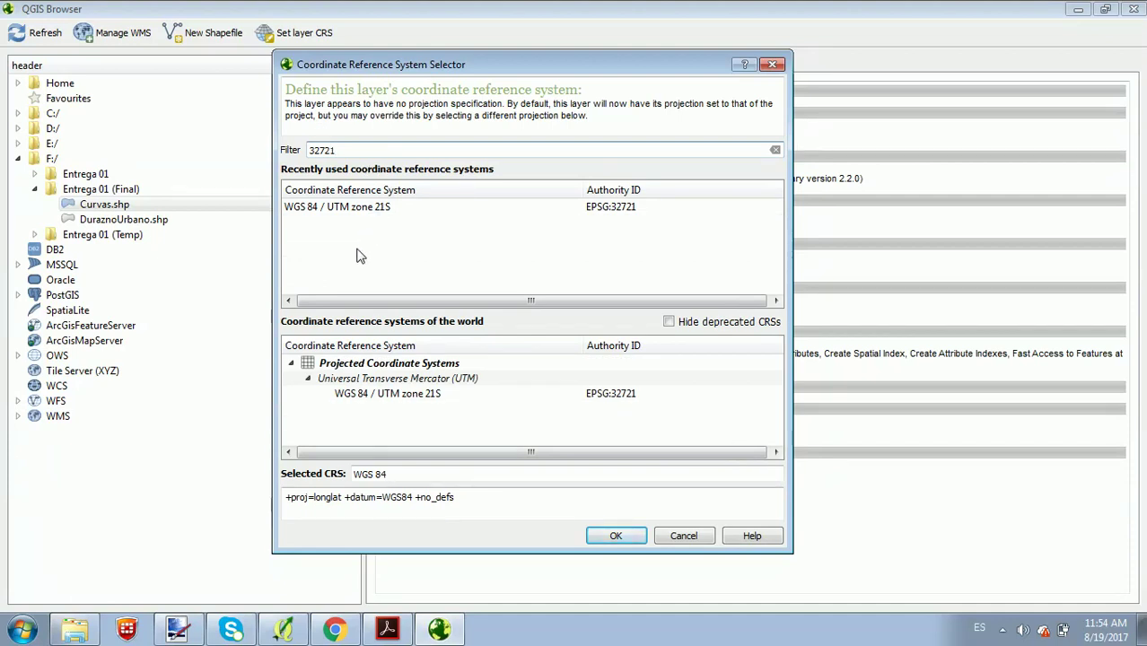
{"action": "left_click", "coordinate": [357, 214]}
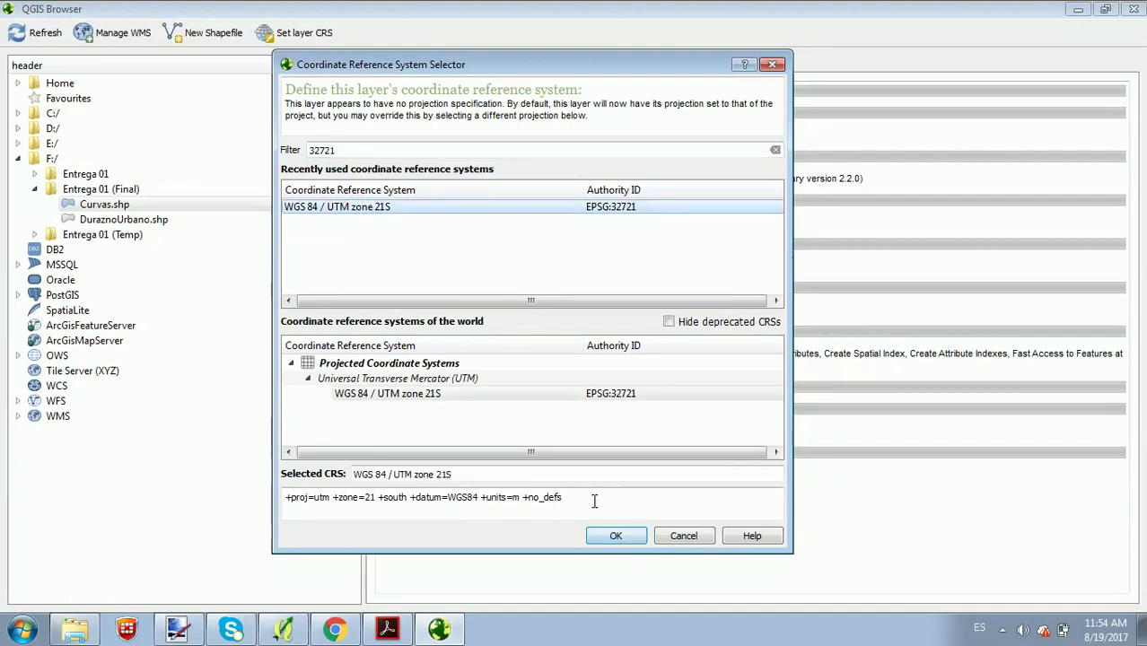
{"action": "left_click", "coordinate": [618, 537]}
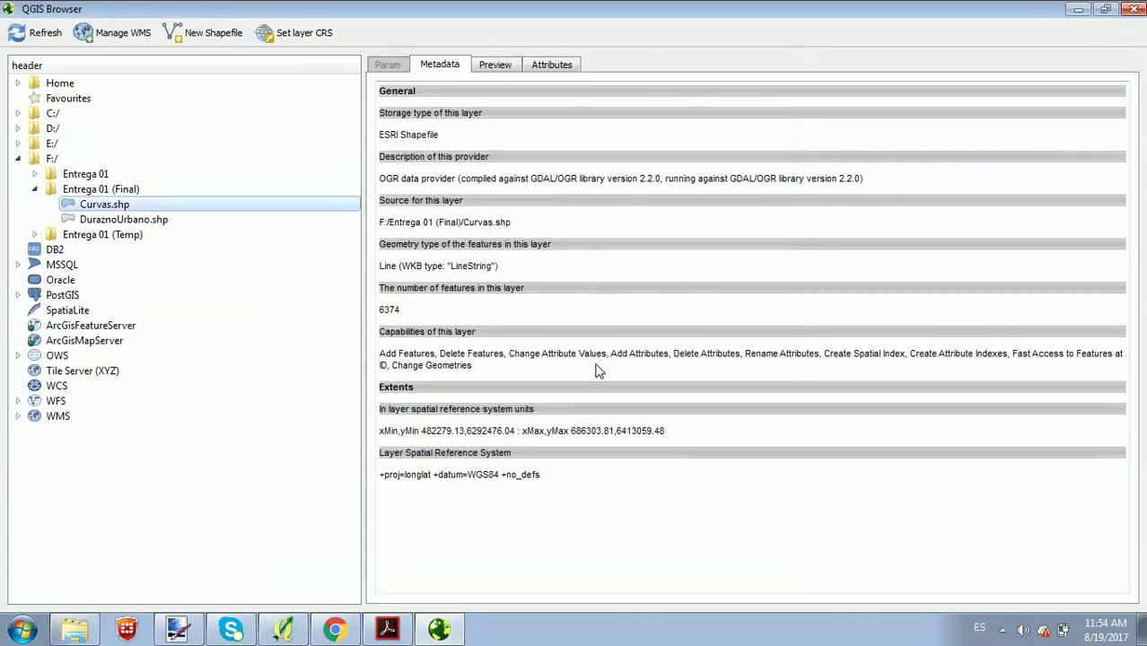
Close QGIS Browser and sort the Entrega 01 (Final) folder by name to check the Curvas files
{"action": "left_click", "coordinate": [1130, 10]}
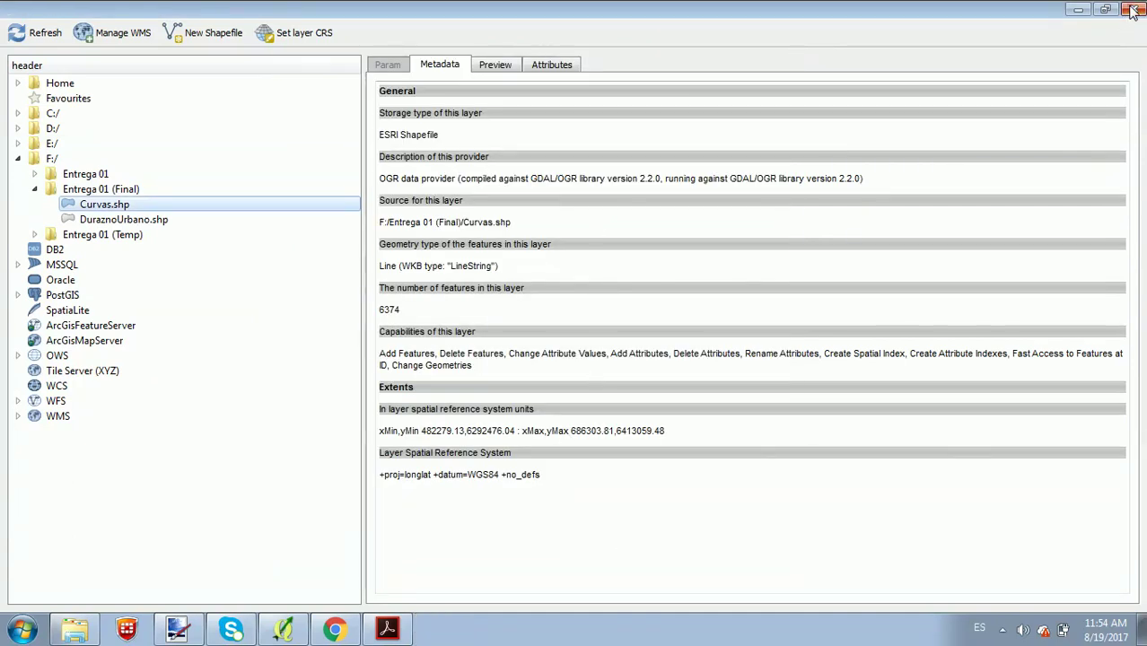
{"action": "left_click", "coordinate": [192, 85]}
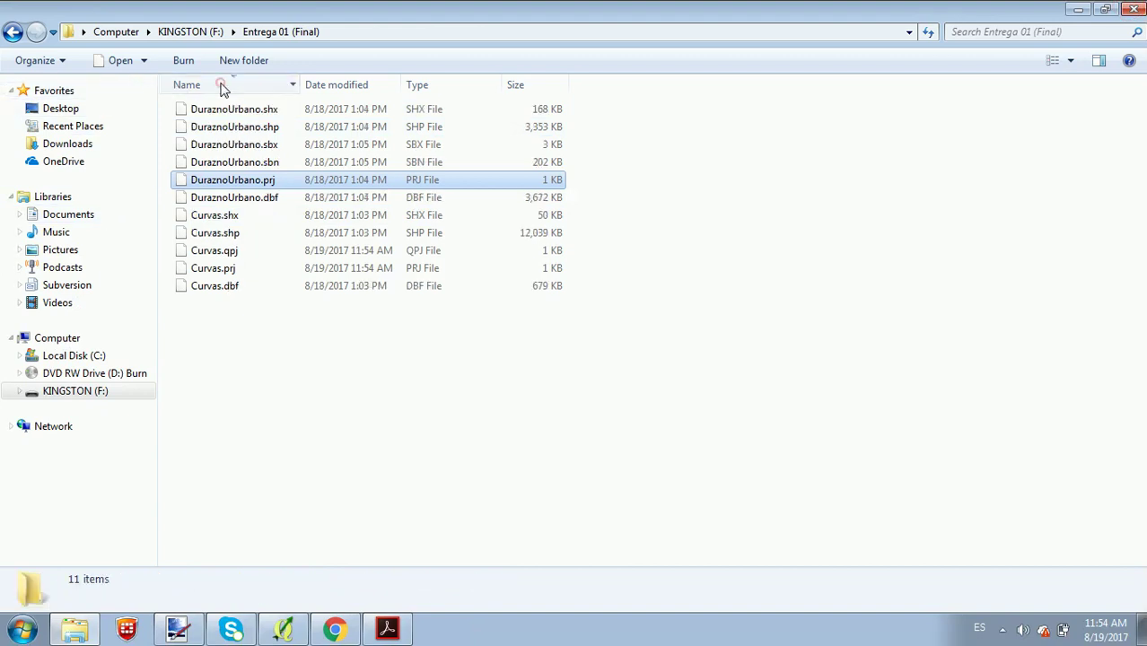
{"action": "left_click", "coordinate": [207, 86]}
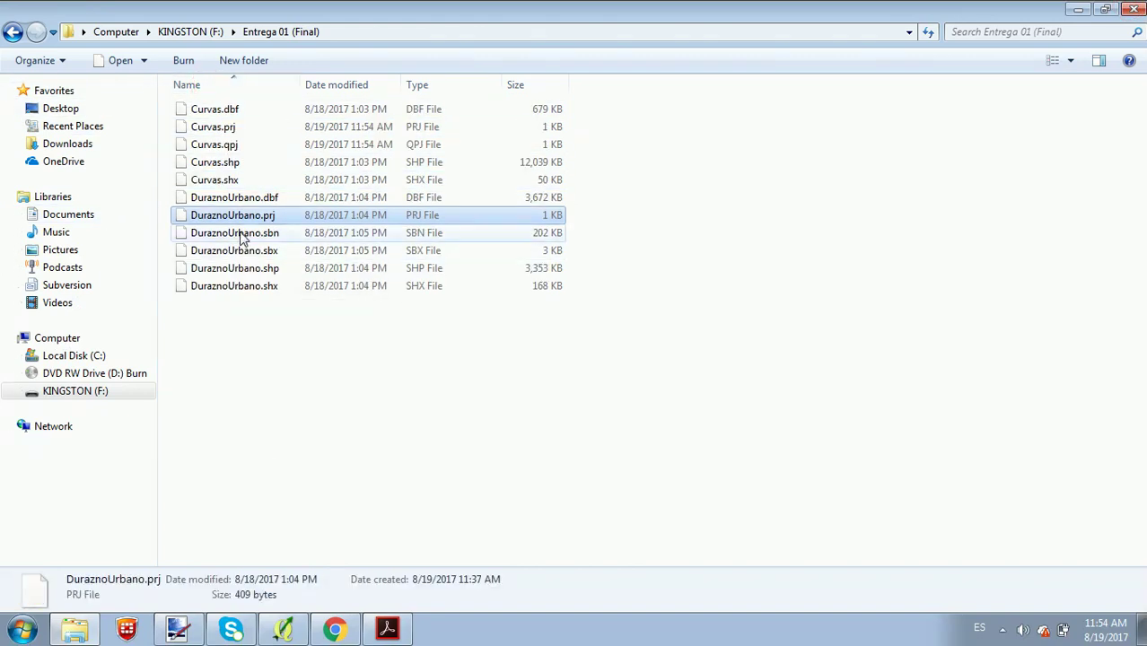
Switch to QGIS Desktop and add Curvas.shp and DuraznoUrbano.shp from the Entrega 01 (Final) folder as vector layers
{"action": "left_click", "coordinate": [286, 632]}
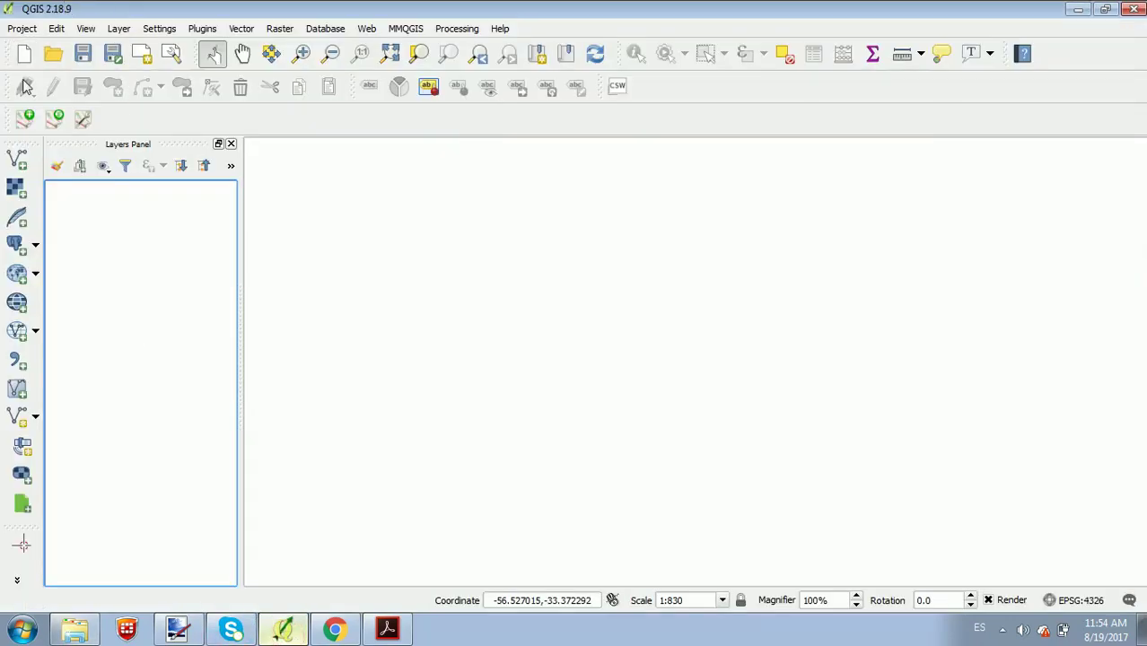
{"action": "left_click", "coordinate": [16, 158]}
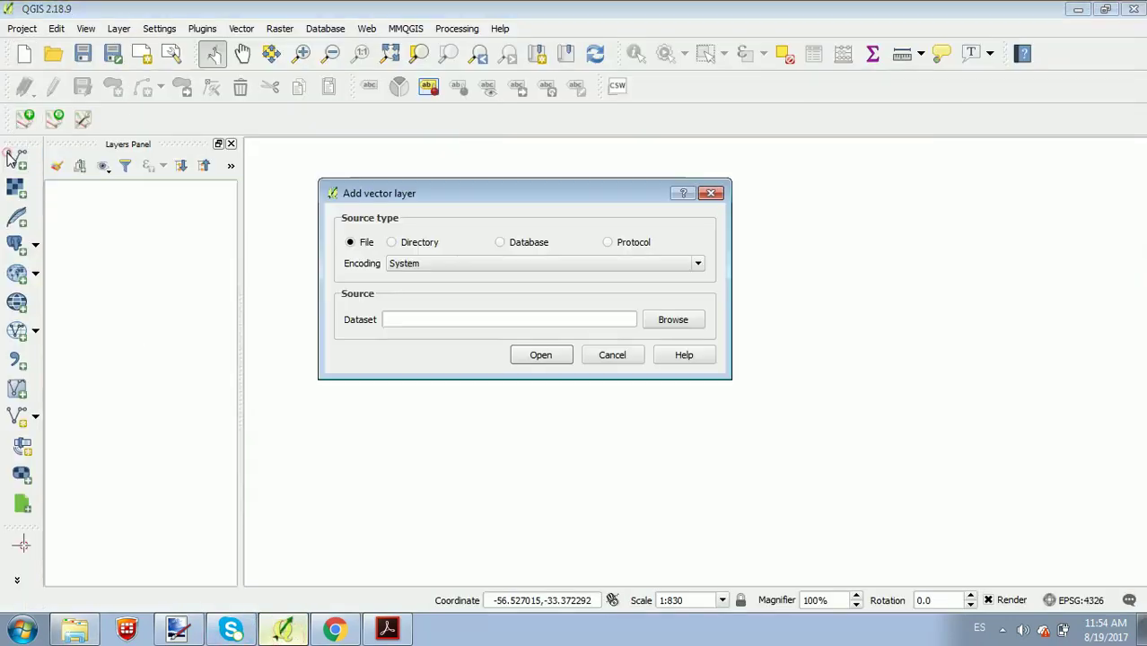
{"action": "left_click", "coordinate": [672, 320]}
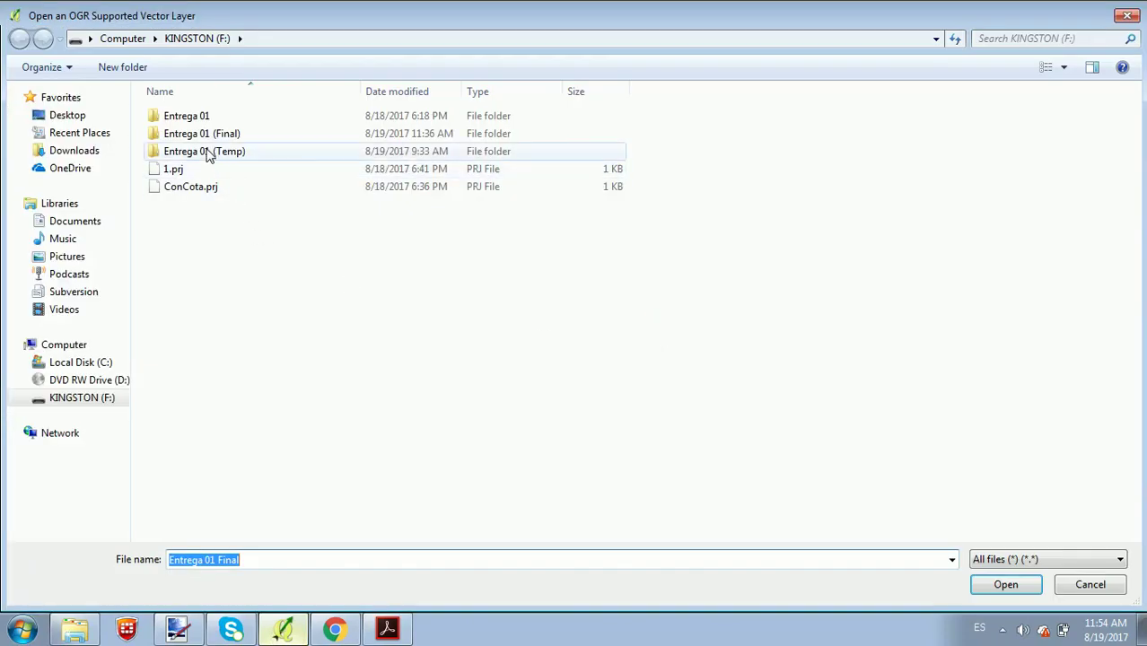
{"action": "double_click", "coordinate": [205, 136]}
{"action": "left_click", "coordinate": [205, 170]}
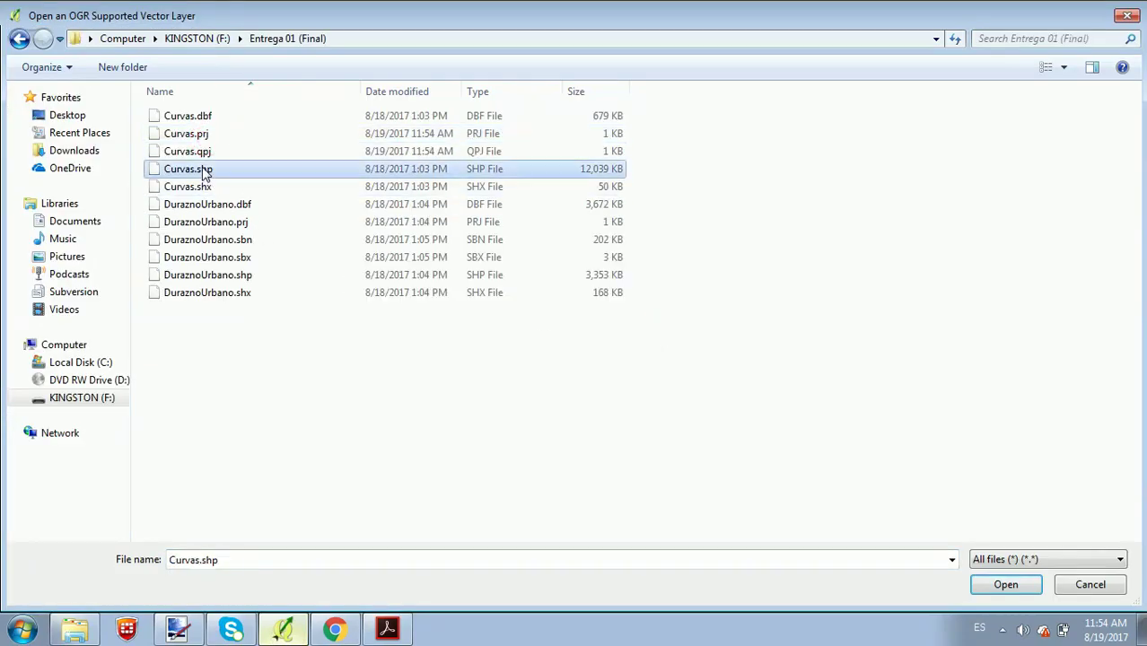
{"action": "left_click", "coordinate": [231, 278], "text": "ctrl"}
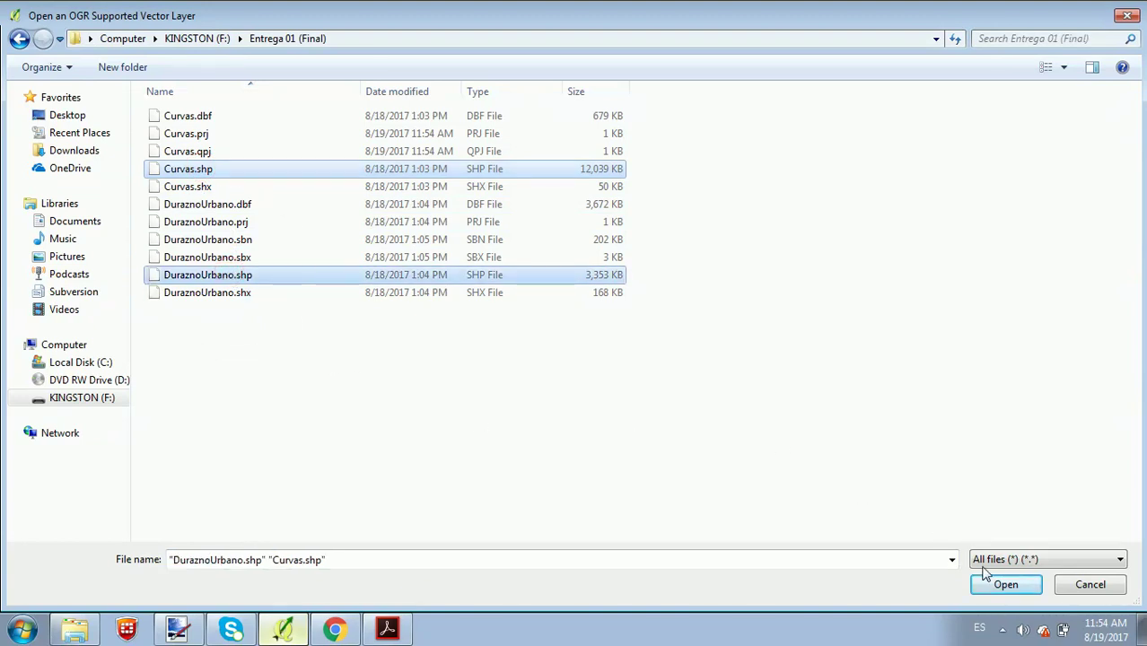
{"action": "left_click", "coordinate": [1006, 583]}
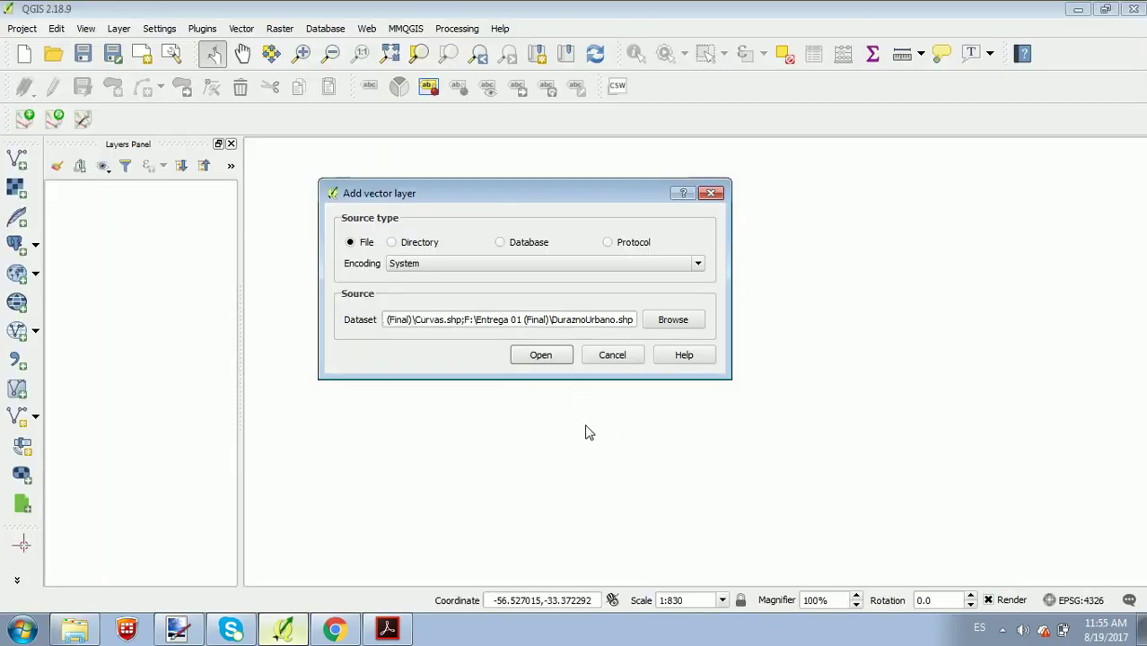
{"action": "left_click", "coordinate": [534, 357]}
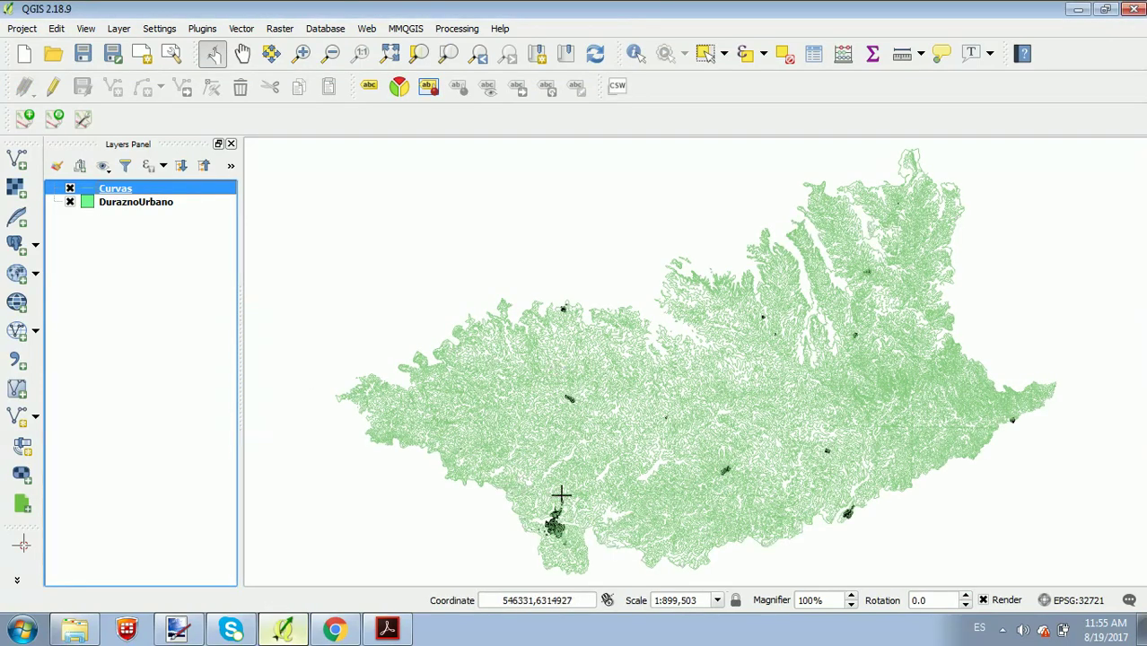
Start a new shapefile layer with the Polygon geometry type
{"action": "left_click_drag", "start_coordinate": [558, 495], "coordinate": [605, 357]}
{"action": "scroll", "coordinate": [515, 375], "scroll_direction": "up", "scroll_amount": 3}
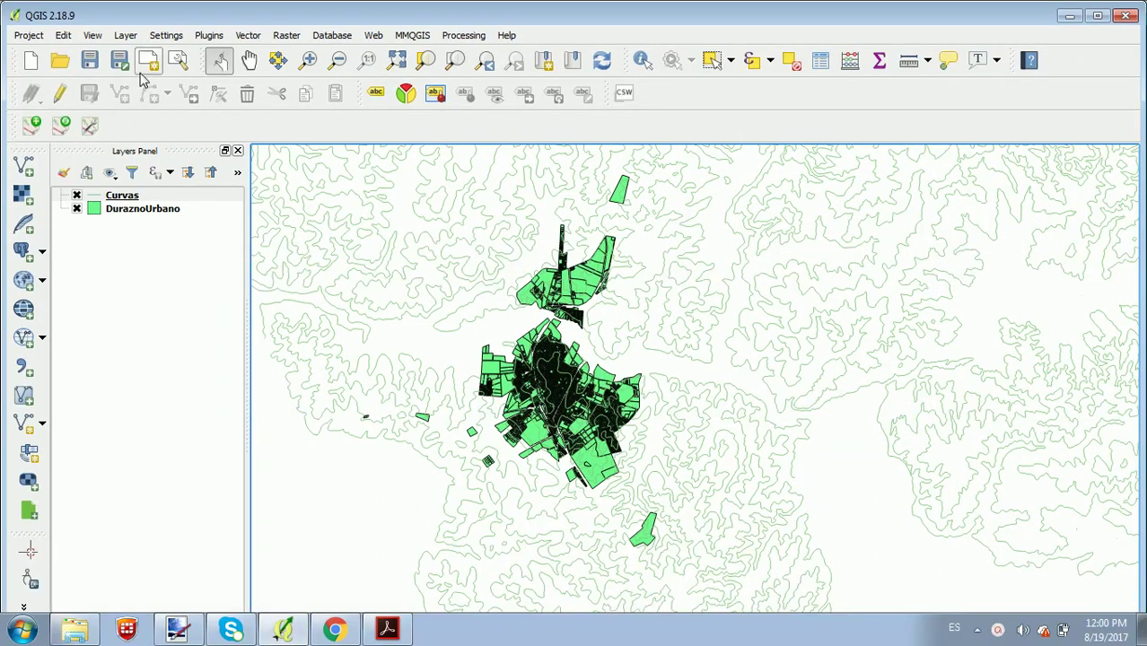
{"action": "left_click", "coordinate": [247, 40]}
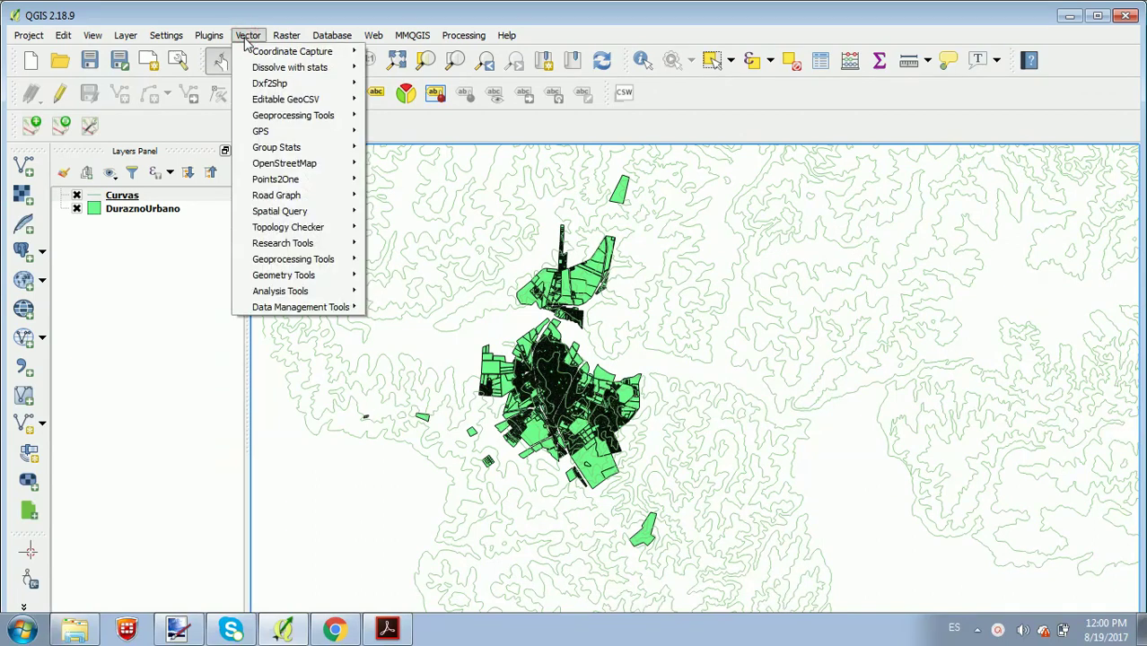
{"action": "mouse_move", "coordinate": [125, 36]}
{"action": "mouse_move", "coordinate": [144, 56]}
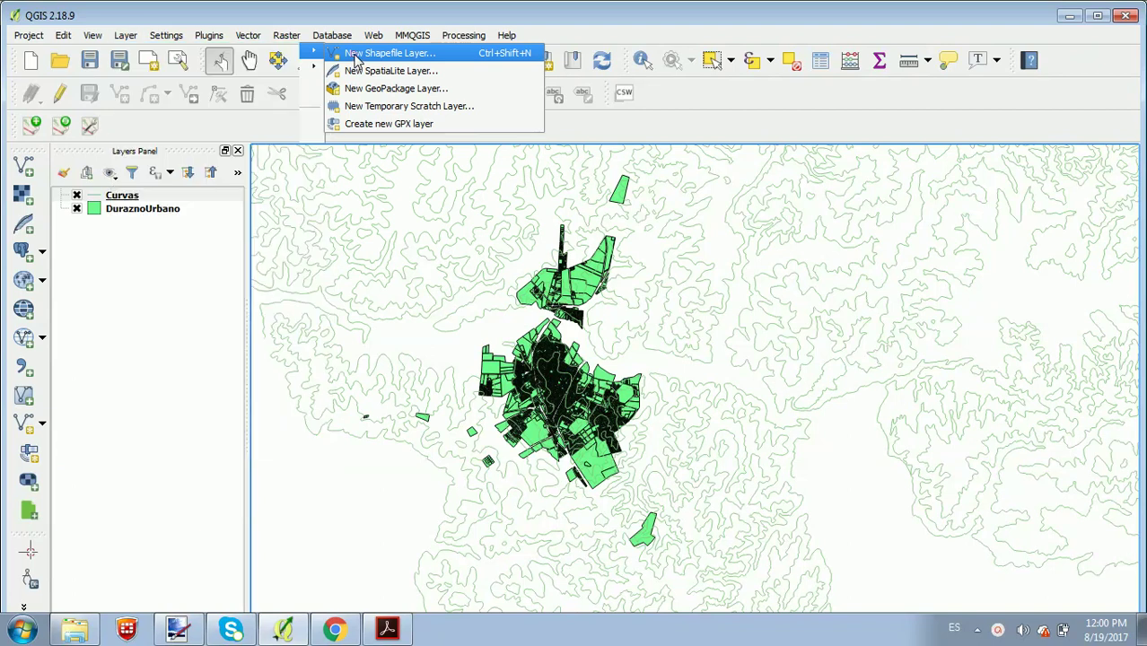
{"action": "left_click", "coordinate": [353, 57]}
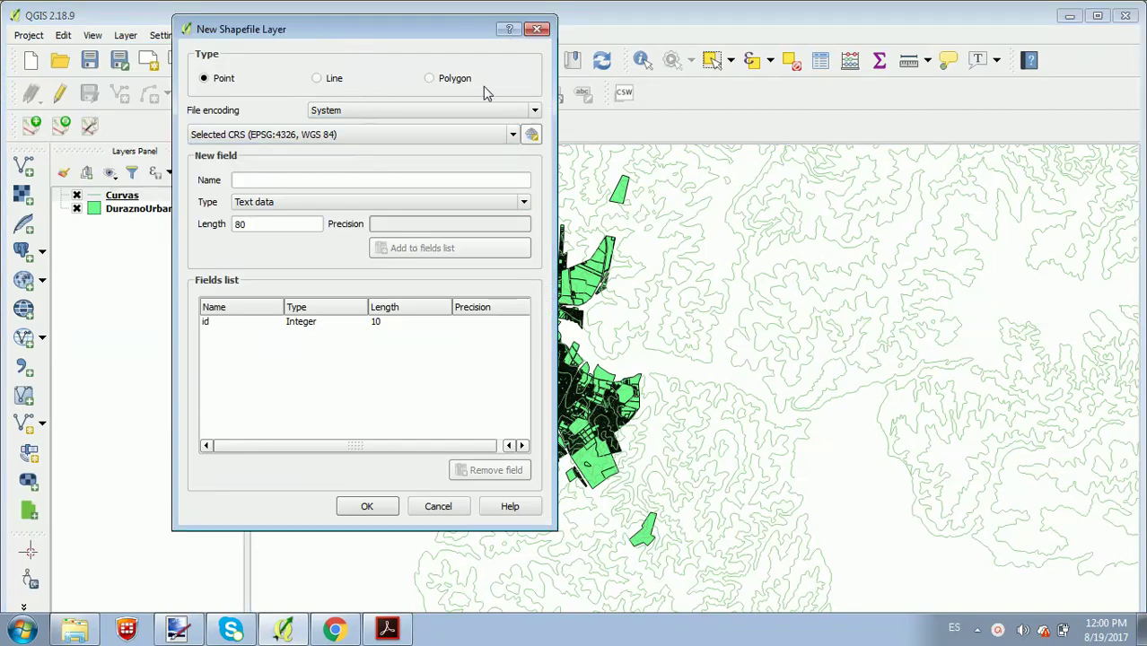
{"action": "left_click", "coordinate": [429, 78]}
Set the new layer's coordinate reference system to WGS 84 / UTM zone 21S (EPSG:32721) and save it as Zona
{"action": "left_click", "coordinate": [532, 136]}
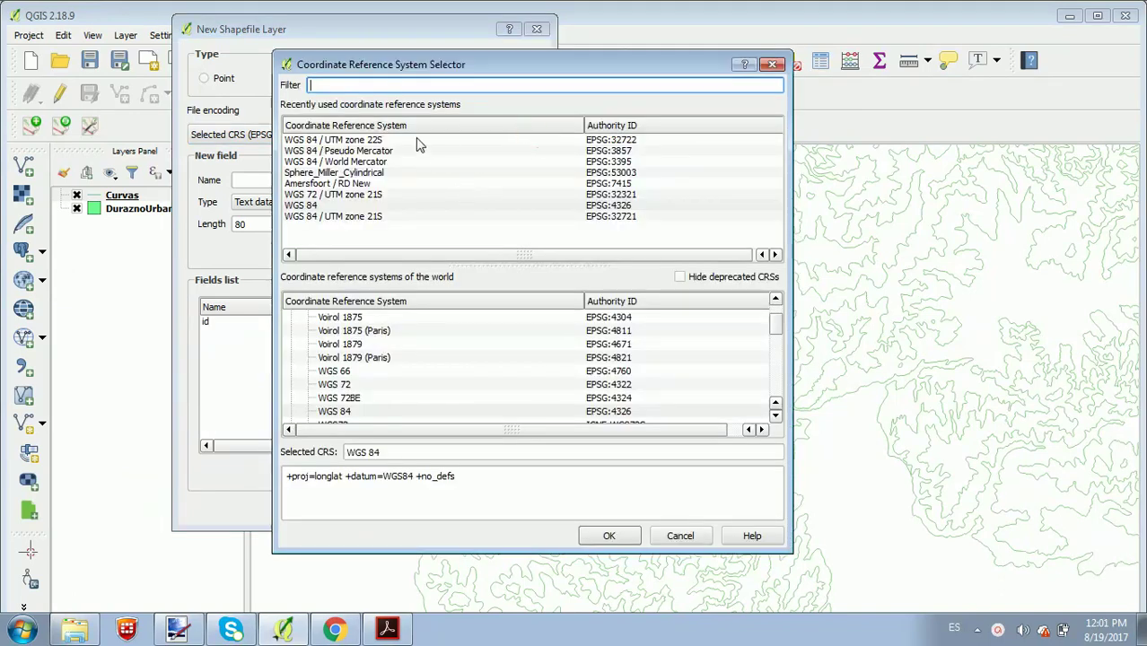
{"action": "type", "text": "32721"}
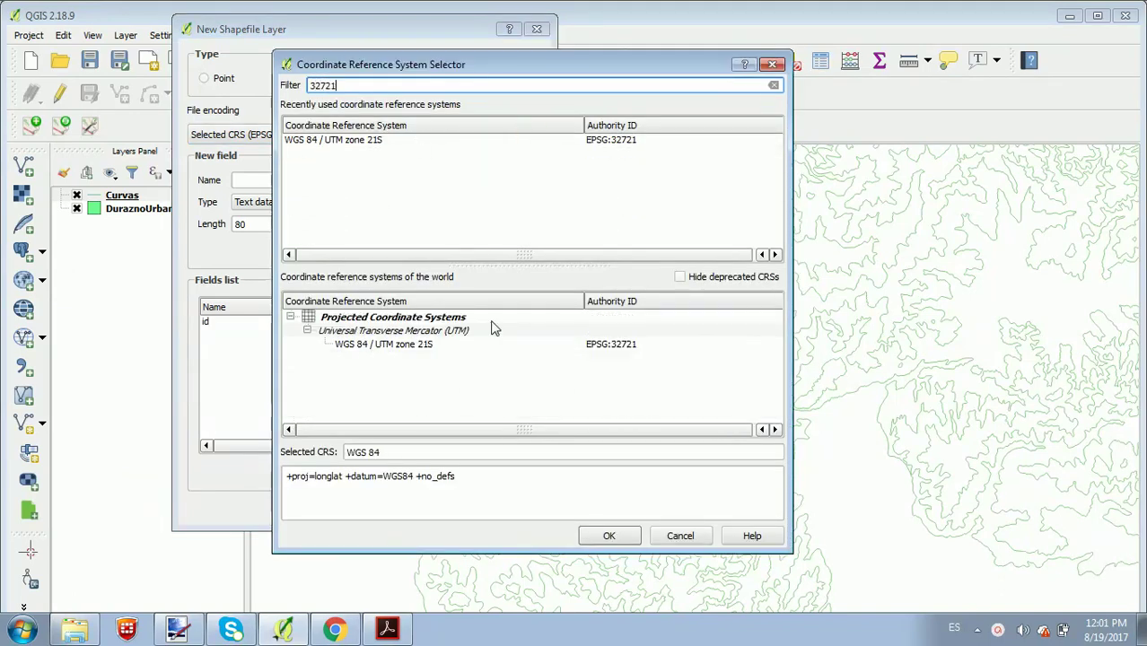
{"action": "left_click", "coordinate": [381, 140]}
{"action": "left_click", "coordinate": [608, 536]}
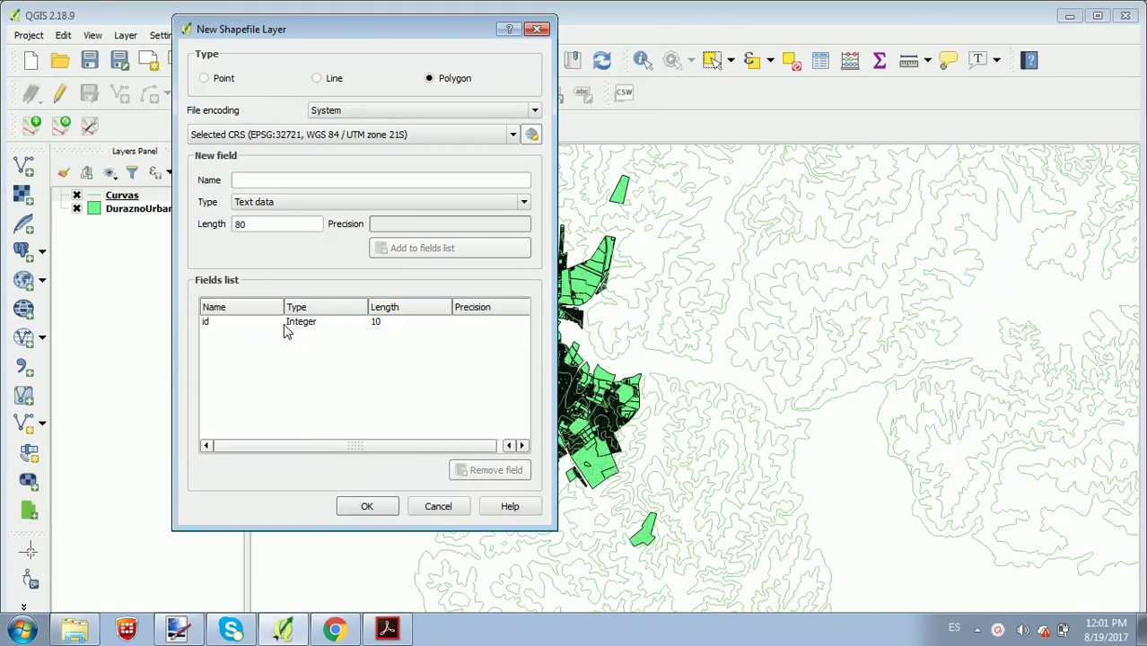
{"action": "left_click", "coordinate": [367, 507]}
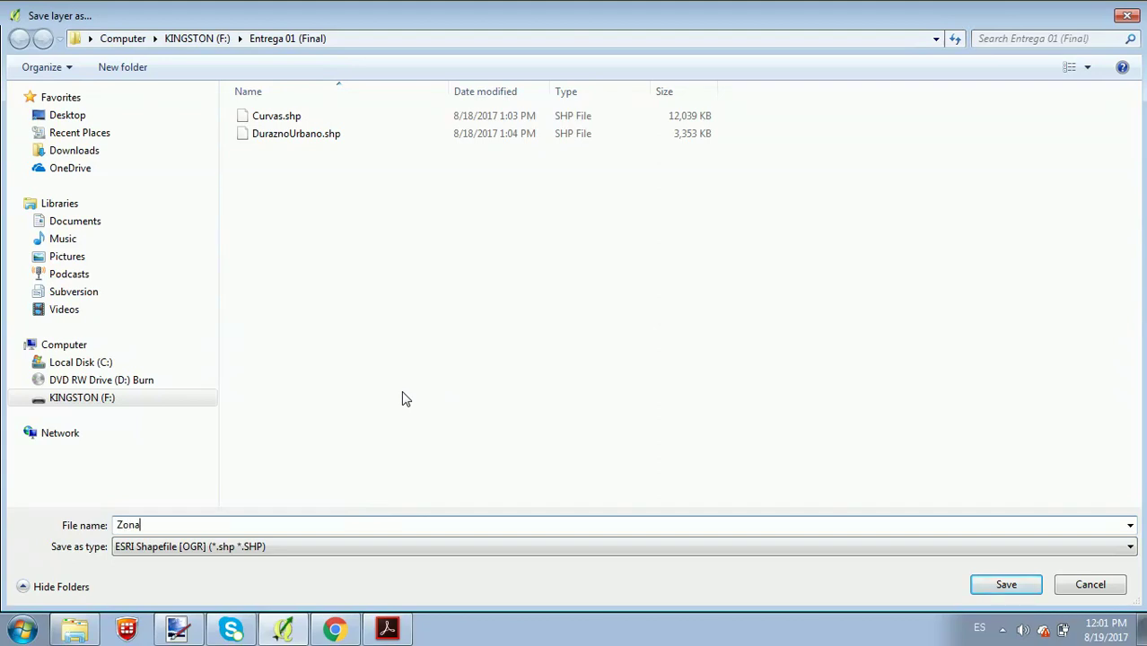
{"action": "key", "text": "Return"}
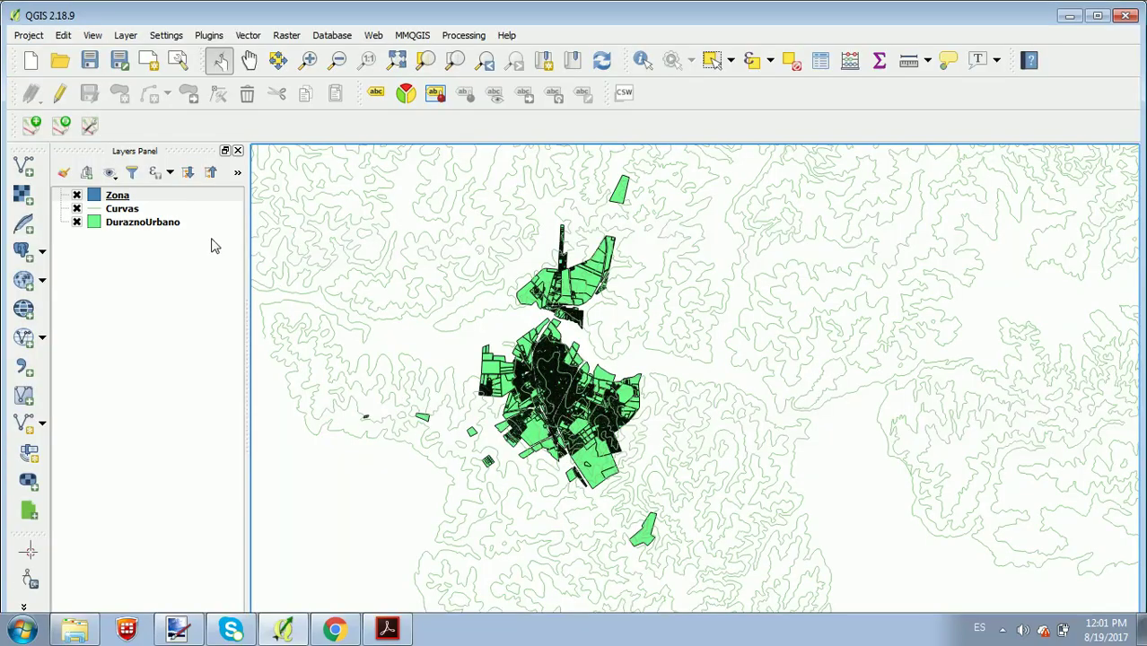
Start editing the Zona layer and draw a four-corner polygon enclosing the Durazno urban area and its outlying parcels
{"action": "left_click", "coordinate": [110, 197]}
{"action": "left_click", "coordinate": [59, 93]}
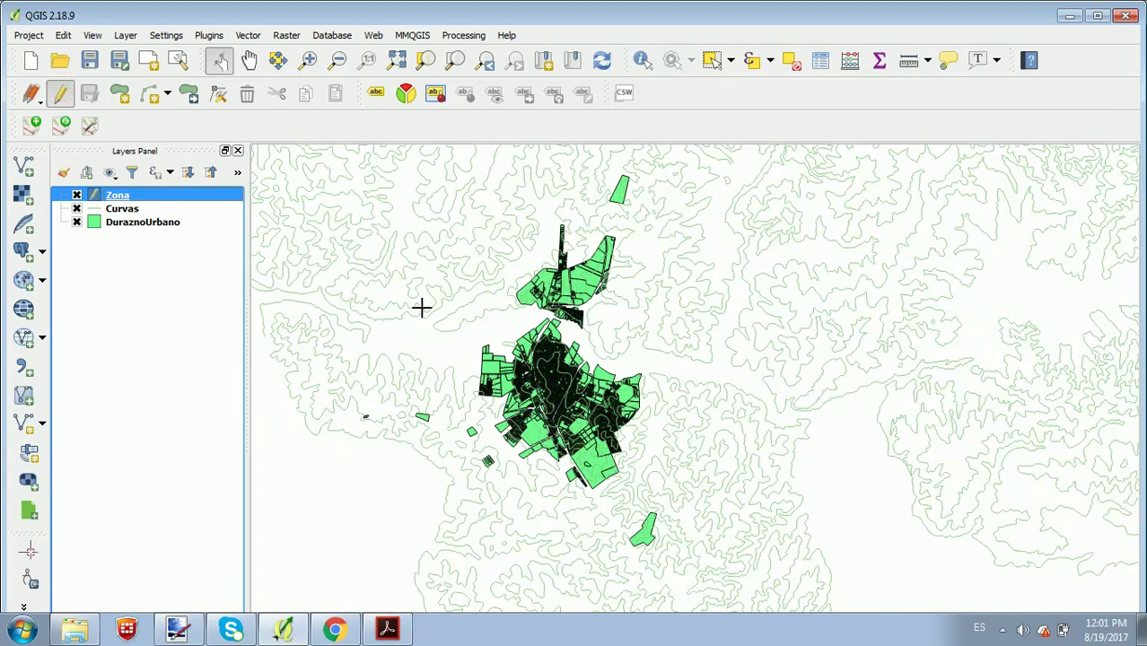
{"action": "left_click", "coordinate": [120, 93]}
{"action": "left_click_drag", "start_coordinate": [419, 172], "coordinate": [463, 223]}
{"action": "scroll", "coordinate": [537, 264], "scroll_direction": "down", "scroll_amount": 1}
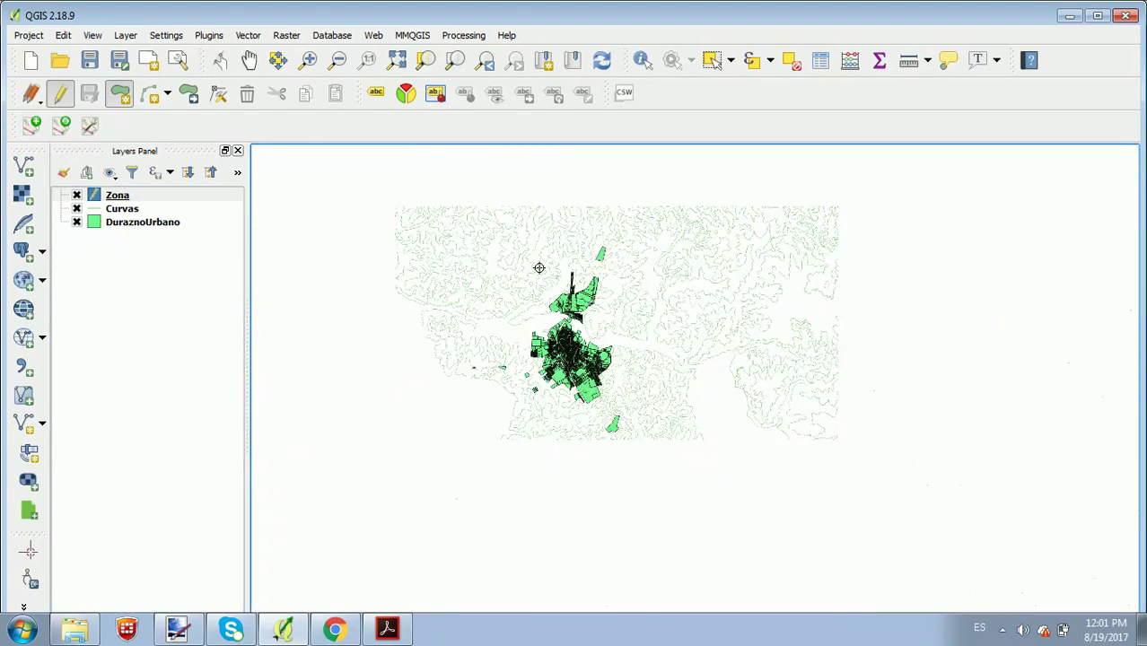
{"action": "left_click", "coordinate": [451, 371]}
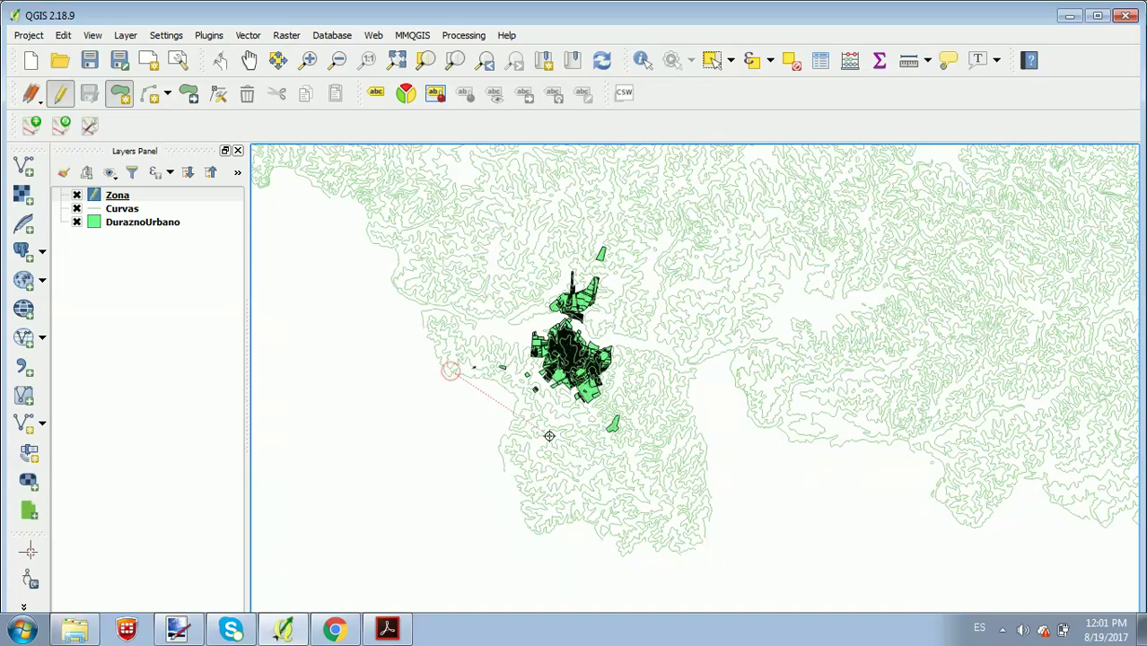
{"action": "left_click", "coordinate": [624, 459]}
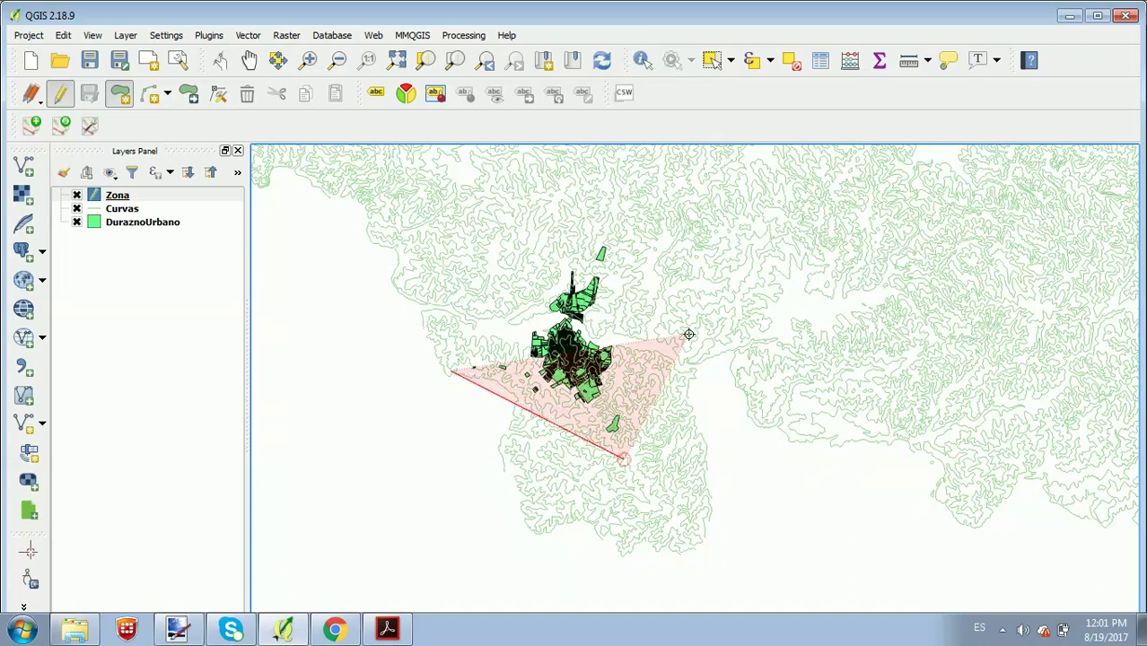
{"action": "left_click", "coordinate": [720, 269]}
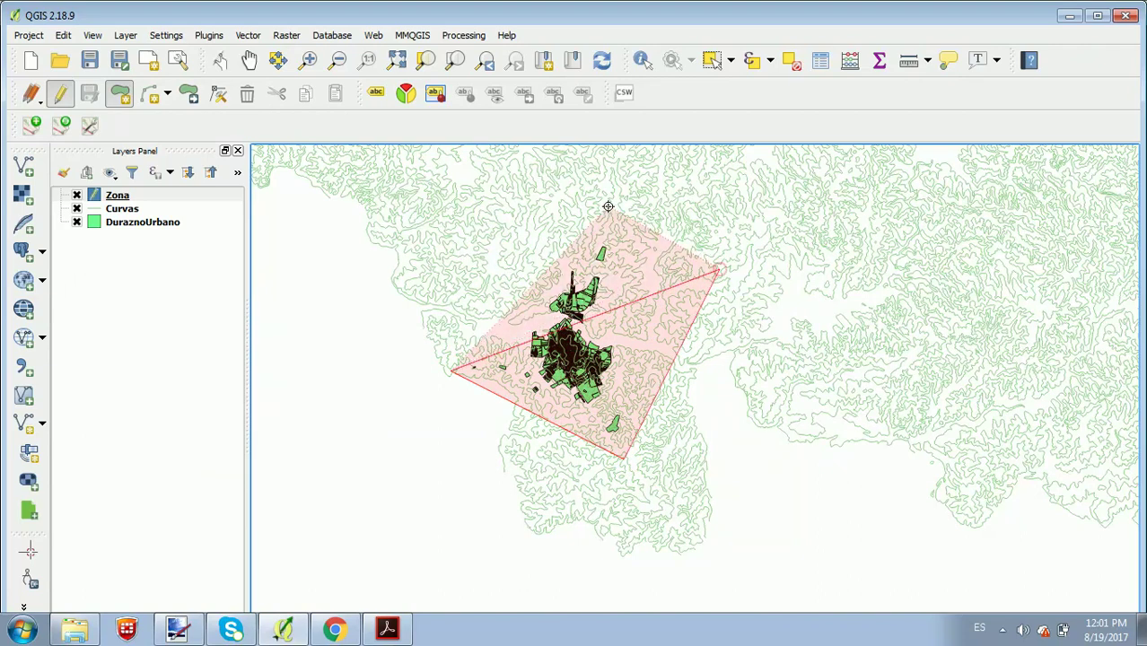
{"action": "left_click", "coordinate": [543, 184]}
{"action": "right_click", "coordinate": [543, 183]}
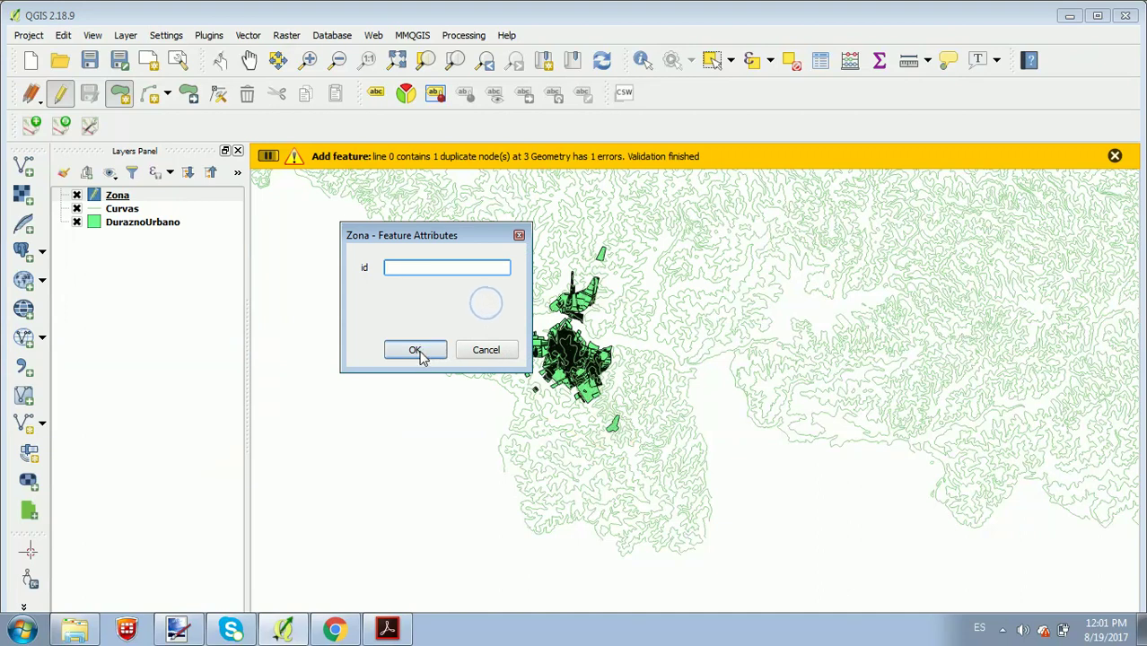
Give the new polygon id 1, then stop editing the Zona layer and save its changes
{"action": "left_click", "coordinate": [389, 267]}
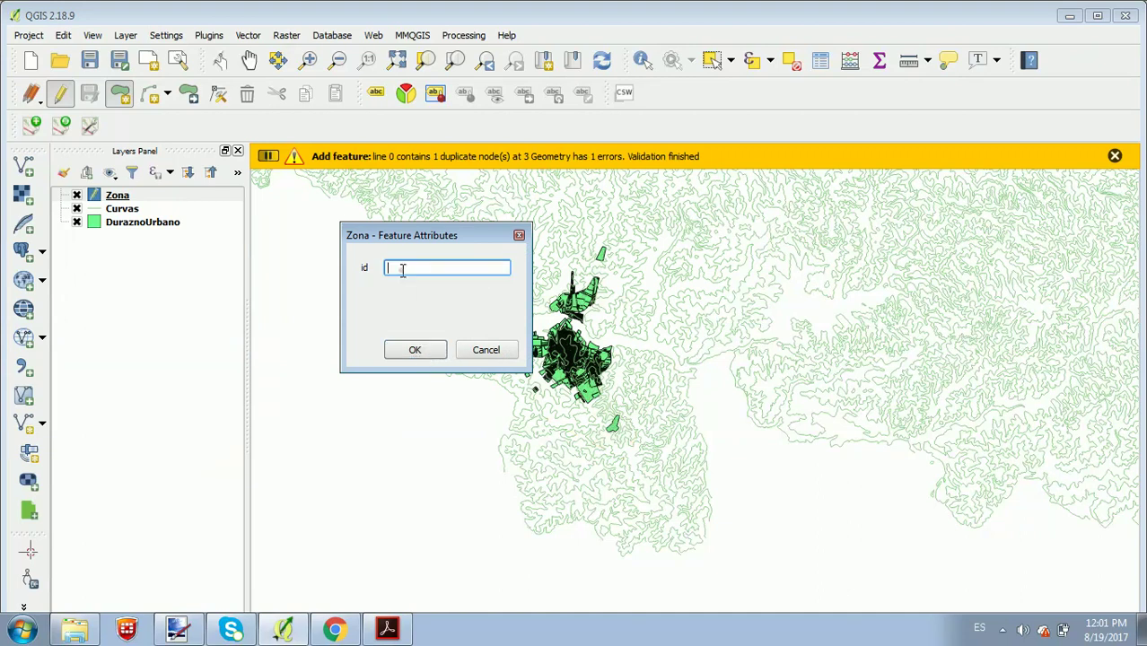
{"action": "type", "text": "1"}
{"action": "left_click", "coordinate": [409, 351]}
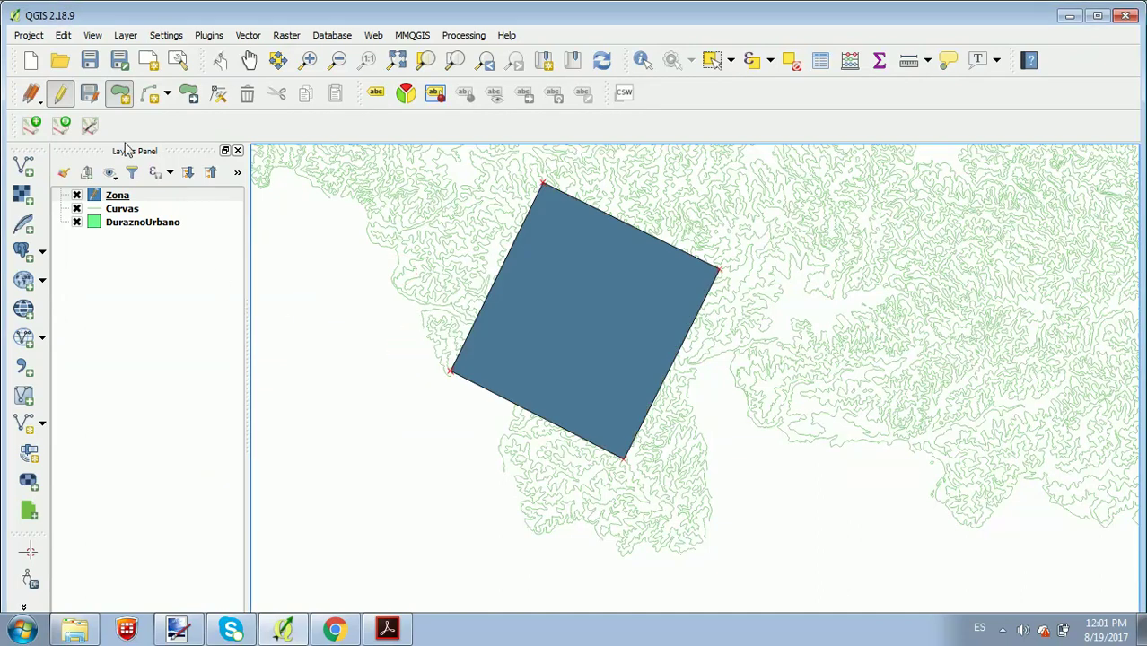
{"action": "left_click", "coordinate": [59, 94]}
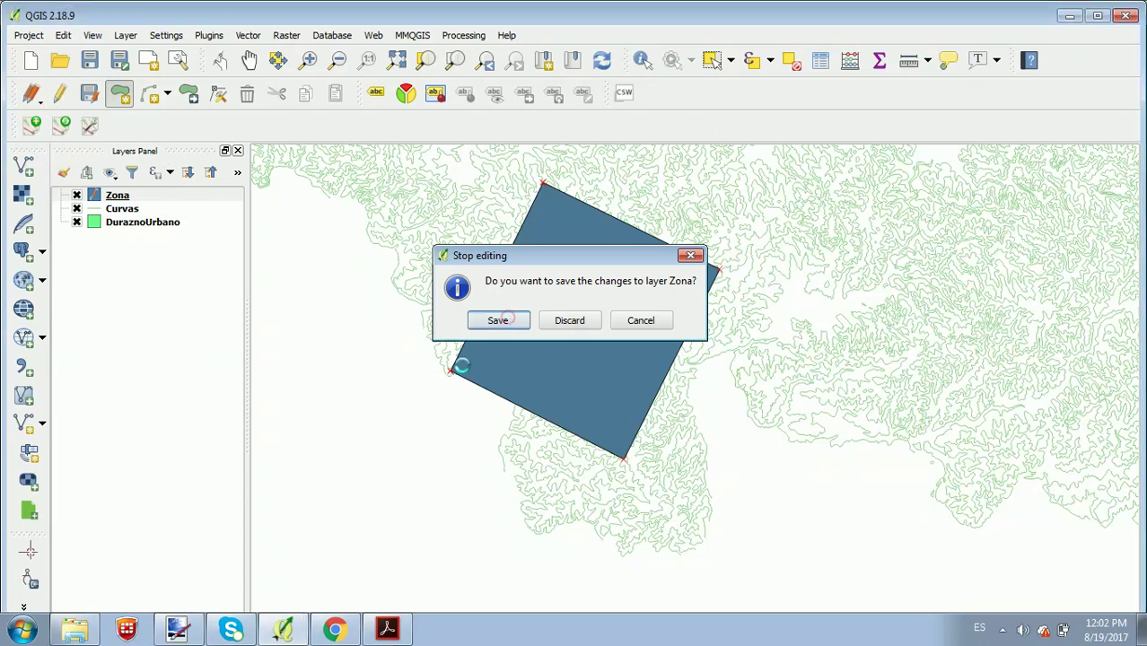
{"action": "left_click", "coordinate": [497, 322]}
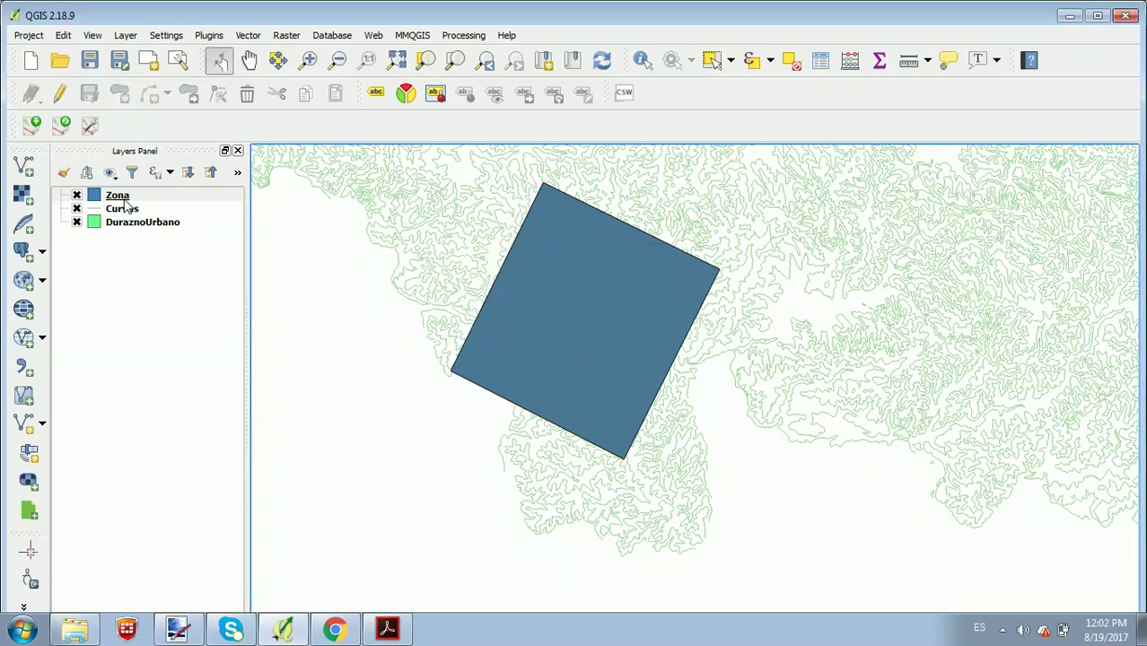
Move the Zona layer beneath DuraznoUrbano and hide both the Zona and Curvas layers
{"action": "left_click_drag", "start_coordinate": [125, 205], "coordinate": [123, 256]}
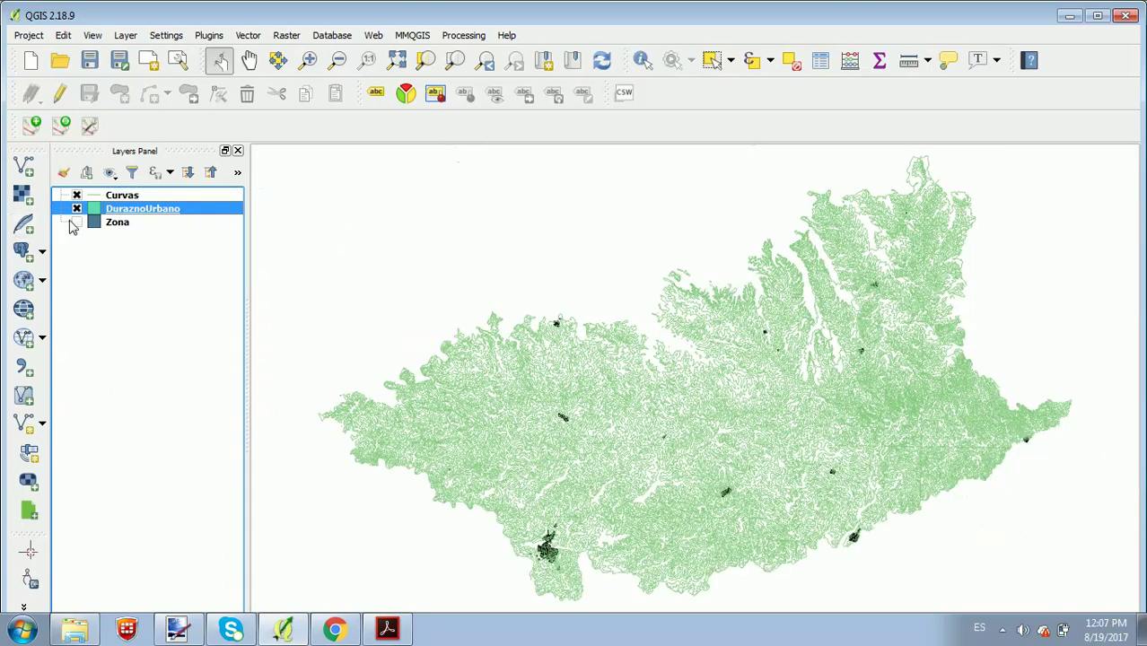
{"action": "left_click", "coordinate": [77, 222]}
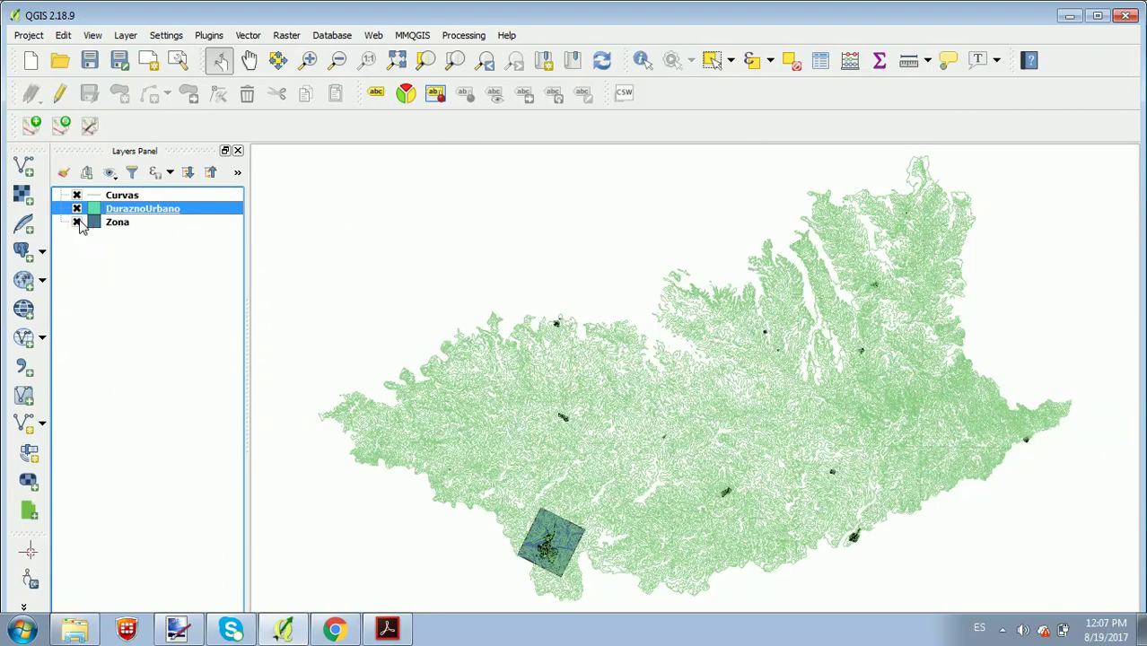
{"action": "left_click", "coordinate": [78, 223]}
{"action": "left_click", "coordinate": [76, 196]}
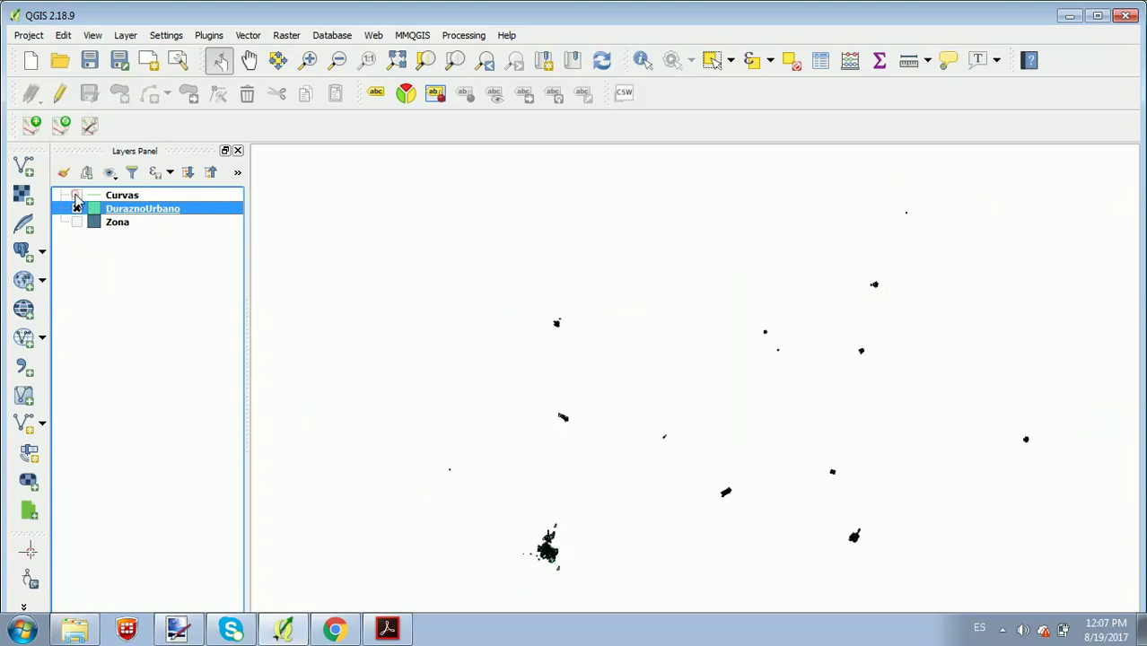
{"action": "left_click", "coordinate": [78, 225]}
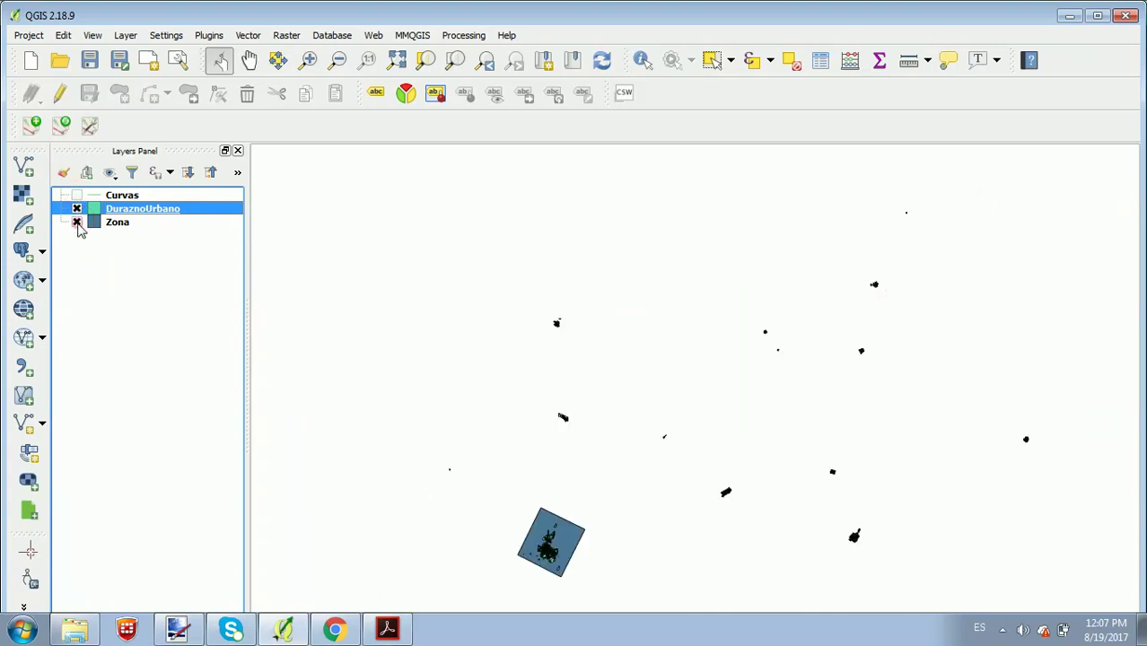
{"action": "left_click", "coordinate": [78, 225]}
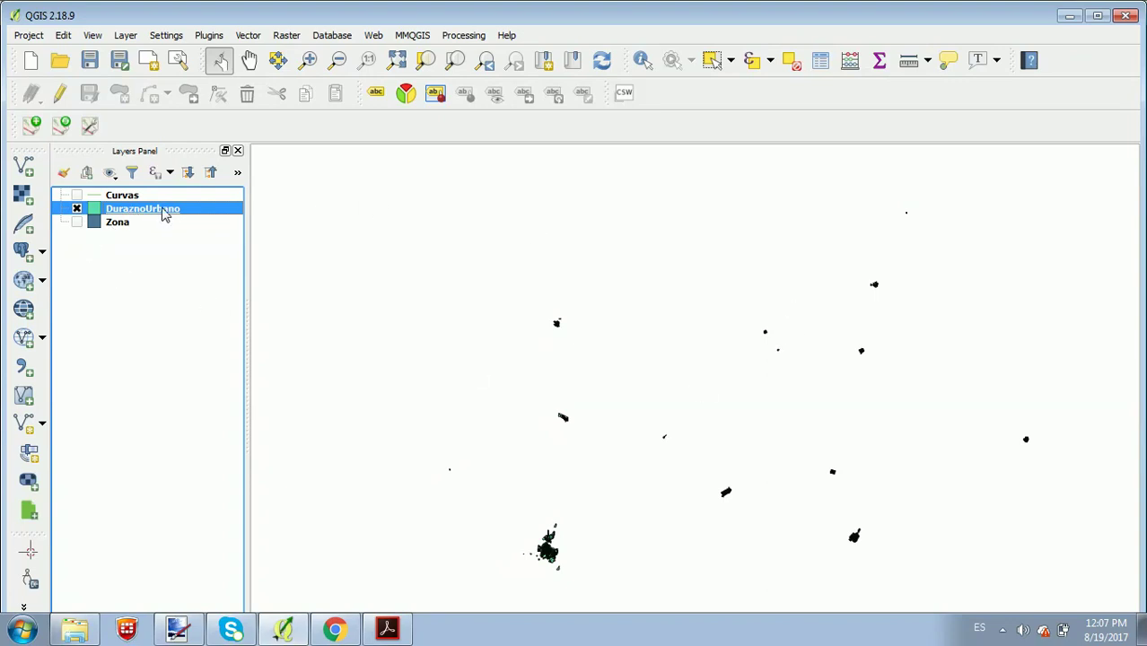
Filter the DuraznoUrbano layer with the provider expression "LOCALIDAD" = 'DURAZNO' in its layer properties
{"action": "double_click", "coordinate": [164, 212]}
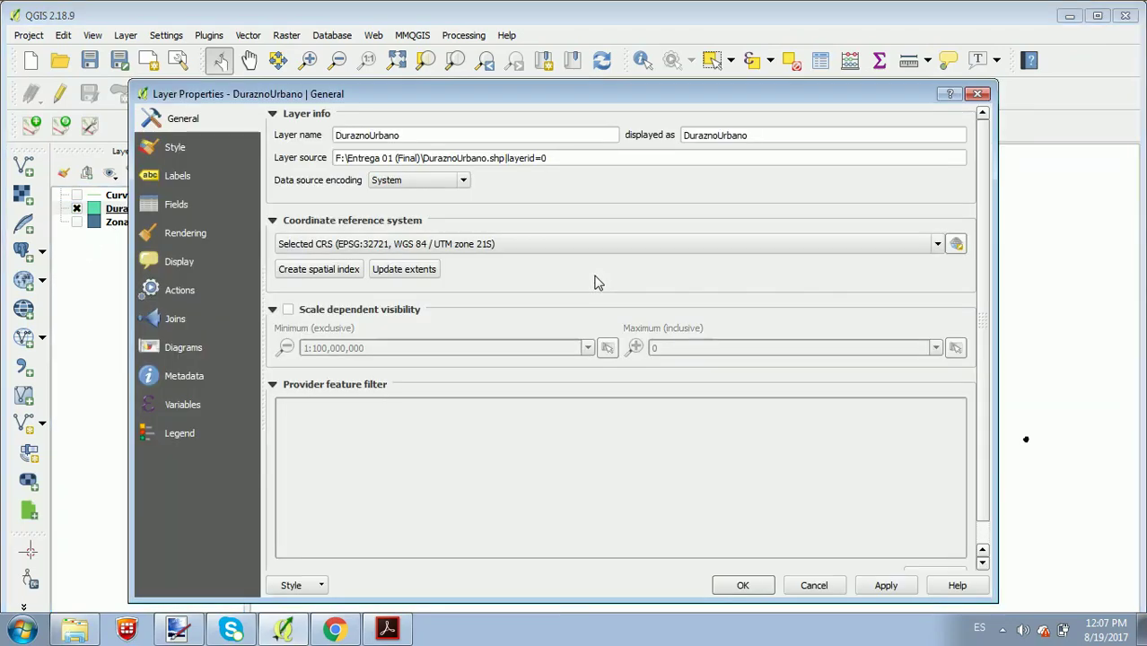
{"action": "left_click_drag", "start_coordinate": [346, 93], "coordinate": [291, 53]}
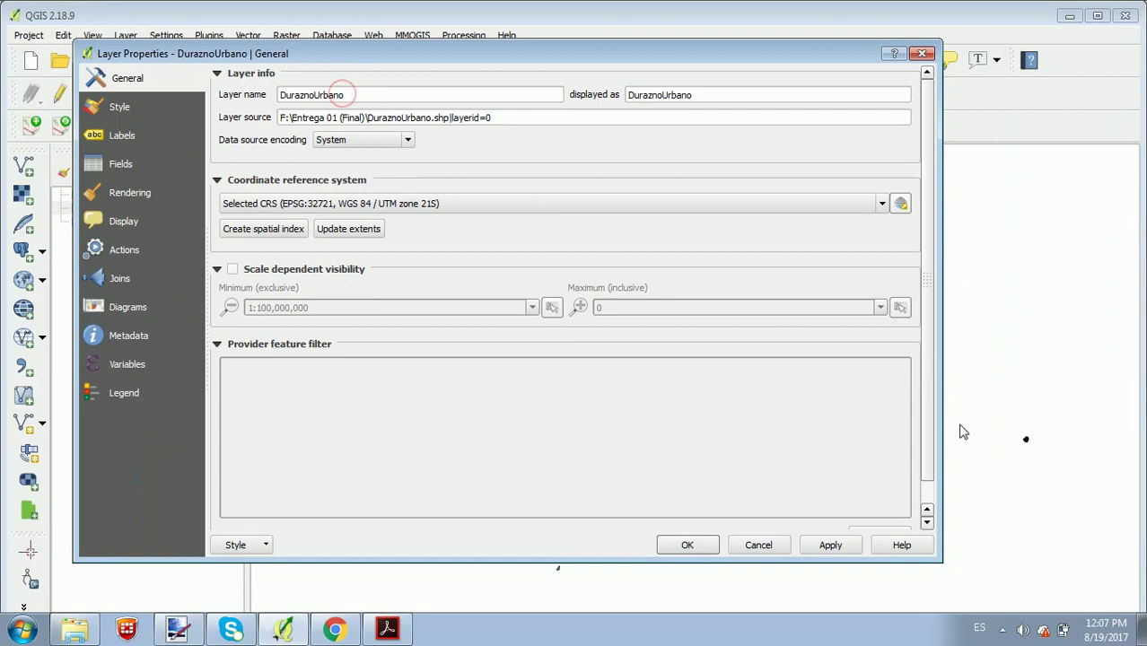
{"action": "scroll", "coordinate": [934, 404], "scroll_direction": "down", "scroll_amount": 1}
{"action": "left_click", "coordinate": [877, 512]}
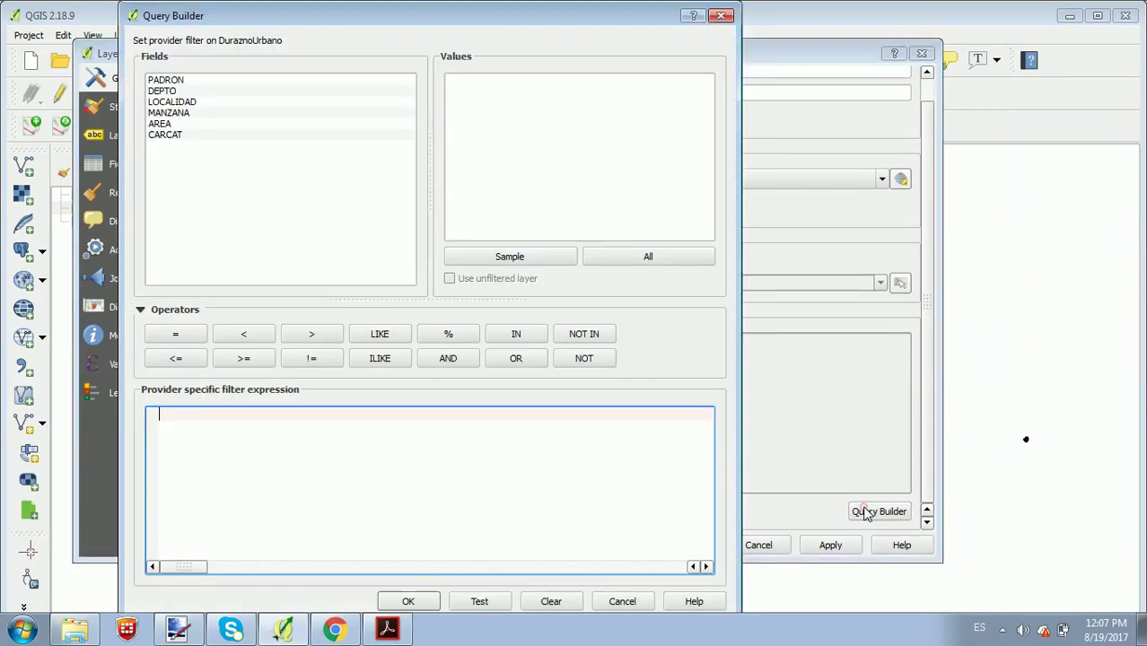
{"action": "double_click", "coordinate": [175, 101]}
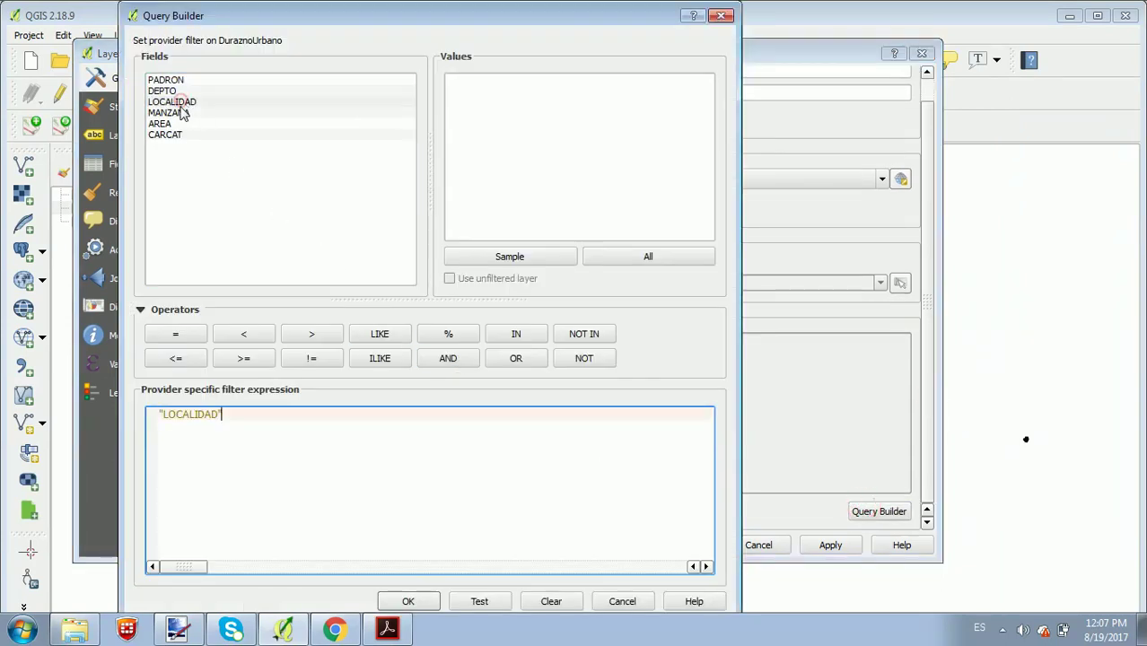
{"action": "left_click", "coordinate": [170, 333]}
{"action": "left_click", "coordinate": [628, 256]}
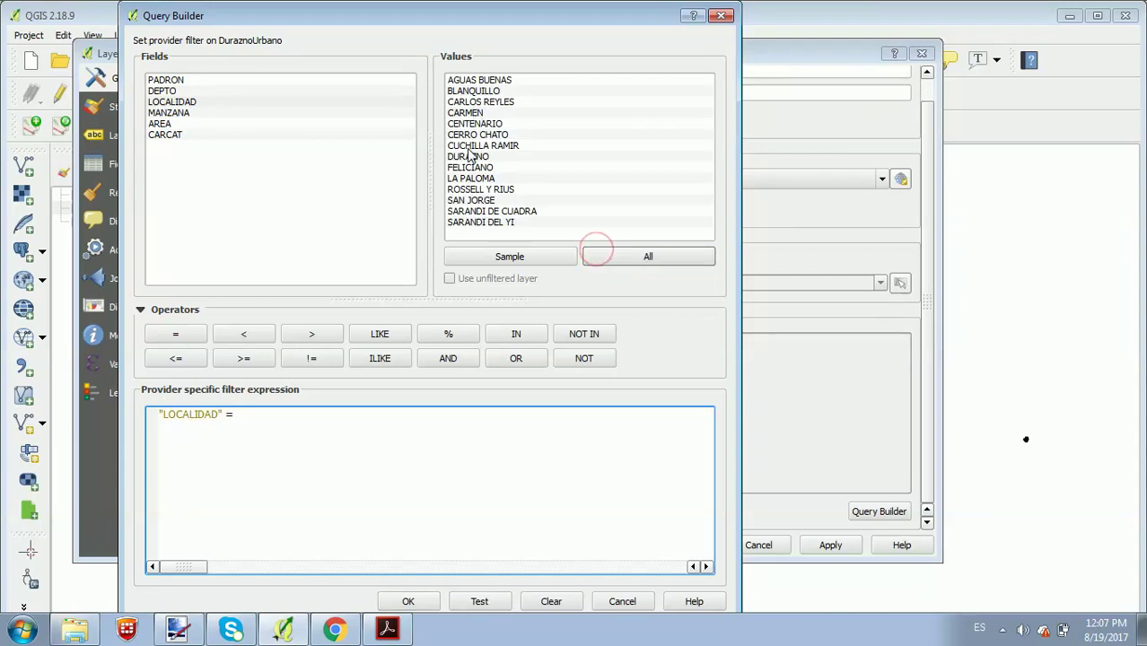
{"action": "left_click", "coordinate": [465, 157]}
{"action": "double_click", "coordinate": [464, 160]}
{"action": "left_click", "coordinate": [408, 602]}
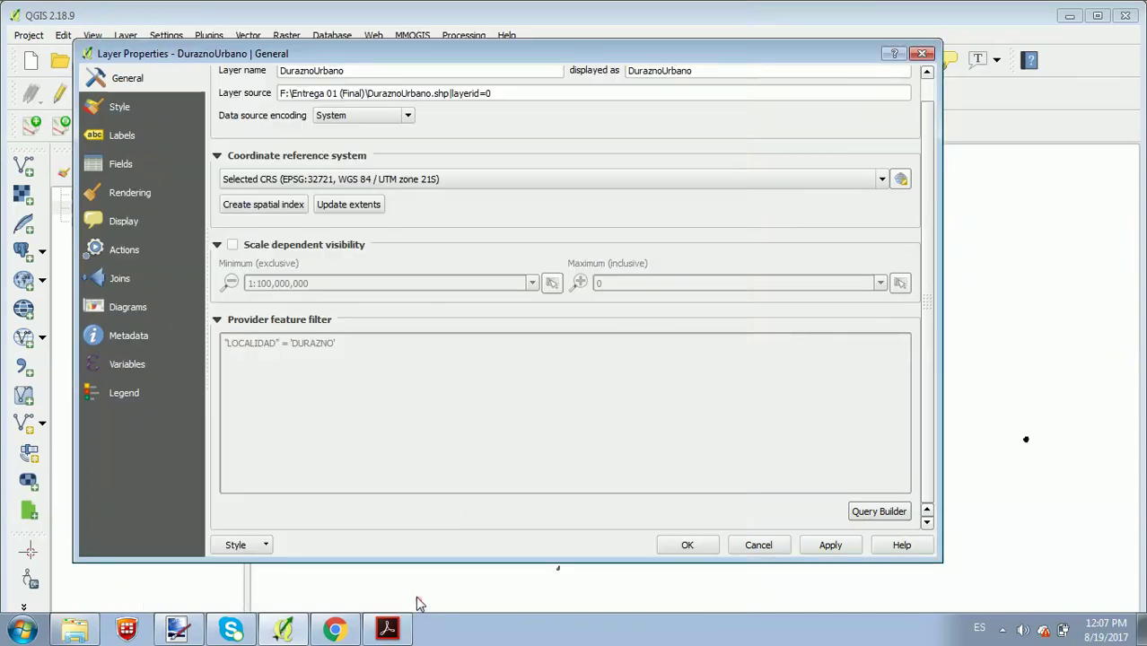
{"action": "left_click", "coordinate": [686, 545]}
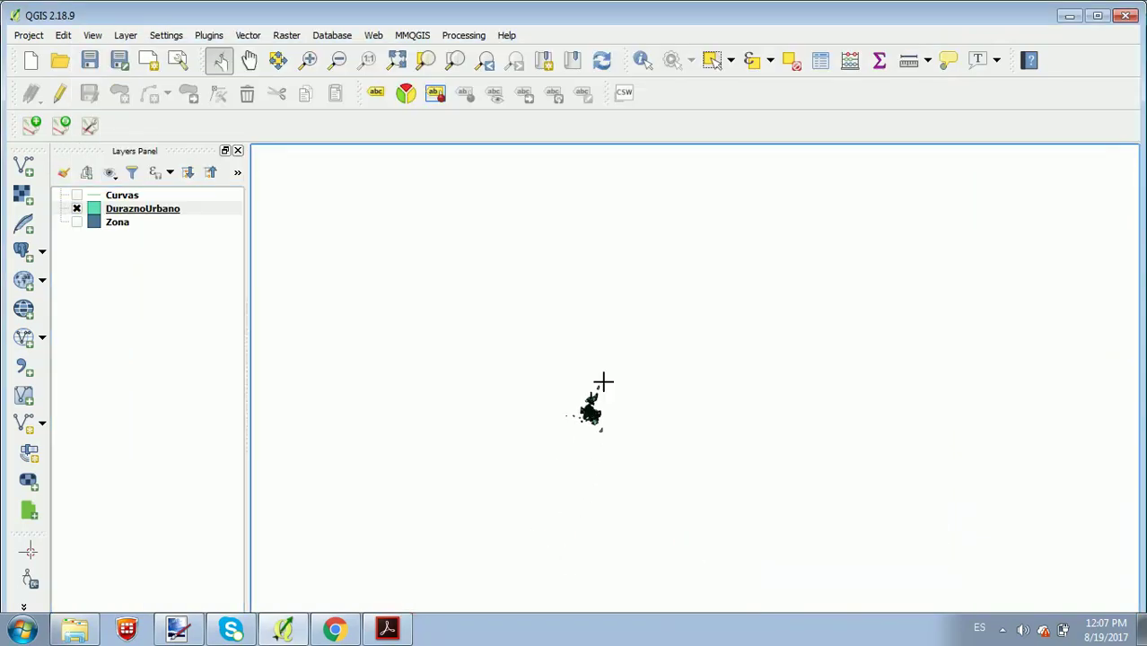
Check the filtered urban parcels against the Zona polygon by briefly showing the Zona layer
{"action": "scroll", "coordinate": [598, 418], "scroll_direction": "up", "scroll_amount": 4}
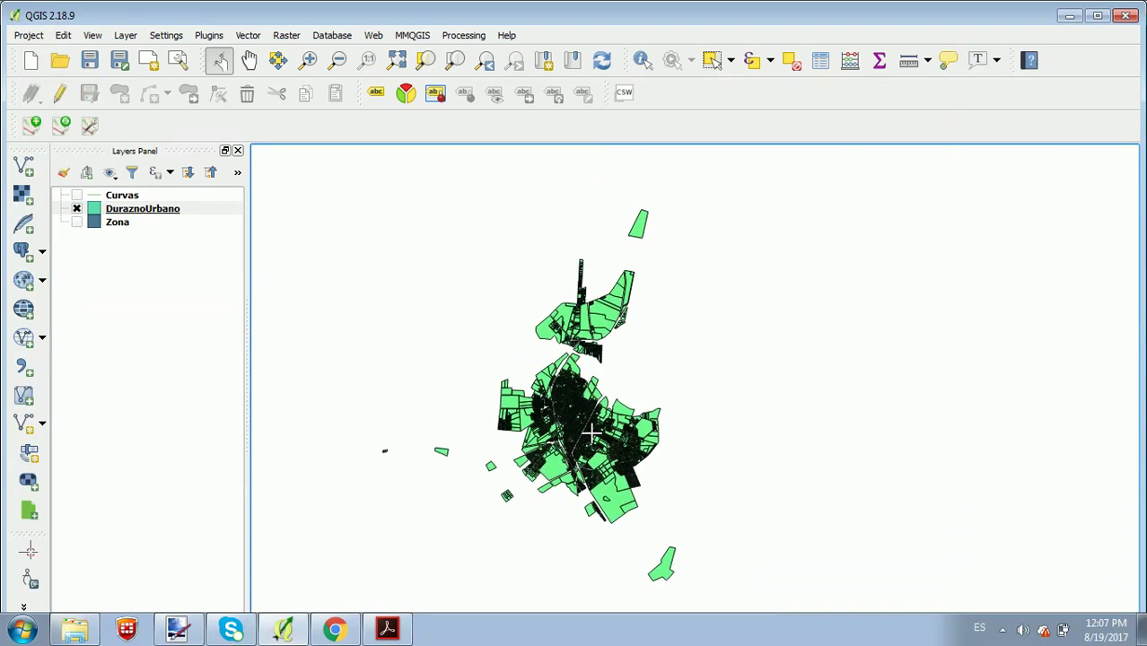
{"action": "left_click", "coordinate": [77, 222]}
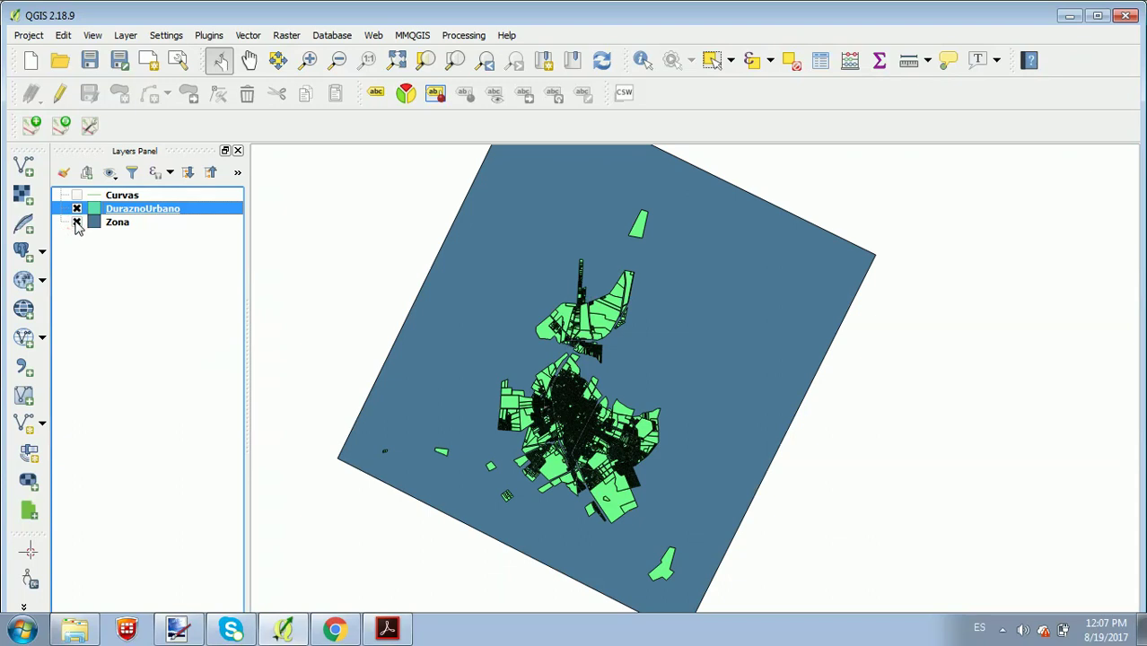
{"action": "left_click", "coordinate": [77, 222]}
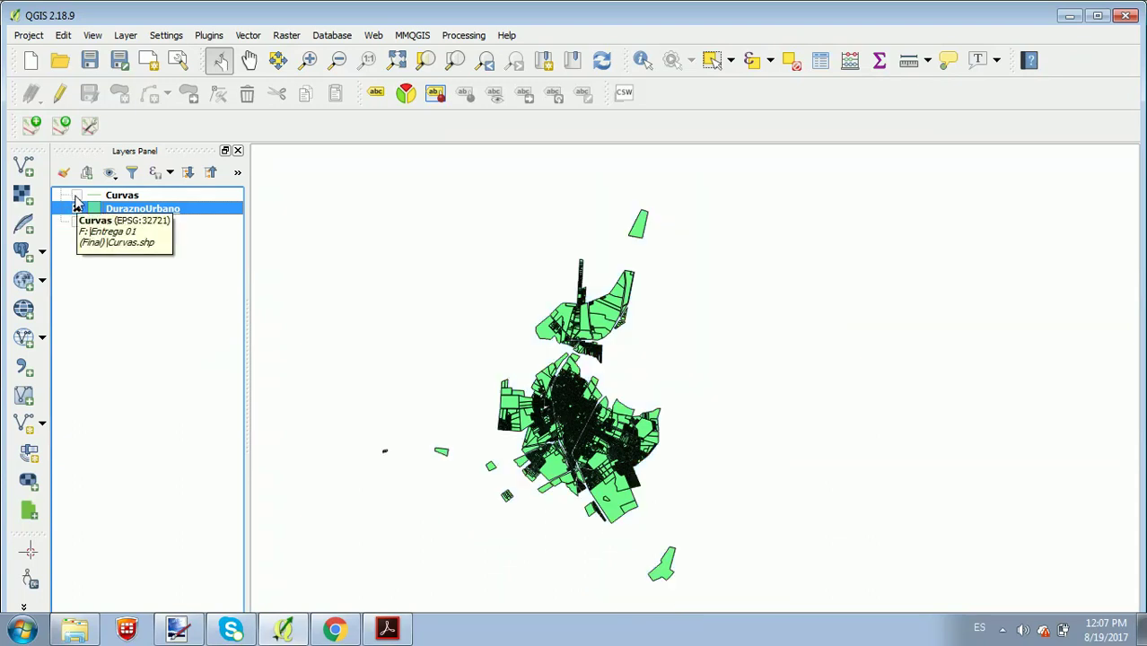
Start the Clip geoprocessing tool with Curvas as the input layer and Zona as the clip layer
{"action": "left_click", "coordinate": [248, 35]}
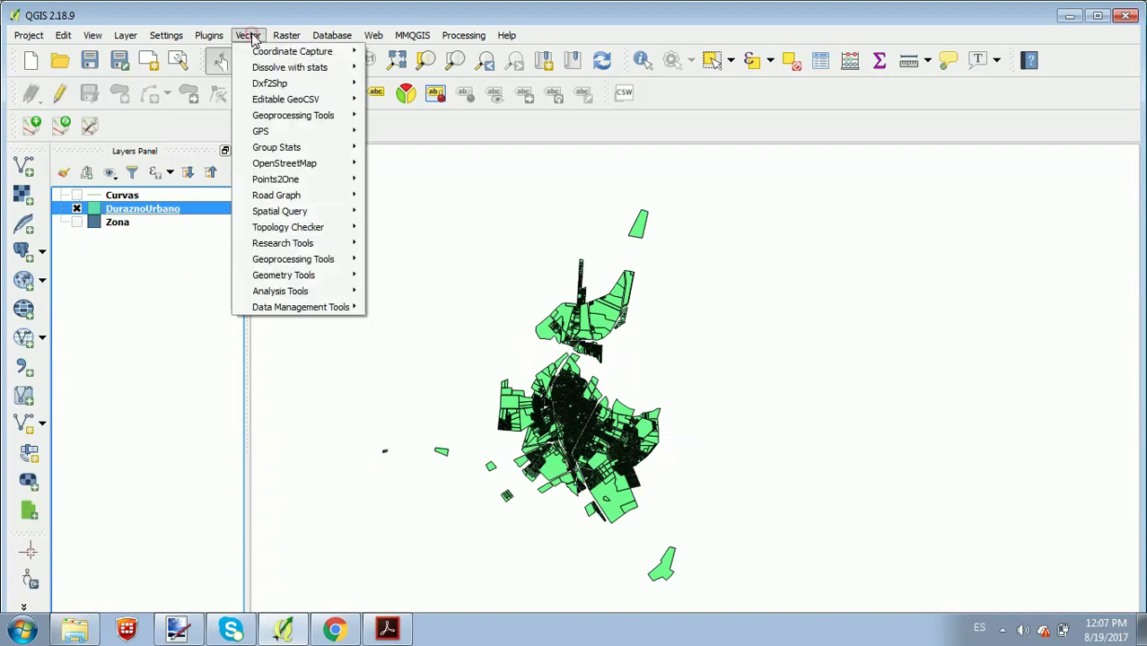
{"action": "mouse_move", "coordinate": [314, 260]}
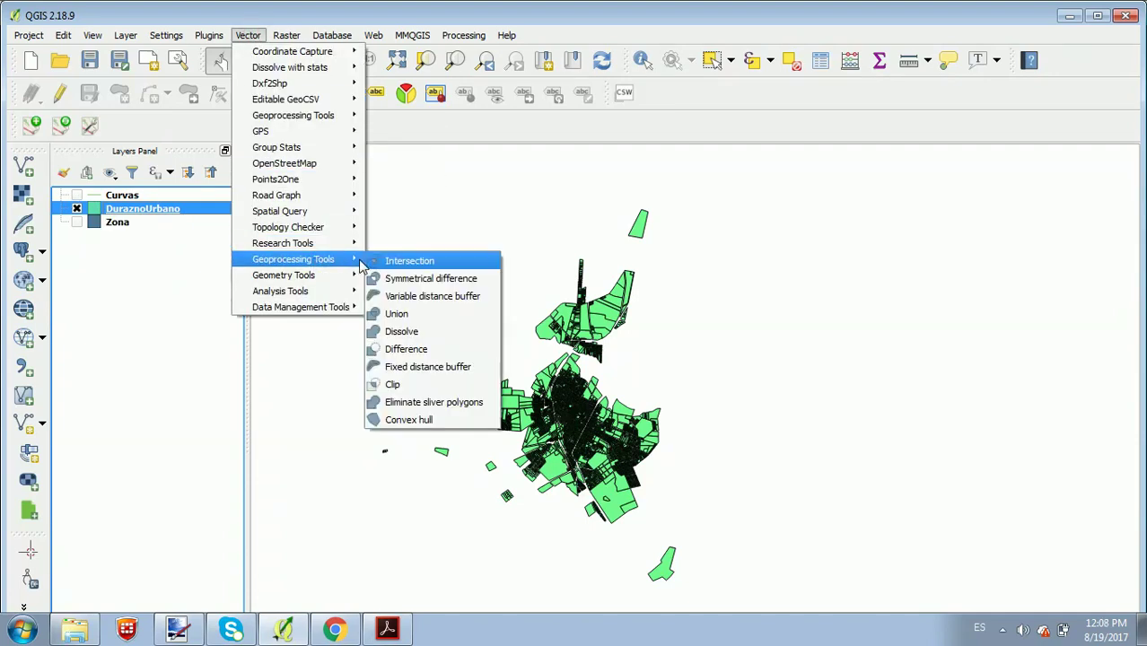
{"action": "left_click", "coordinate": [422, 385]}
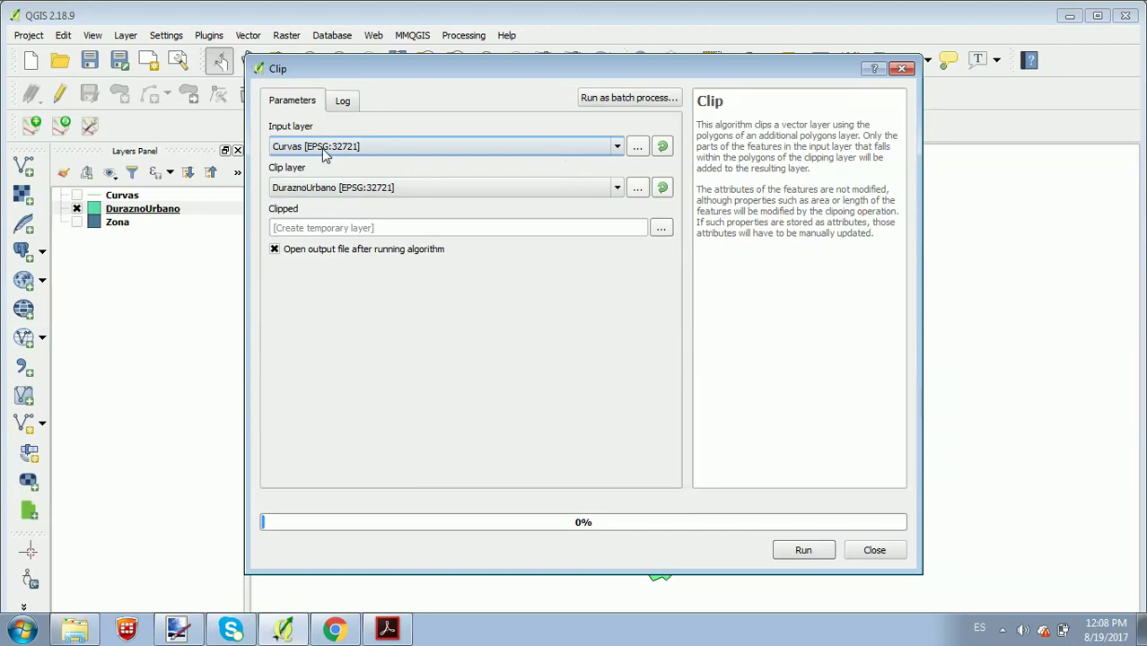
{"action": "left_click", "coordinate": [617, 187]}
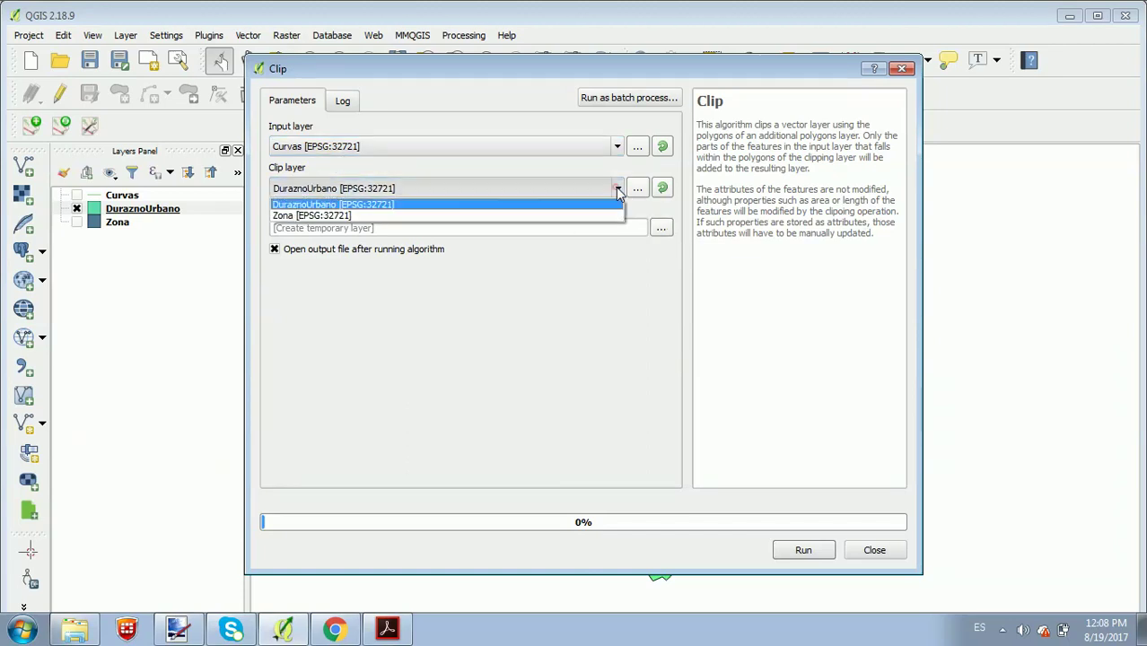
{"action": "left_click", "coordinate": [351, 216]}
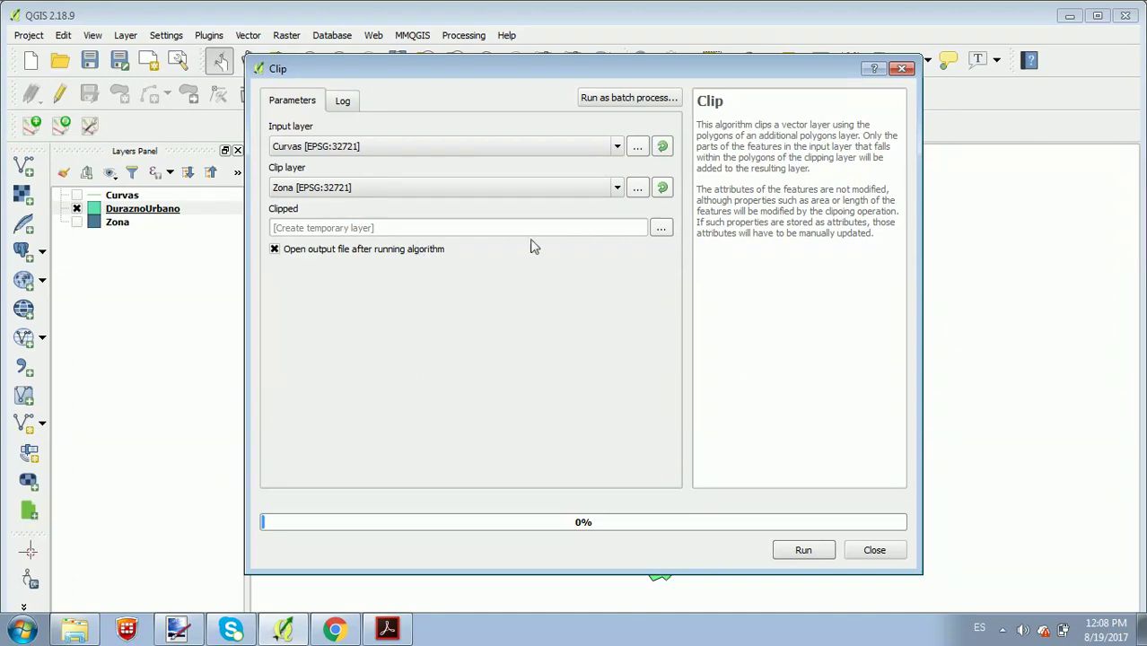
Save the clip output as CurvasZona in the Entrega 01 (Final) folder and run the Clip tool
{"action": "left_click", "coordinate": [661, 230]}
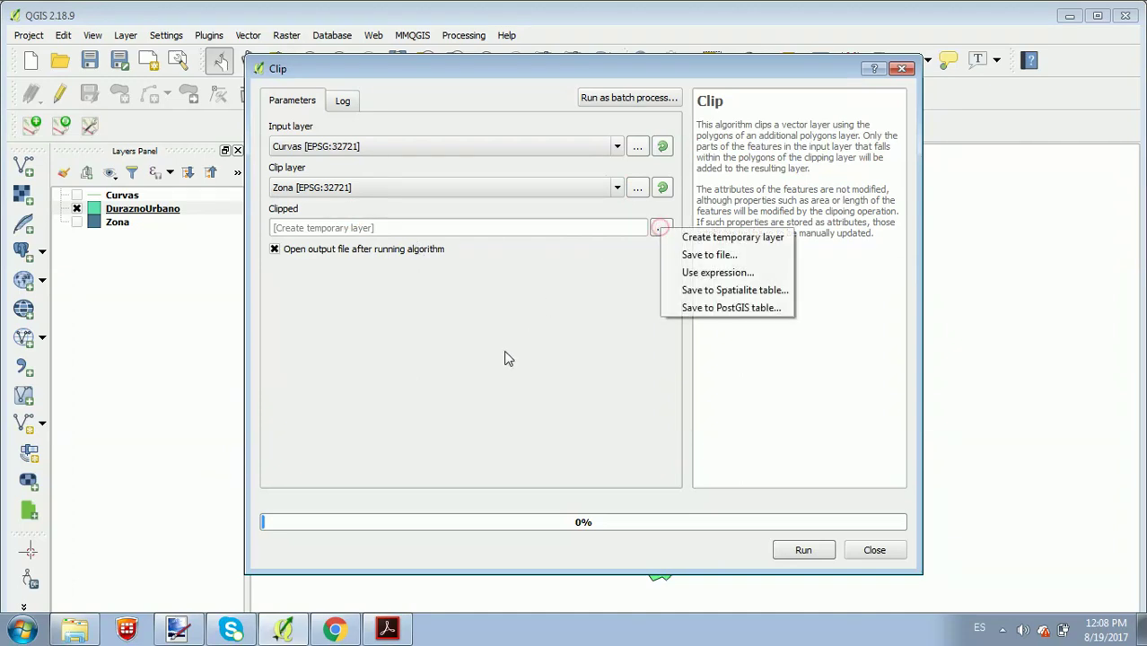
{"action": "left_click", "coordinate": [684, 255]}
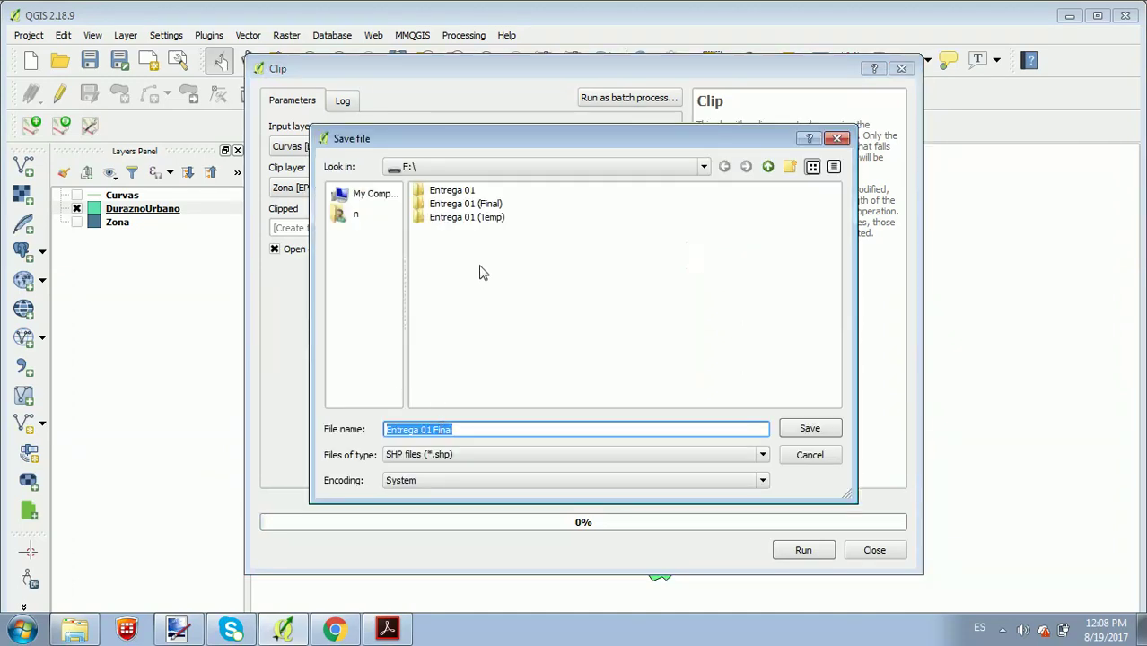
{"action": "double_click", "coordinate": [467, 204]}
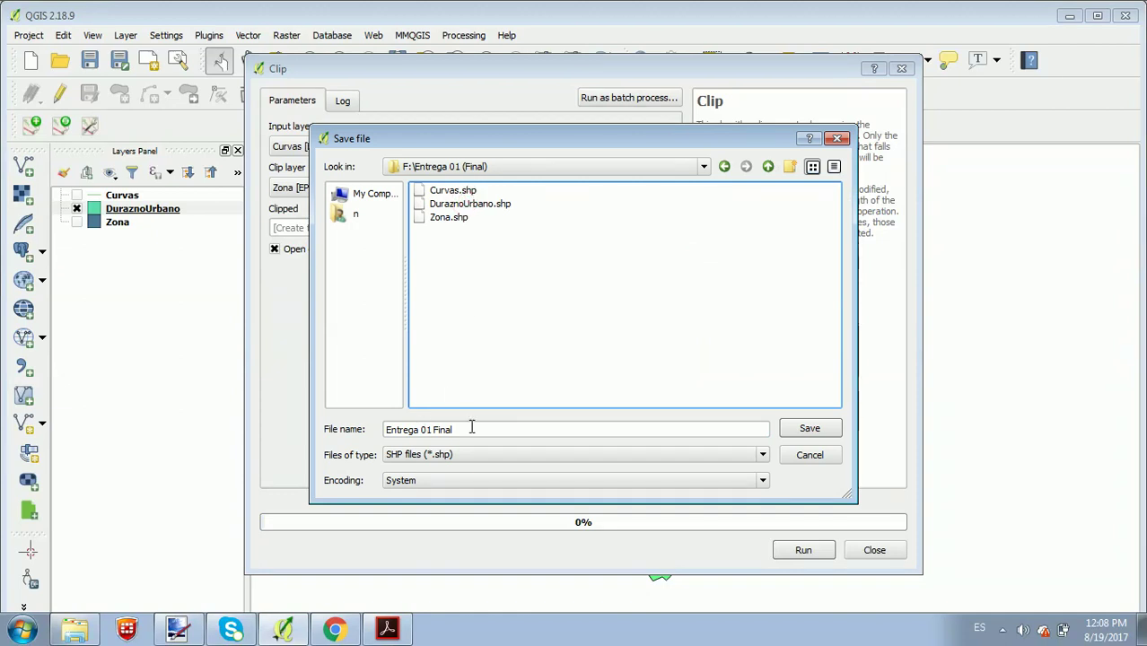
{"action": "triple_click", "coordinate": [471, 429]}
{"action": "type", "text": "Curvas"}
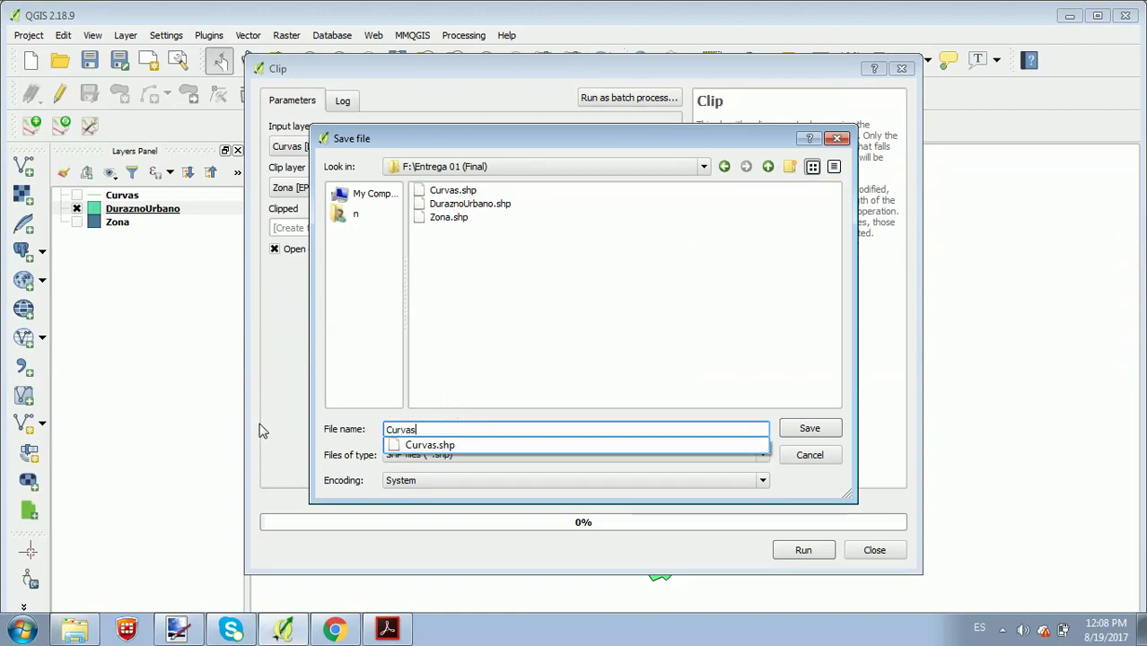
{"action": "type", "text": "Zona"}
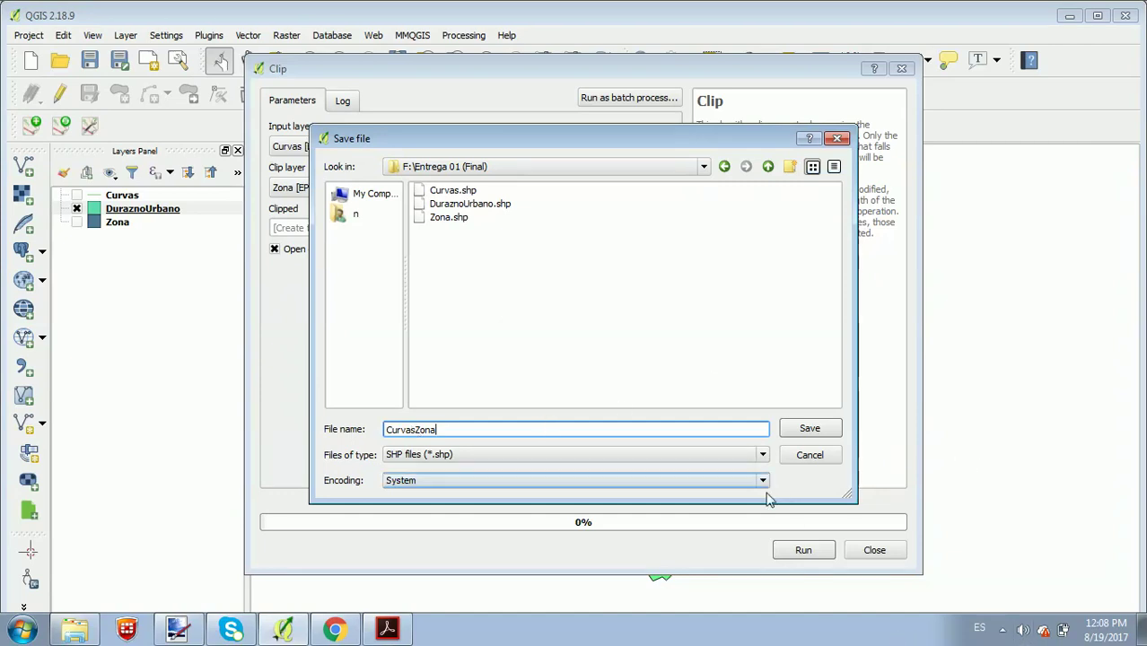
{"action": "left_click", "coordinate": [808, 429]}
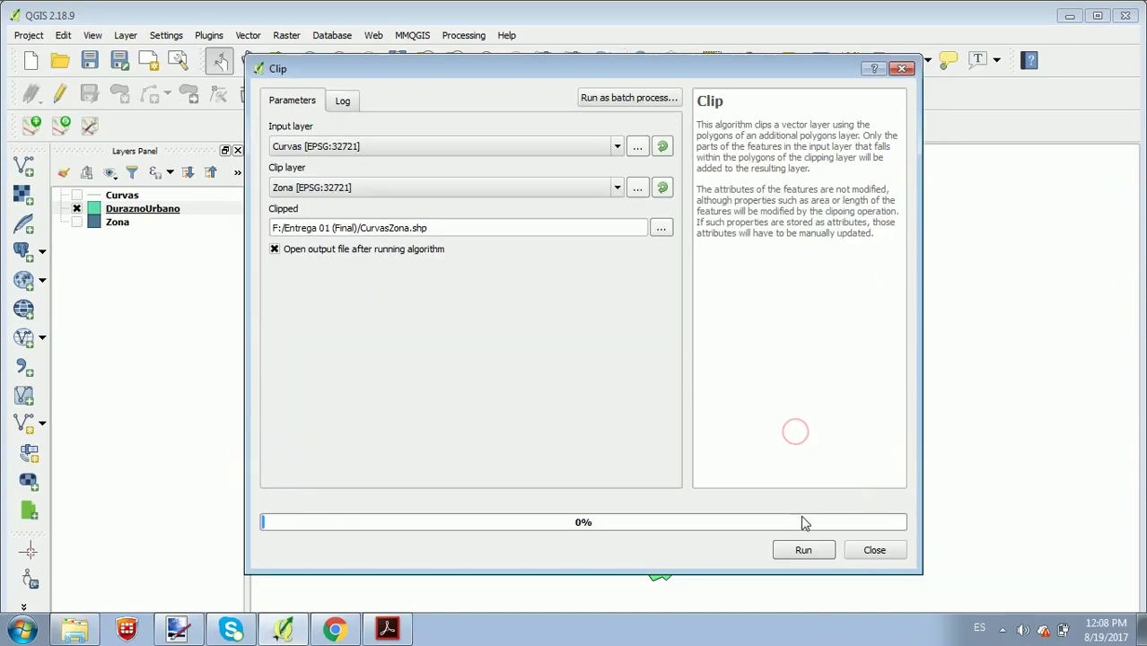
{"action": "left_click", "coordinate": [803, 550]}
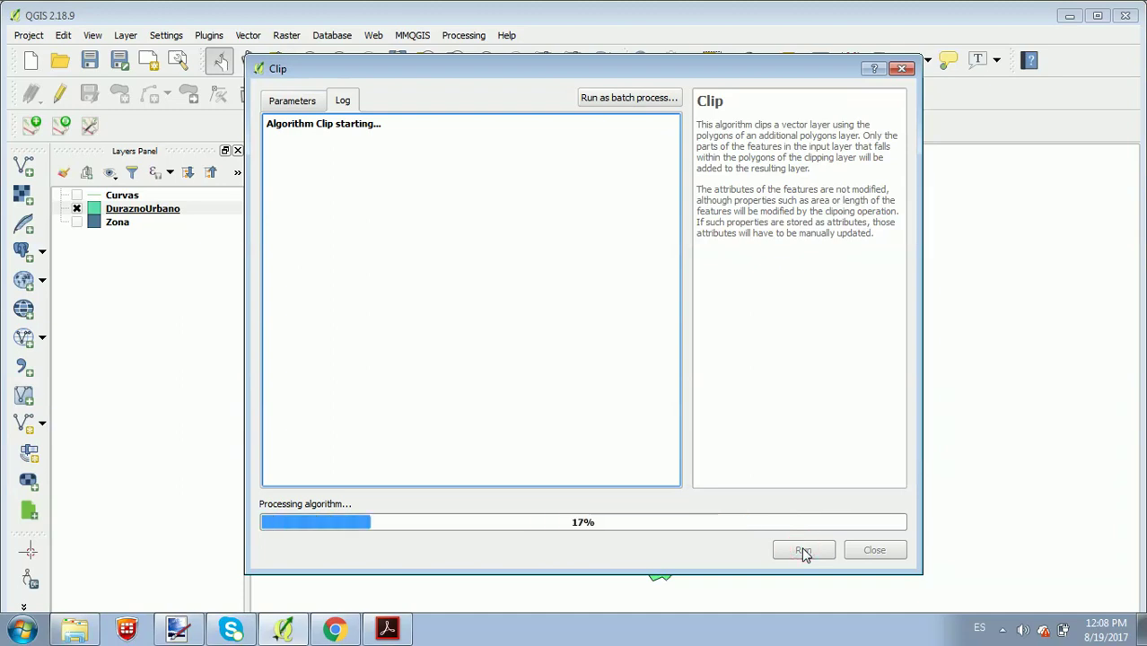
Compare the clipped contours with the full Curvas layer and the Zona polygon by briefly showing both layers
{"action": "scroll", "coordinate": [738, 303], "scroll_direction": "up", "scroll_amount": 2}
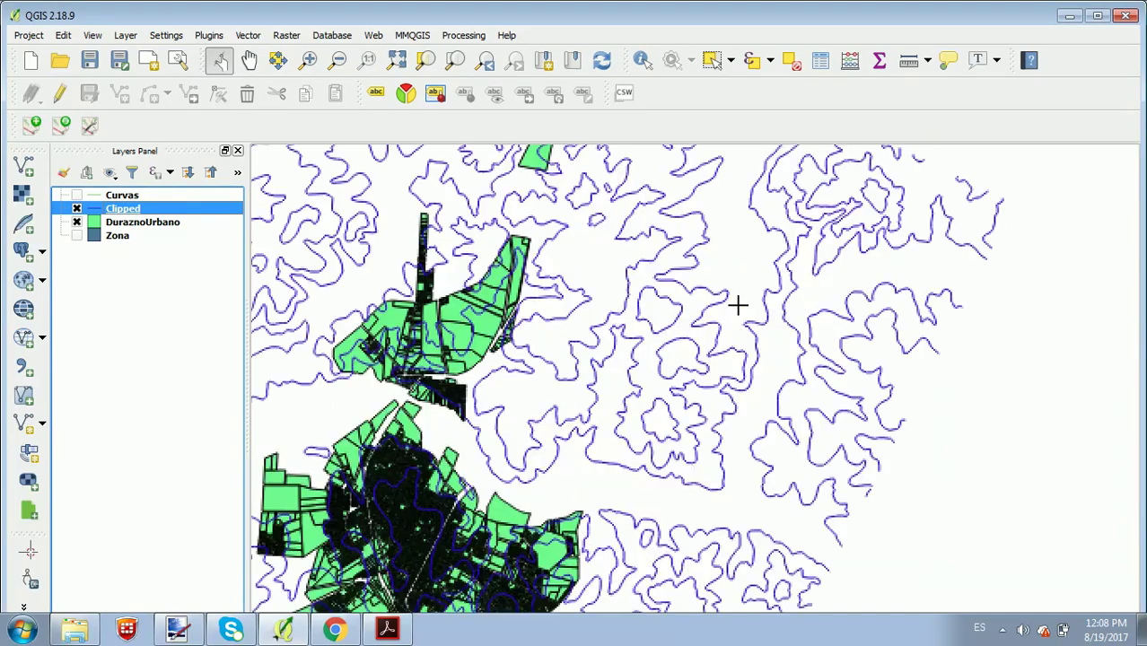
{"action": "scroll", "coordinate": [737, 302], "scroll_direction": "down", "scroll_amount": 2}
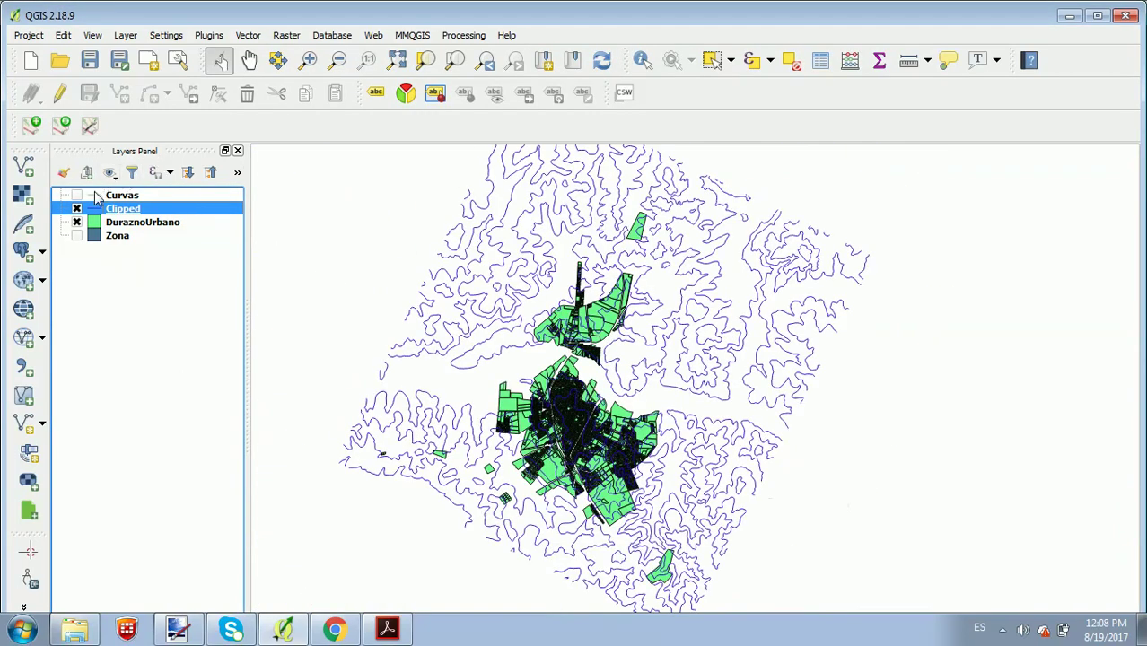
{"action": "left_click", "coordinate": [464, 266]}
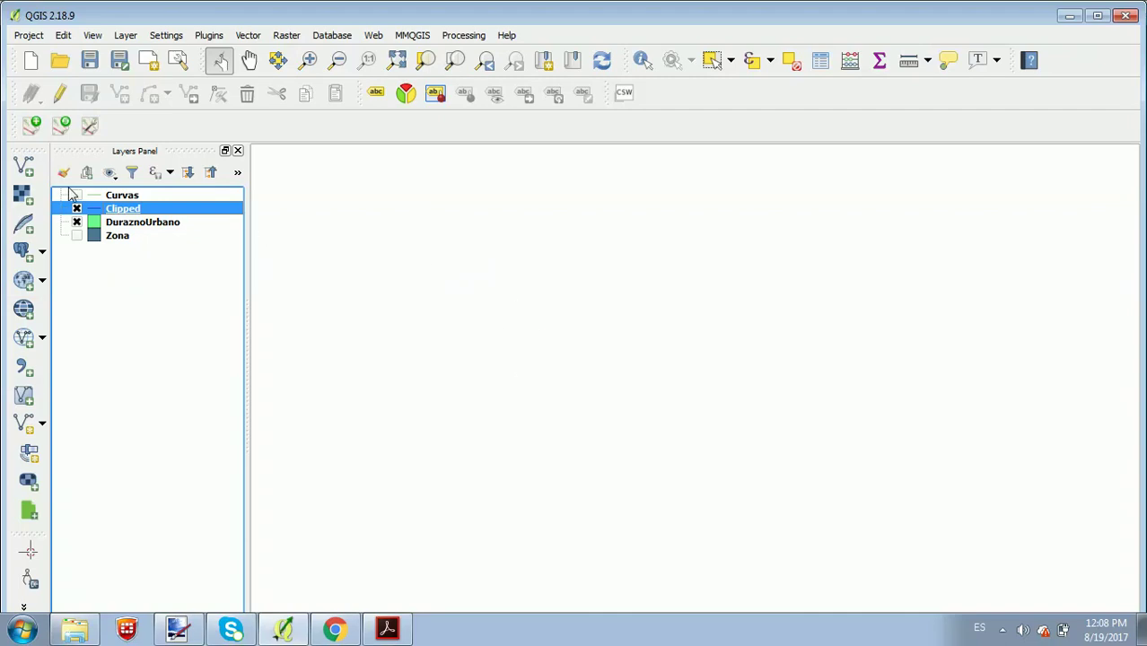
{"action": "left_click", "coordinate": [77, 196]}
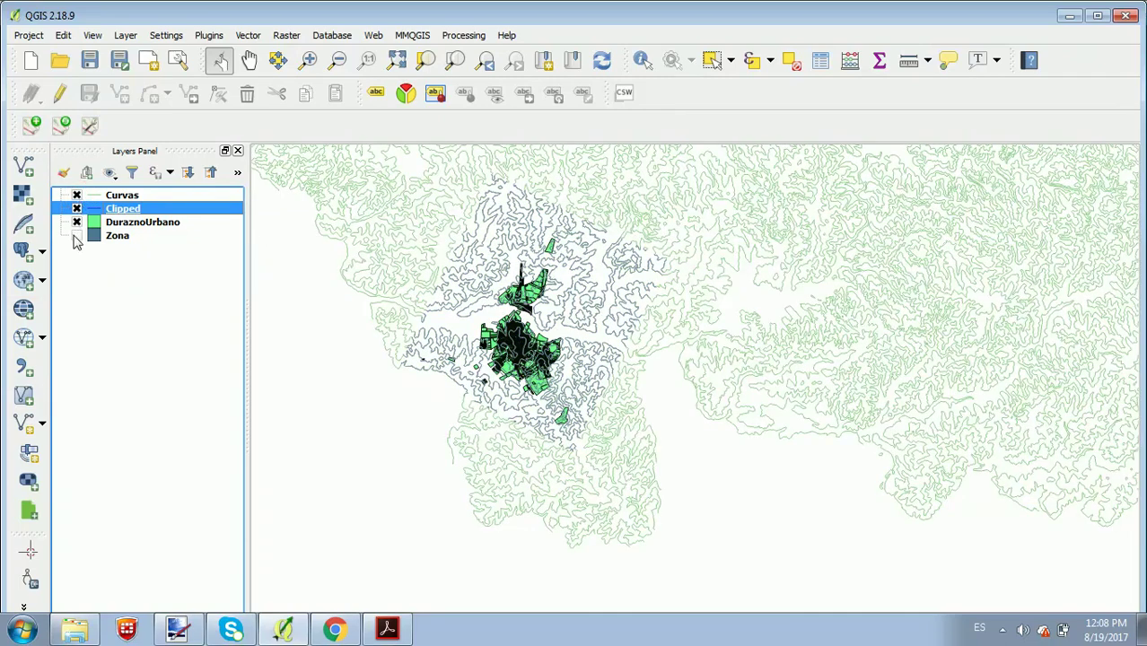
{"action": "left_click", "coordinate": [76, 236]}
{"action": "left_click", "coordinate": [76, 236]}
{"action": "left_click", "coordinate": [76, 196]}
{"action": "scroll", "coordinate": [422, 294], "scroll_direction": "up", "scroll_amount": 2}
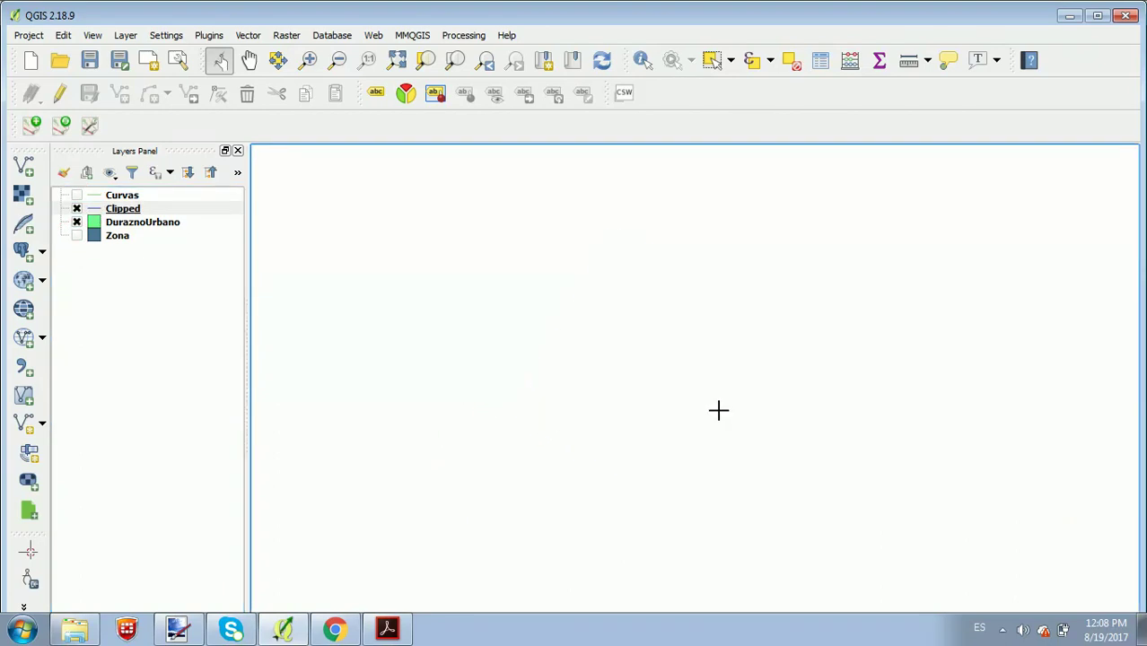
{"action": "scroll", "coordinate": [716, 404], "scroll_direction": "down", "scroll_amount": 3}
{"action": "scroll", "coordinate": [715, 409], "scroll_direction": "up", "scroll_amount": 3}
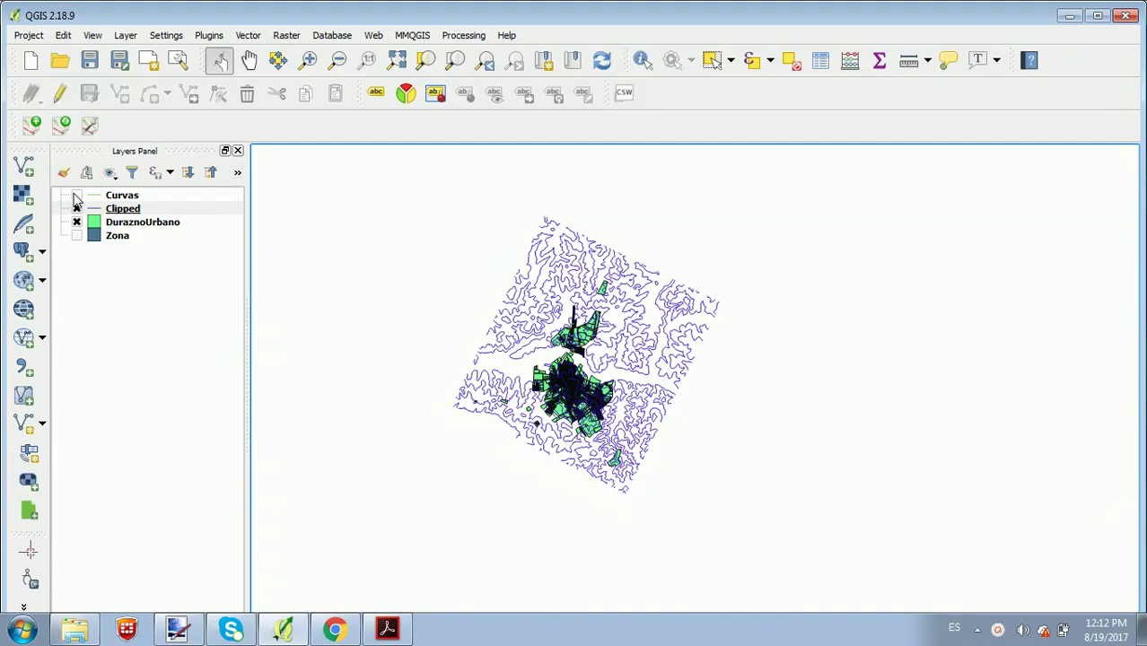
Review the contour elevations in the Clipped layer's attribute table, sorted by COTA in ascending order
{"action": "left_click", "coordinate": [129, 210]}
{"action": "right_click", "coordinate": [130, 210]}
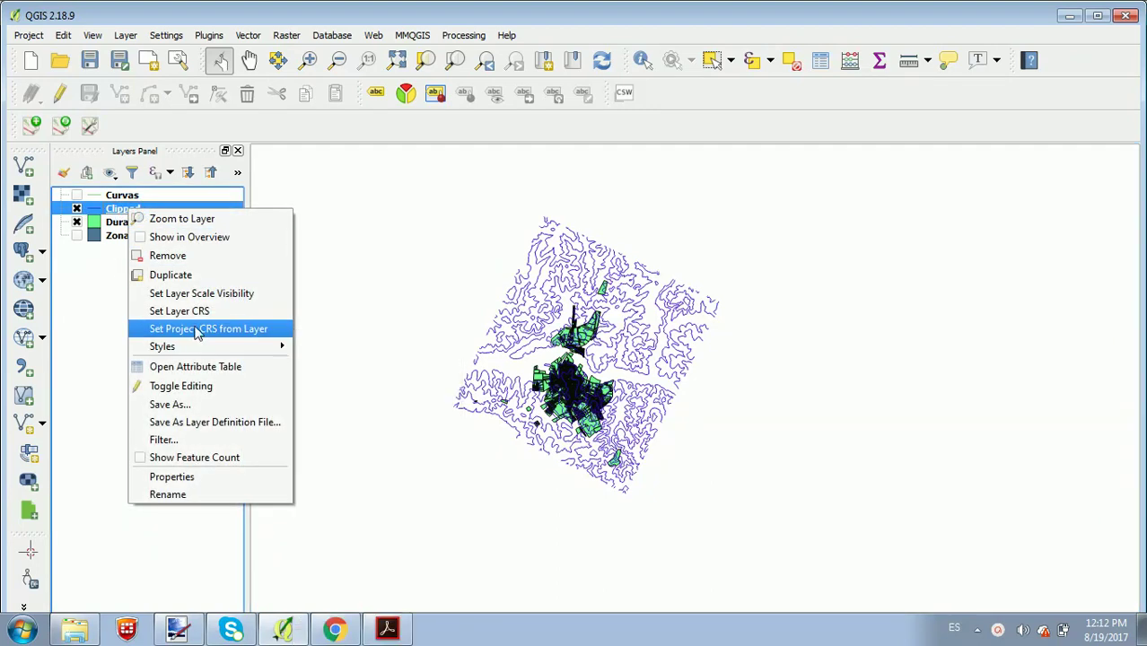
{"action": "left_click", "coordinate": [192, 368]}
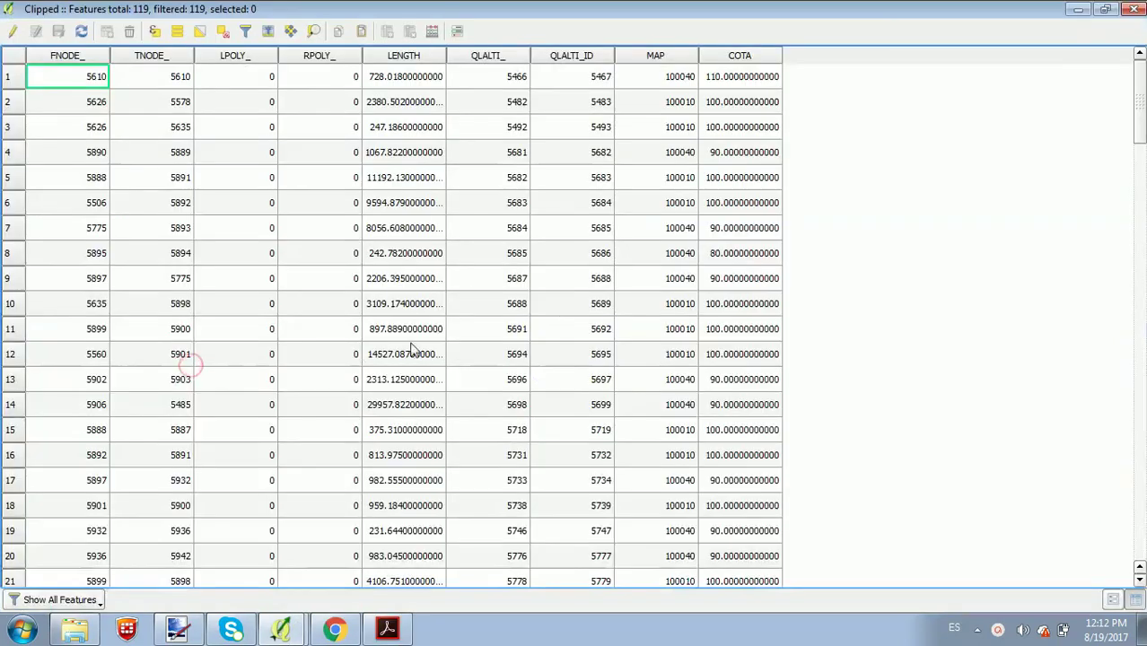
{"action": "left_click", "coordinate": [740, 56]}
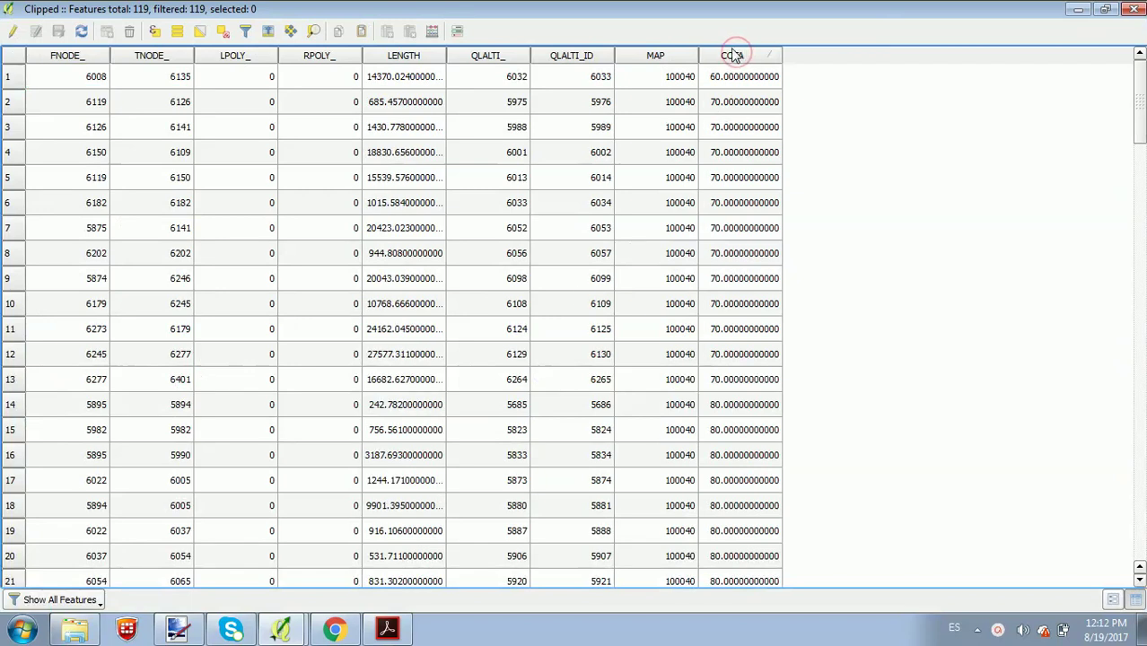
{"action": "left_click", "coordinate": [734, 56]}
{"action": "left_click", "coordinate": [734, 56]}
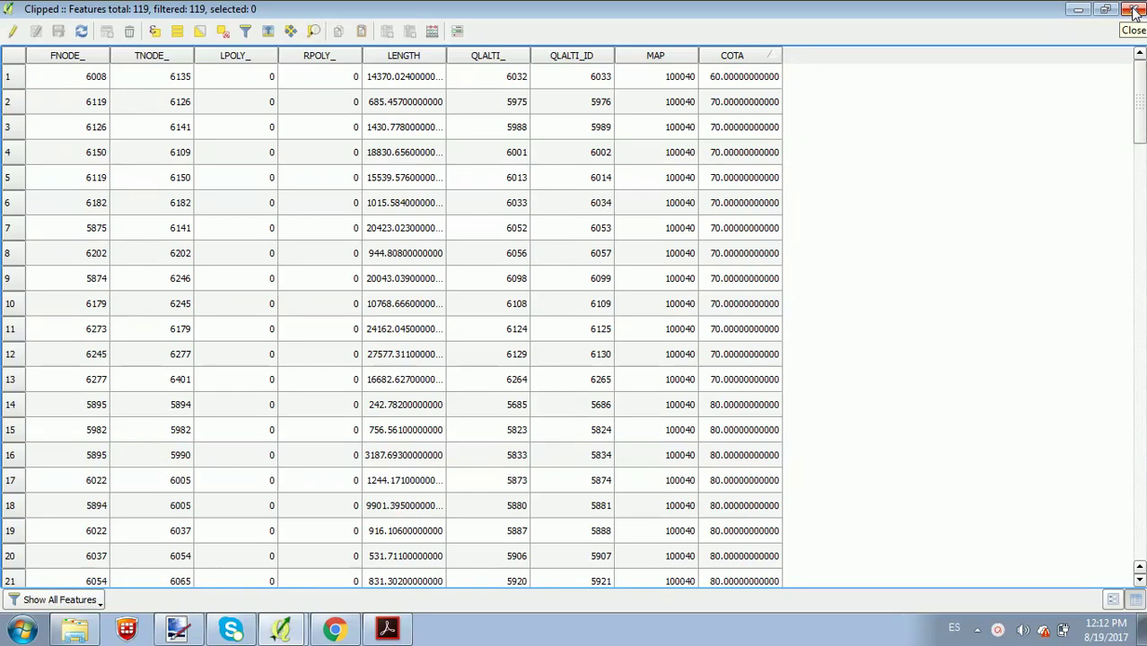
{"action": "left_click", "coordinate": [1134, 11]}
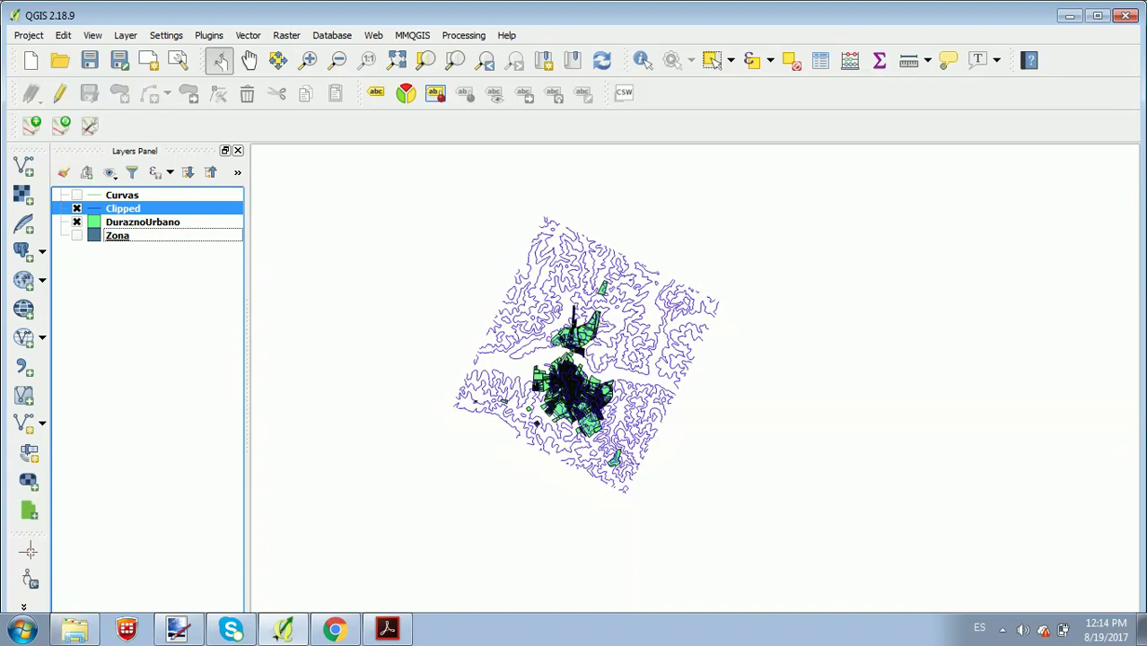
Extract the nodes of the Clipped layer to the shapefile NodosZona in the Entrega 01 (Final) folder
{"action": "left_click", "coordinate": [248, 35]}
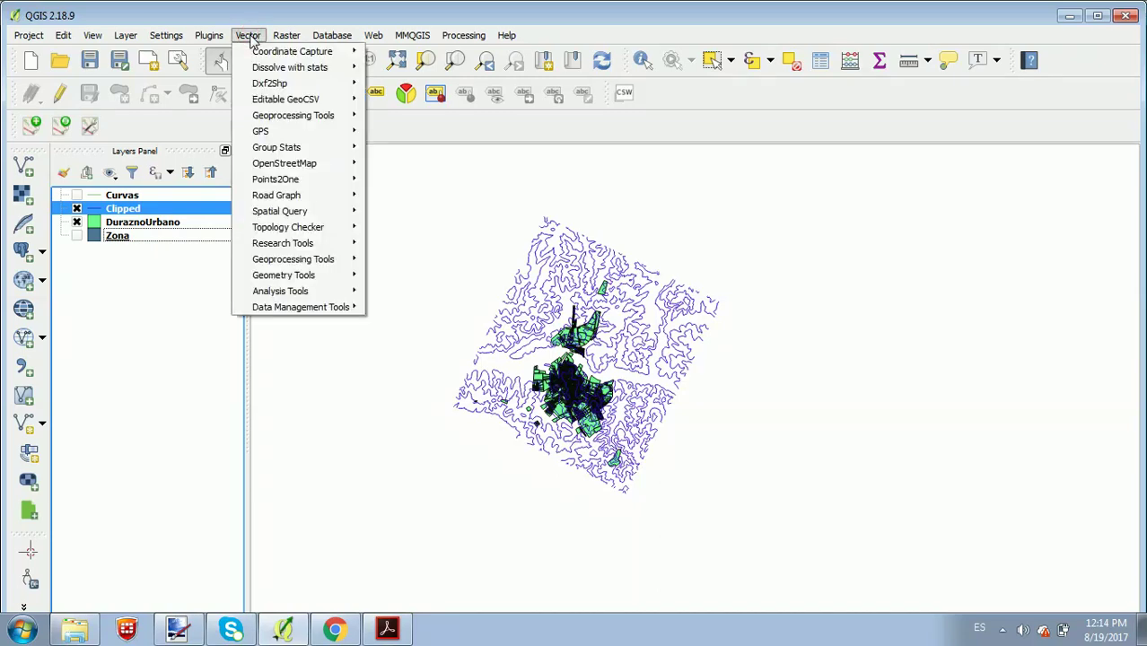
{"action": "mouse_move", "coordinate": [282, 278]}
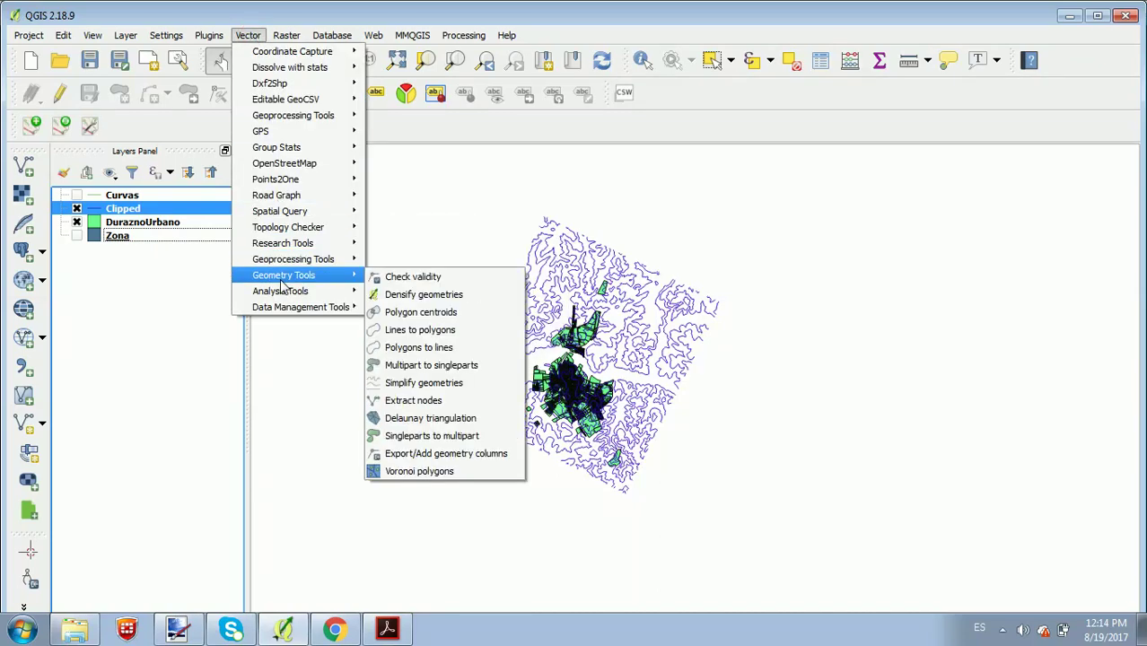
{"action": "left_click", "coordinate": [414, 401]}
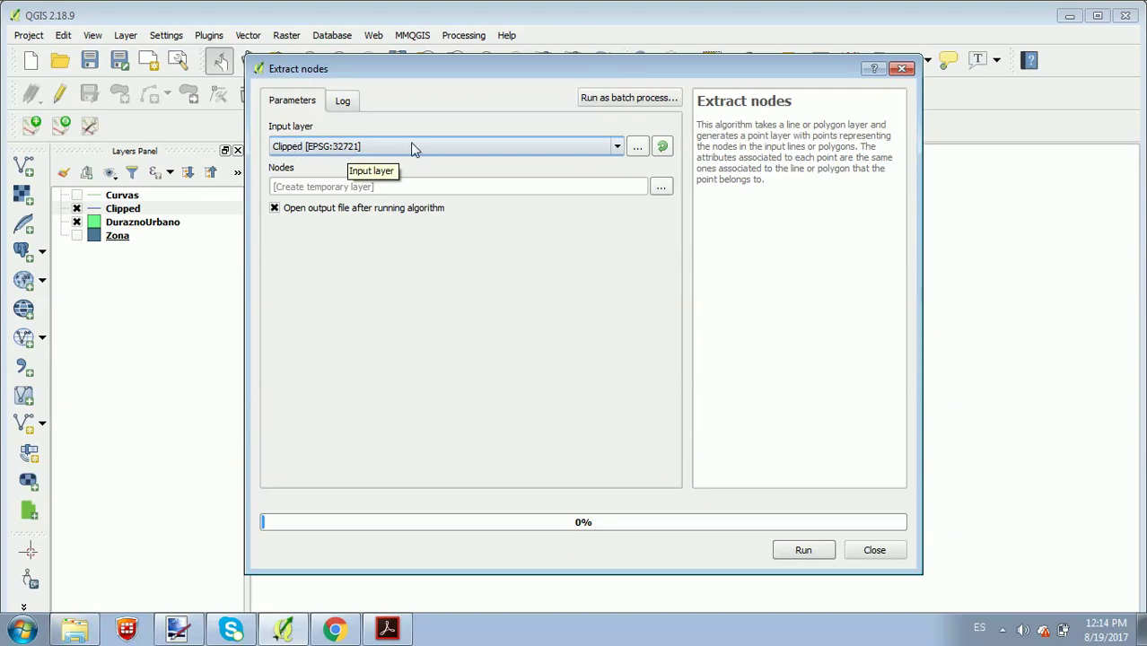
{"action": "left_click", "coordinate": [662, 189]}
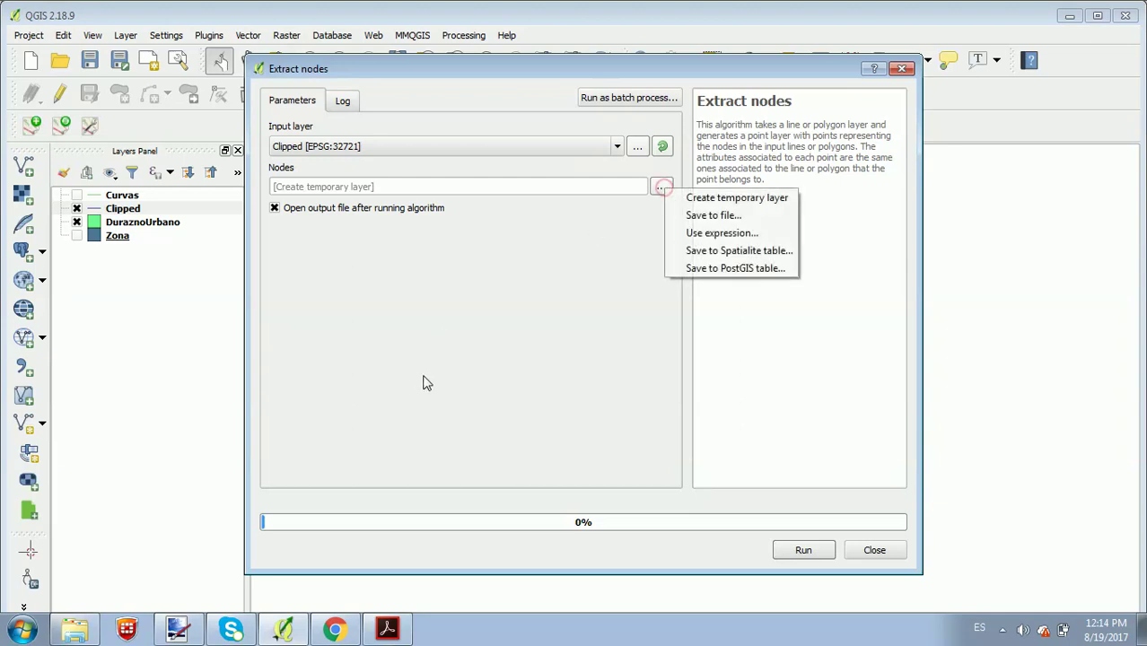
{"action": "left_click", "coordinate": [700, 220]}
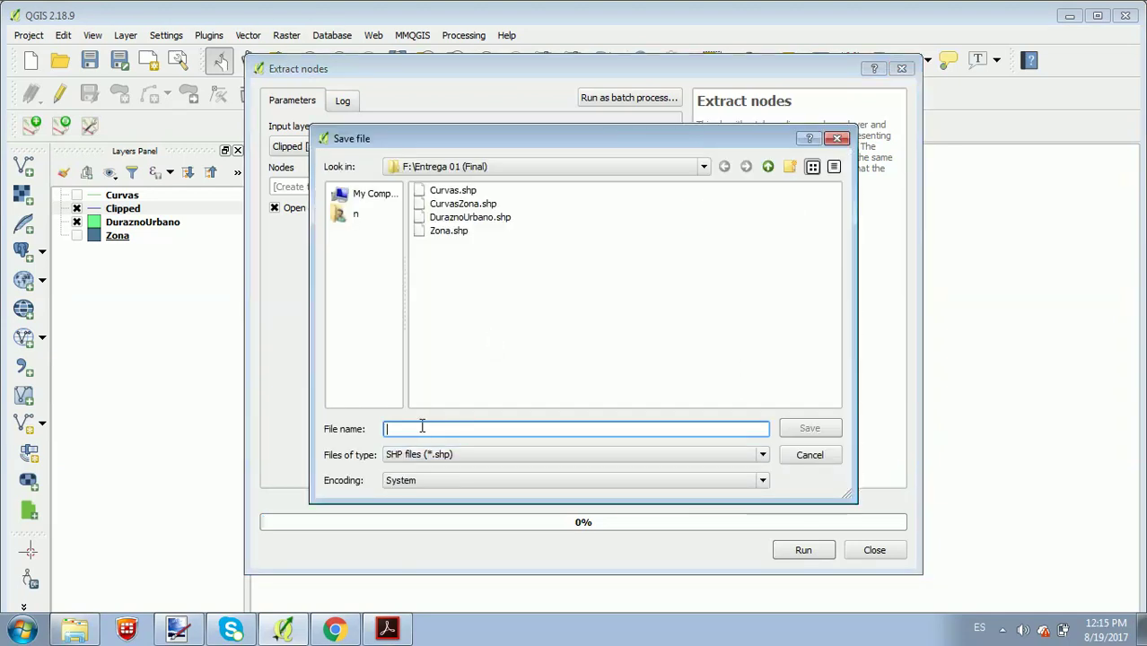
{"action": "left_click", "coordinate": [421, 426]}
{"action": "type", "text": "NodosZona"}
{"action": "left_click", "coordinate": [808, 430]}
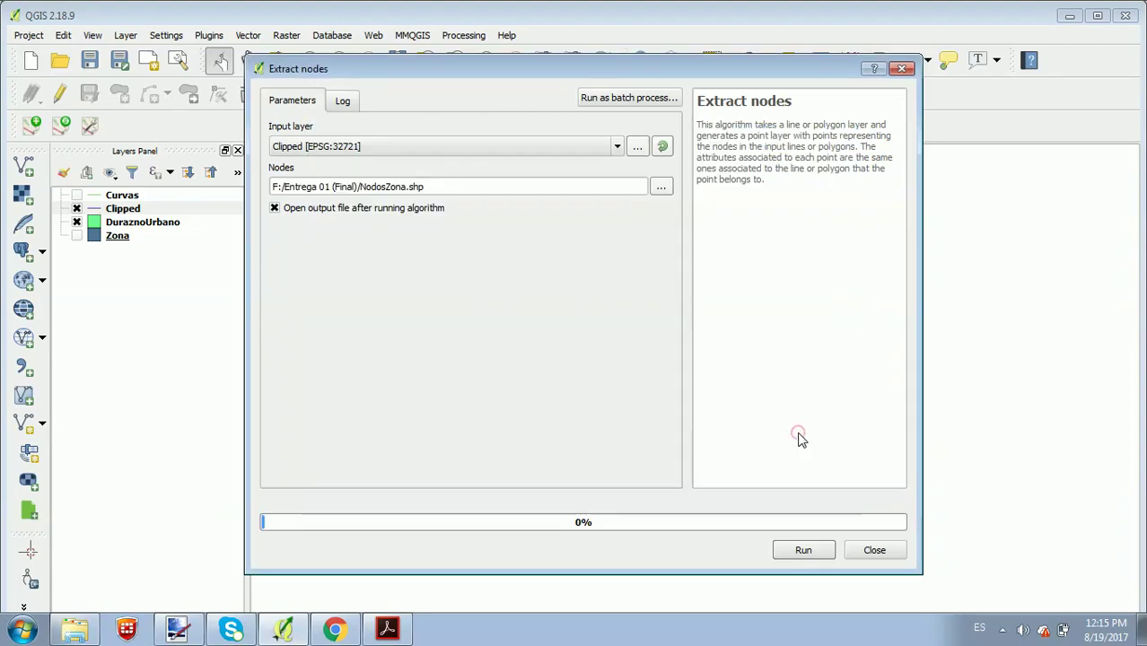
{"action": "left_click", "coordinate": [788, 548]}
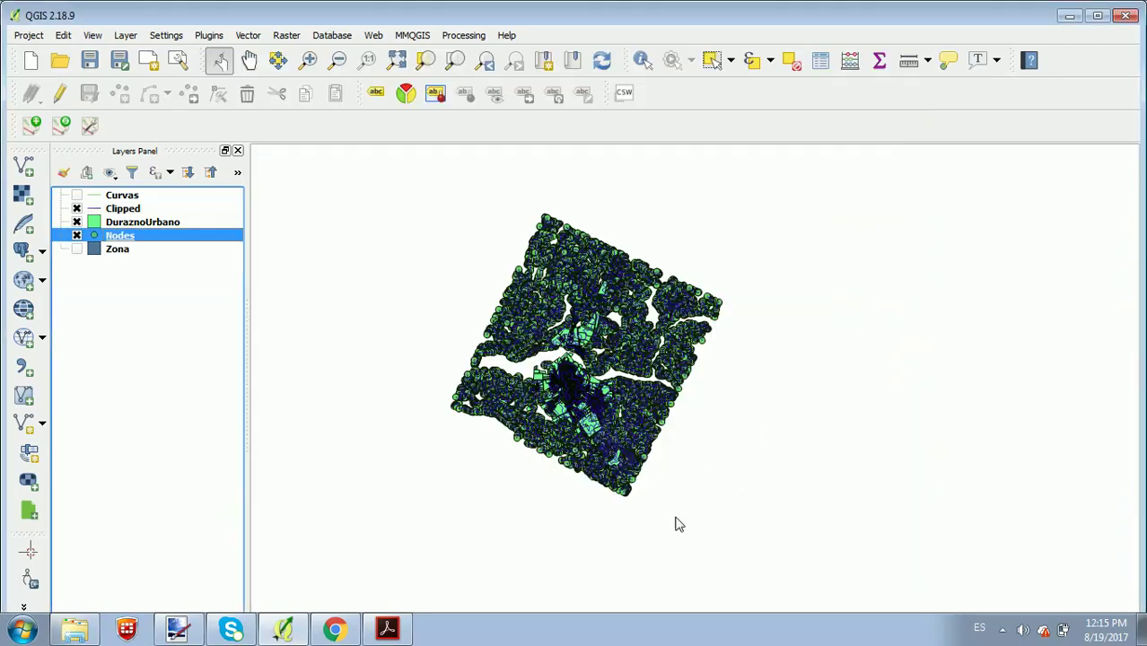
Examine the extracted nodes along the contour lines and the COTA values in the Nodes attribute table
{"action": "scroll", "coordinate": [529, 355], "scroll_direction": "up", "scroll_amount": 4}
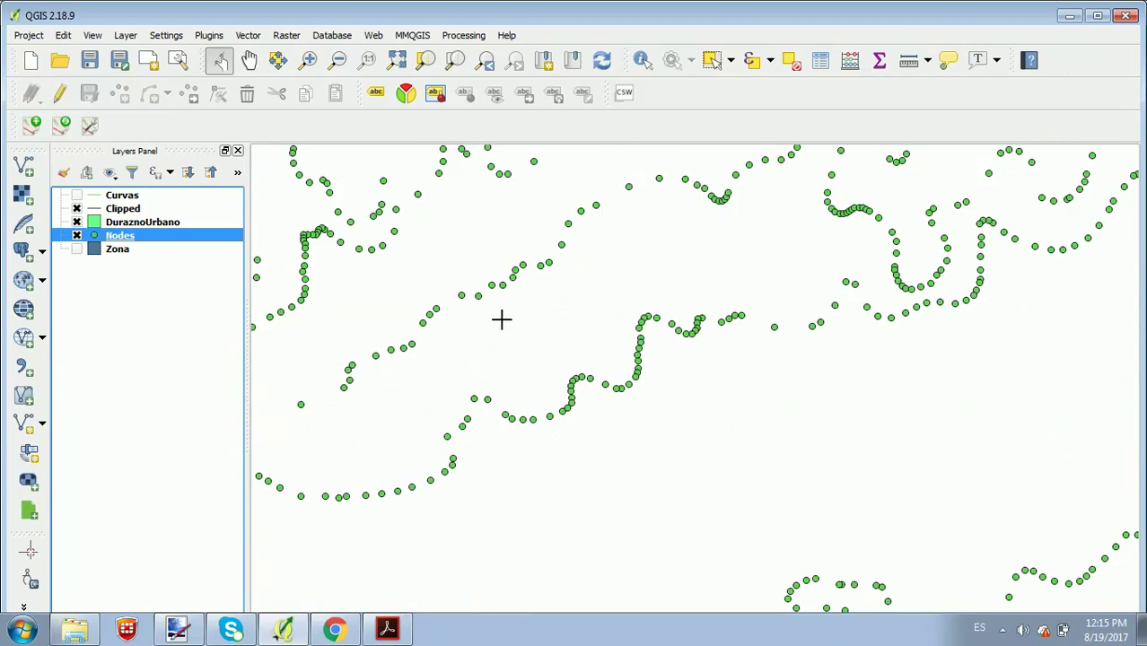
{"action": "mouse_move", "coordinate": [501, 317]}
{"action": "left_mouse_down"}
{"action": "mouse_move", "coordinate": [494, 310]}
{"action": "mouse_move", "coordinate": [686, 323]}
{"action": "left_mouse_up"}
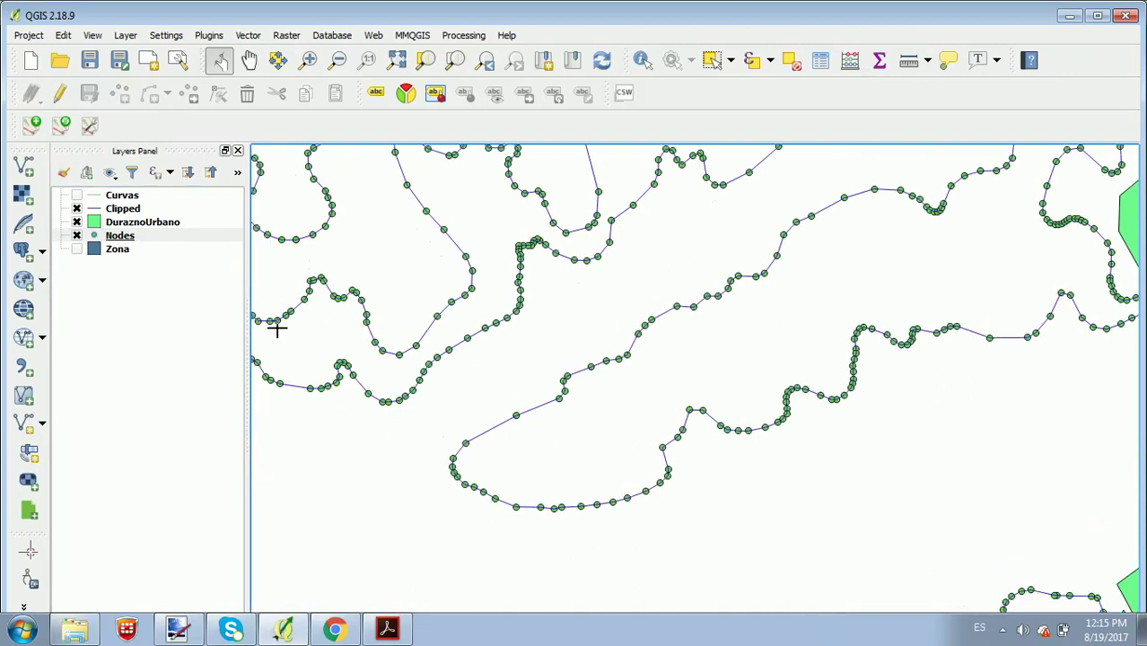
{"action": "left_click", "coordinate": [118, 236]}
{"action": "right_click", "coordinate": [117, 235]}
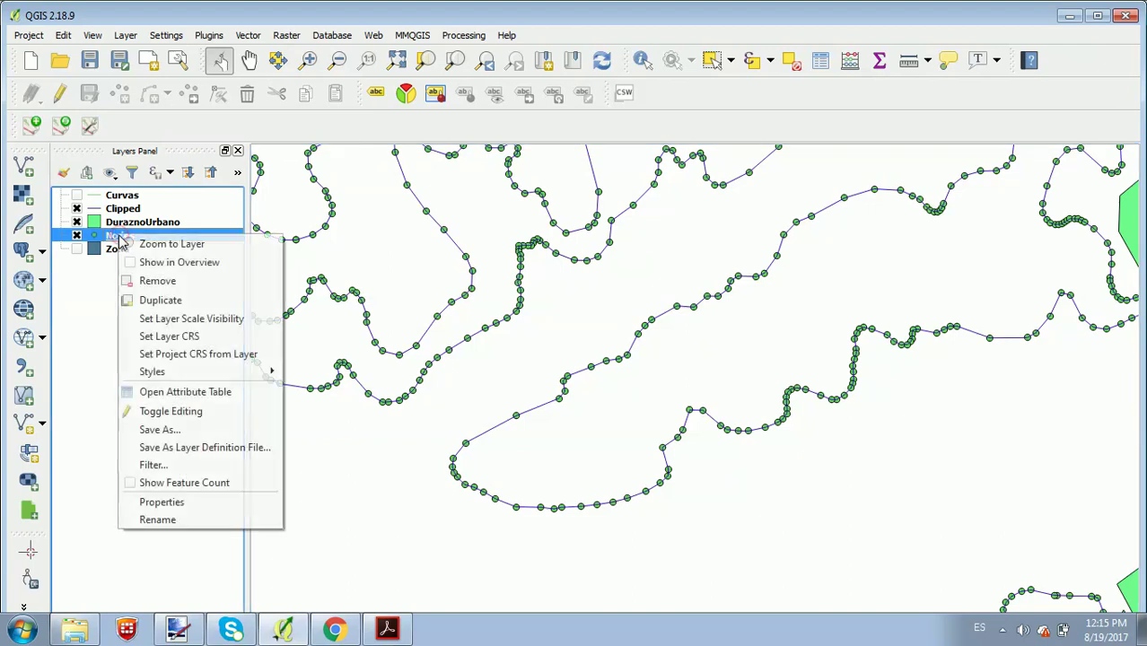
{"action": "left_click", "coordinate": [195, 392]}
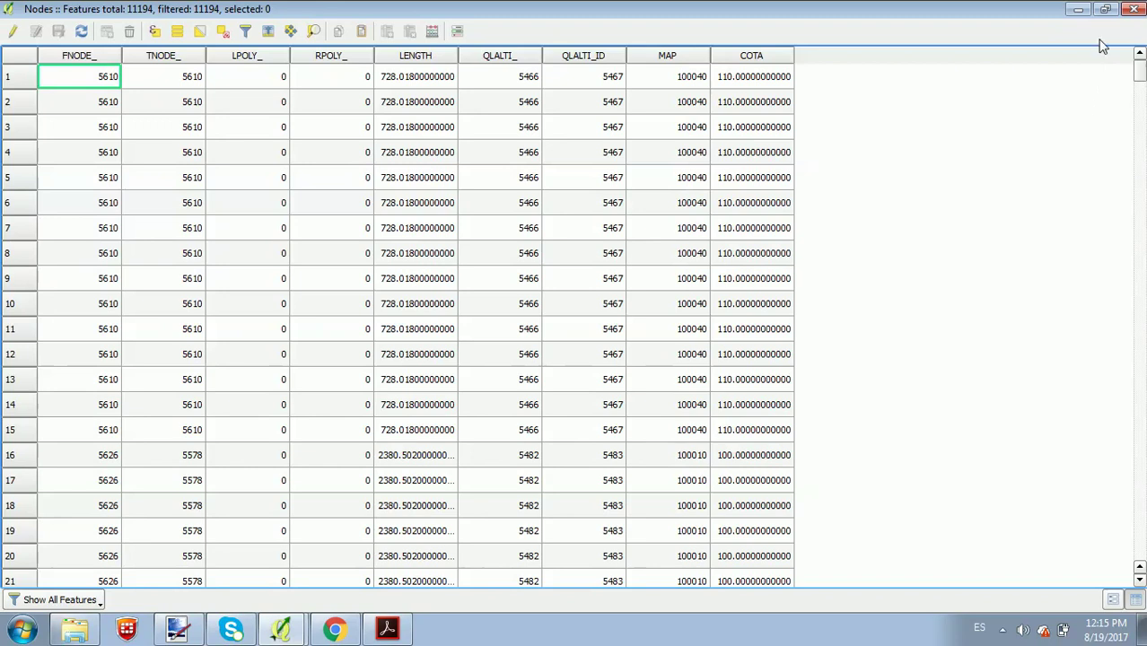
{"action": "left_click", "coordinate": [1134, 9]}
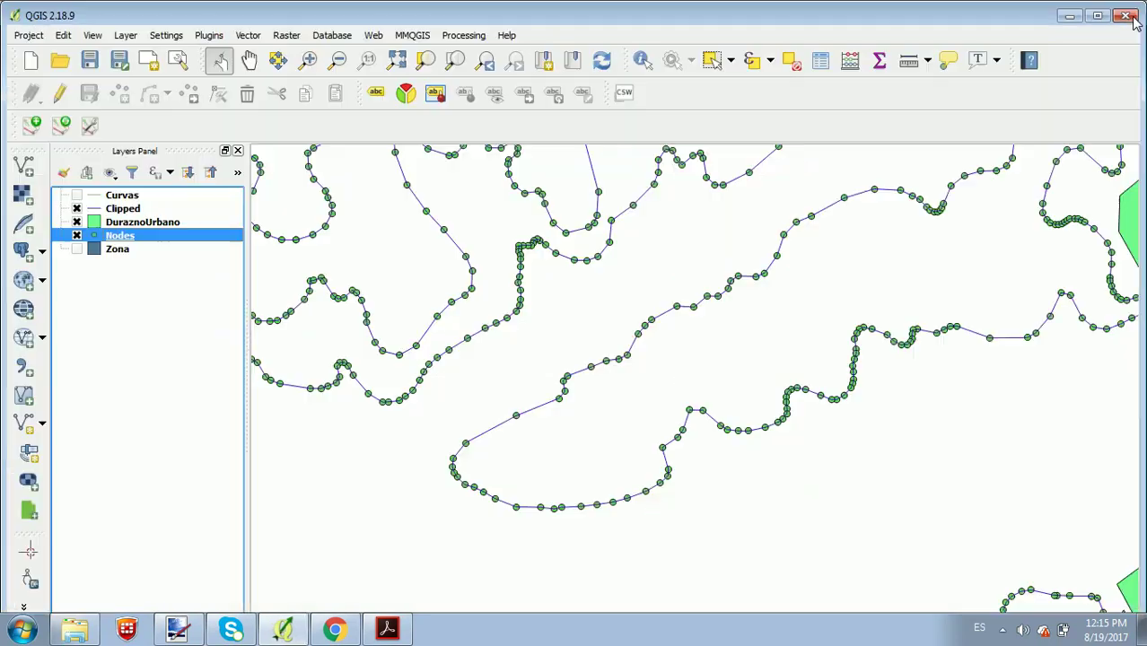
Hide the Clipped and DuraznoUrbano layers, leaving only the Nodes layer displayed
{"action": "left_click", "coordinate": [76, 208]}
{"action": "scroll", "coordinate": [603, 303], "scroll_direction": "up", "scroll_amount": 2}
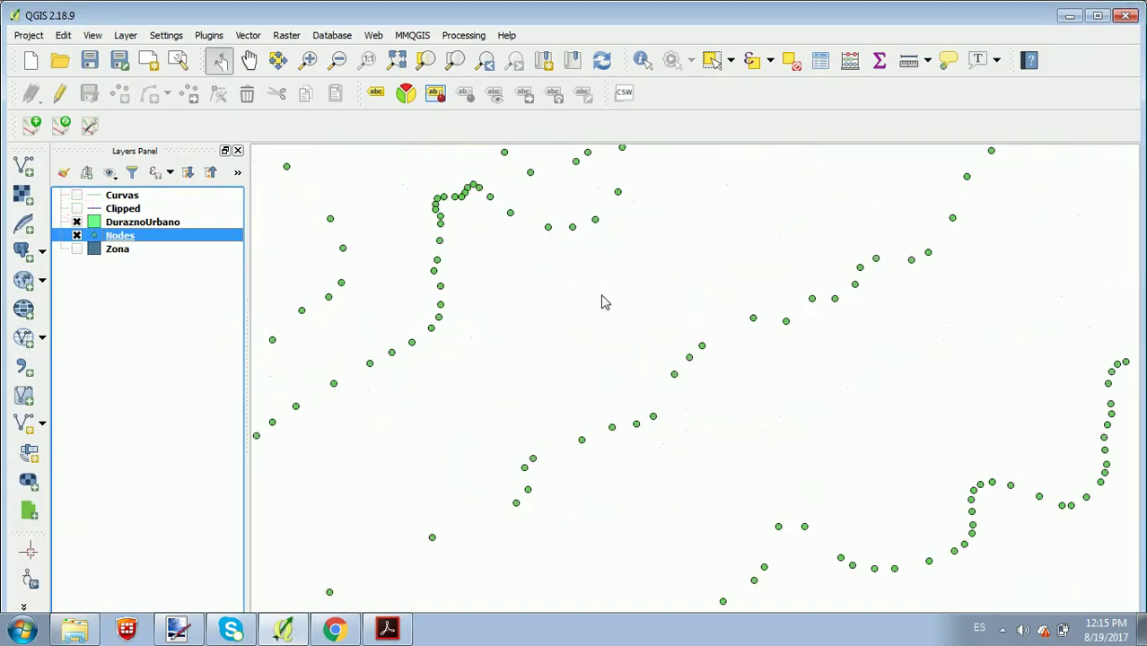
{"action": "scroll", "coordinate": [602, 303], "scroll_direction": "down", "scroll_amount": 3}
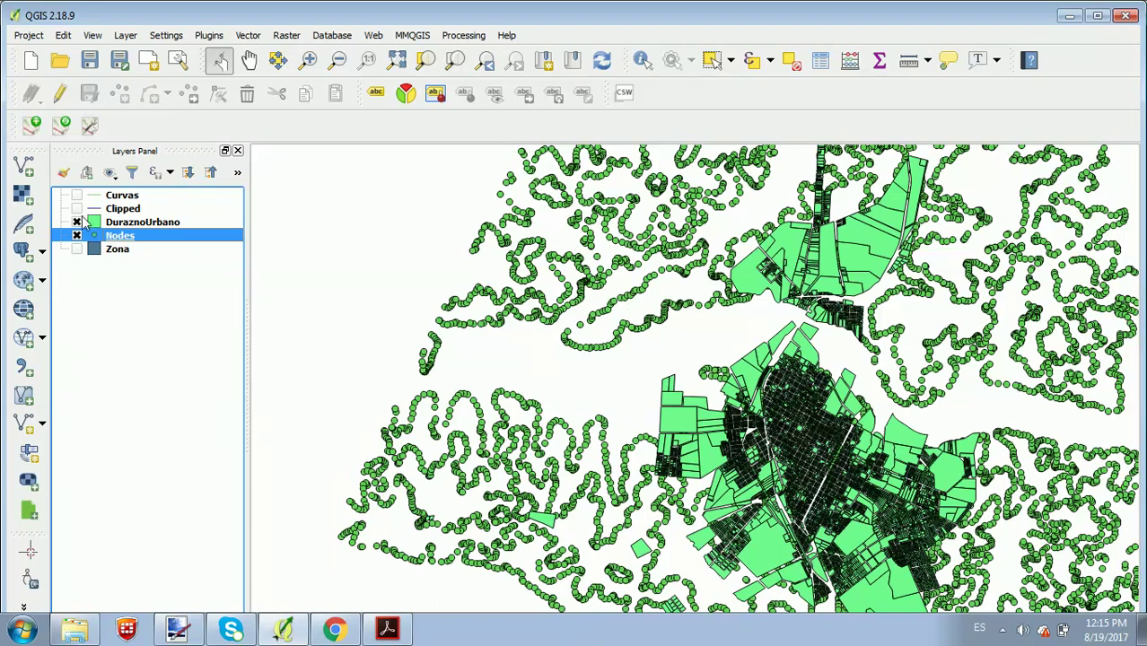
{"action": "left_click", "coordinate": [76, 221]}
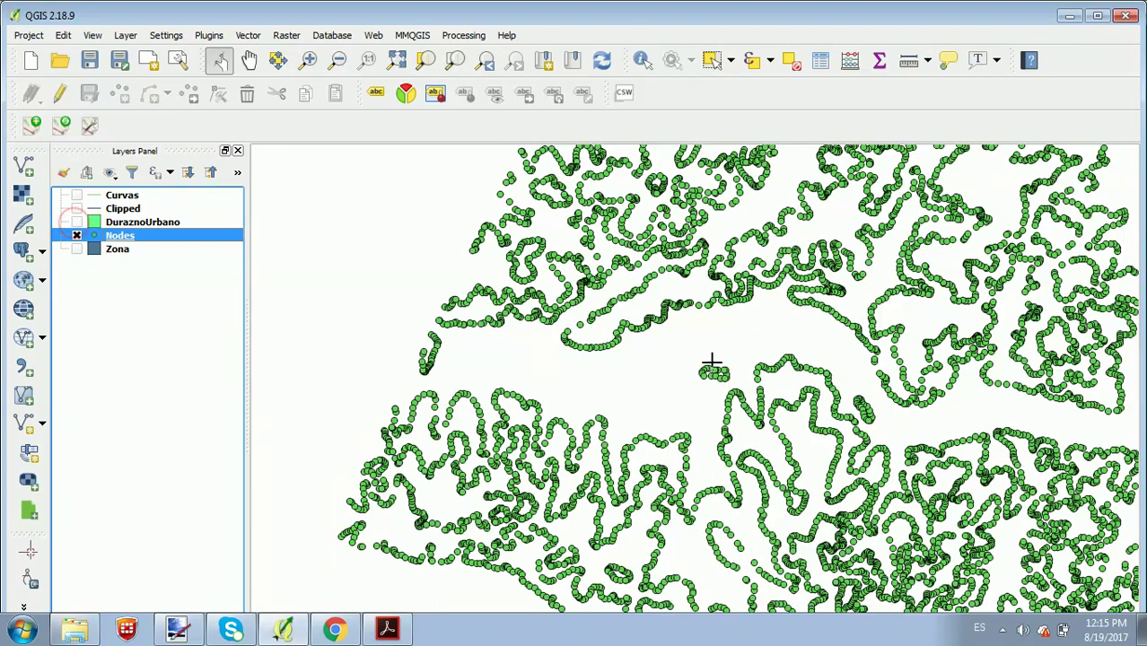
{"action": "scroll", "coordinate": [717, 367], "scroll_direction": "down", "scroll_amount": 2}
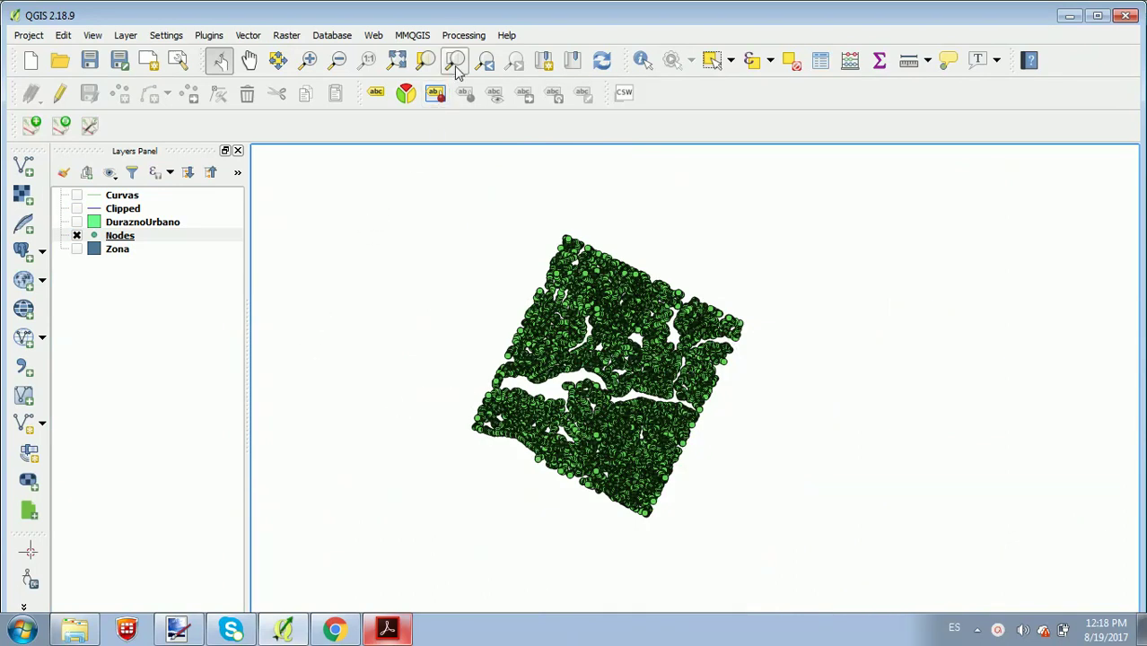
Find SAGA's Multilevel b-spline interpolation algorithm among the processing algorithms and open it for the Nodes layer
{"action": "left_click", "coordinate": [463, 36]}
{"action": "left_click", "coordinate": [475, 52]}
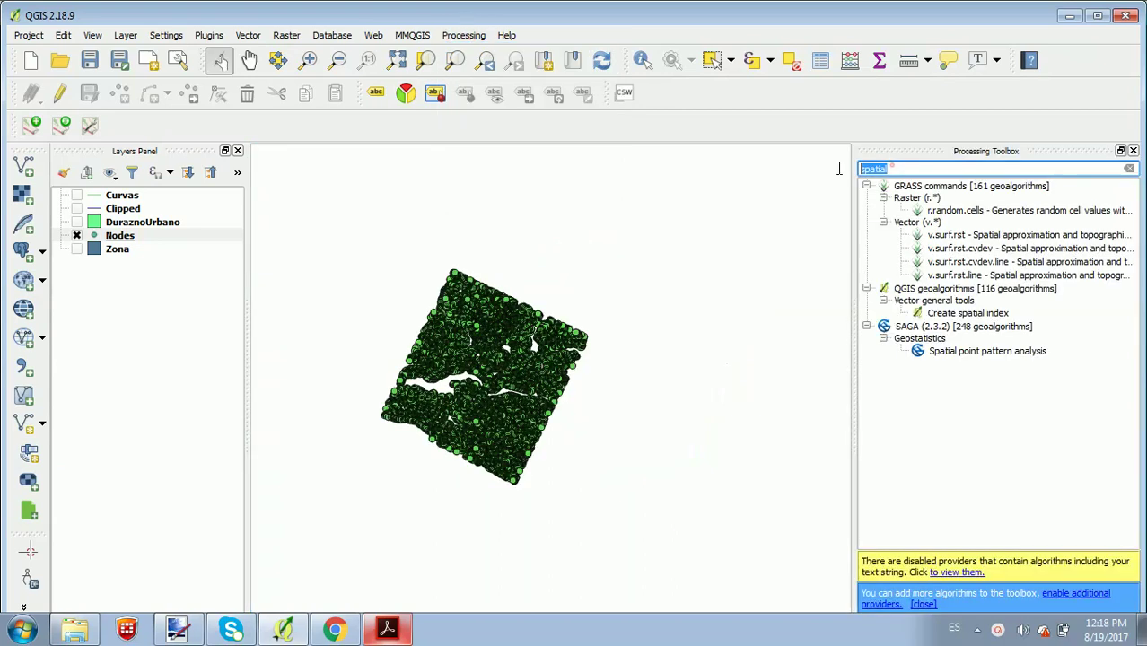
{"action": "type", "text": "Multilevel b-spline interpolation"}
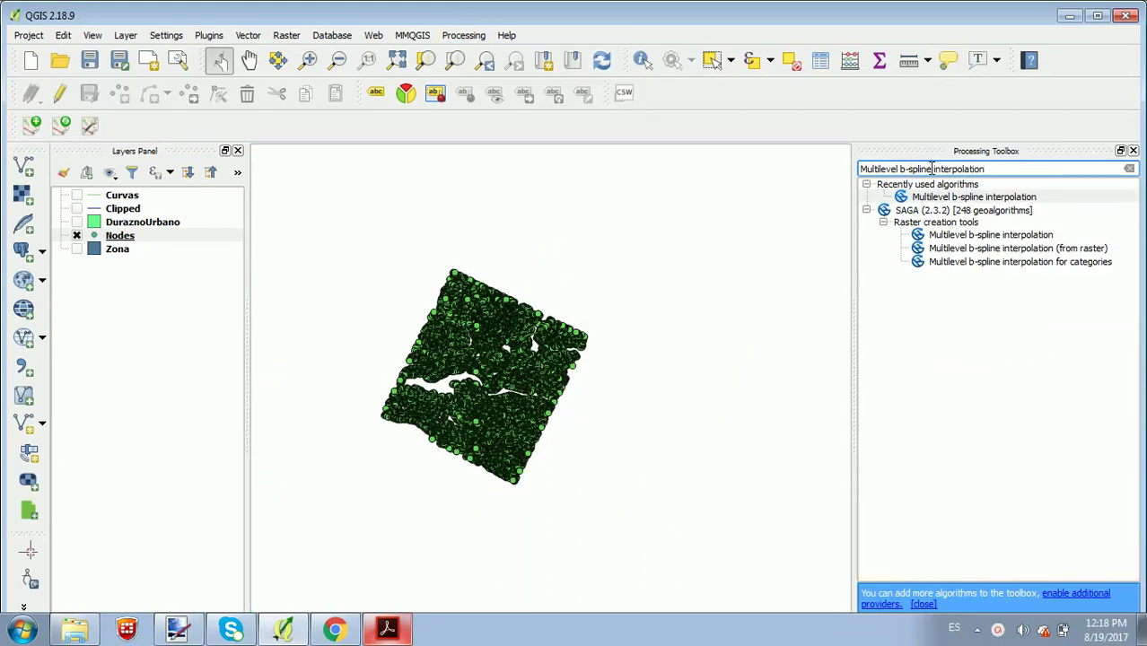
{"action": "left_click", "coordinate": [953, 237]}
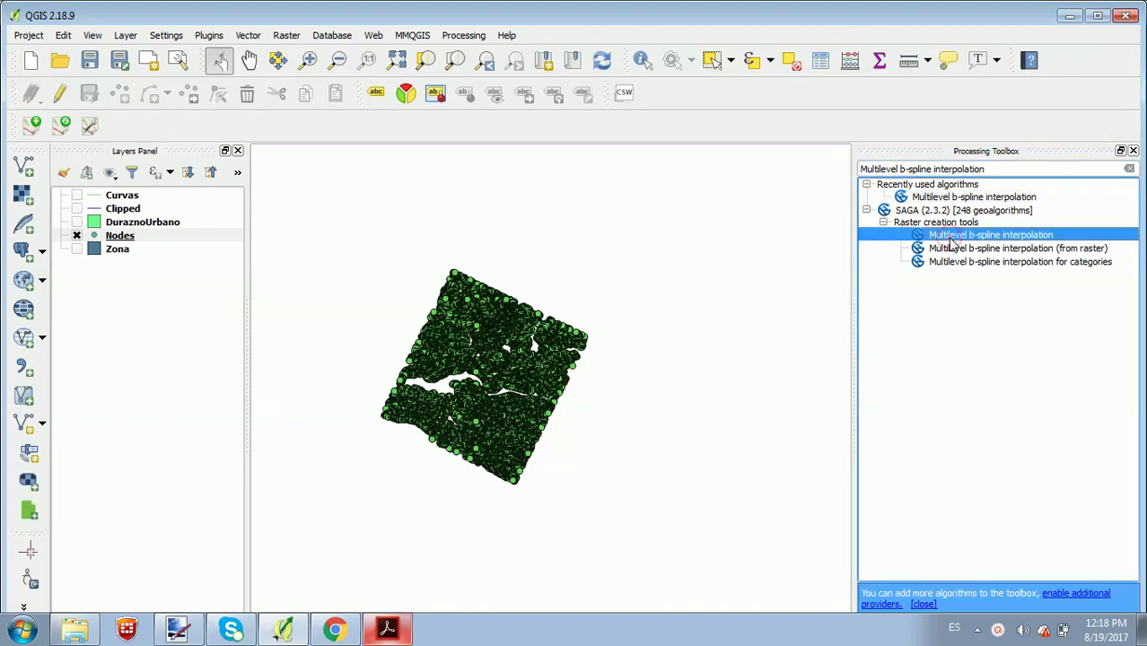
{"action": "double_click", "coordinate": [951, 238]}
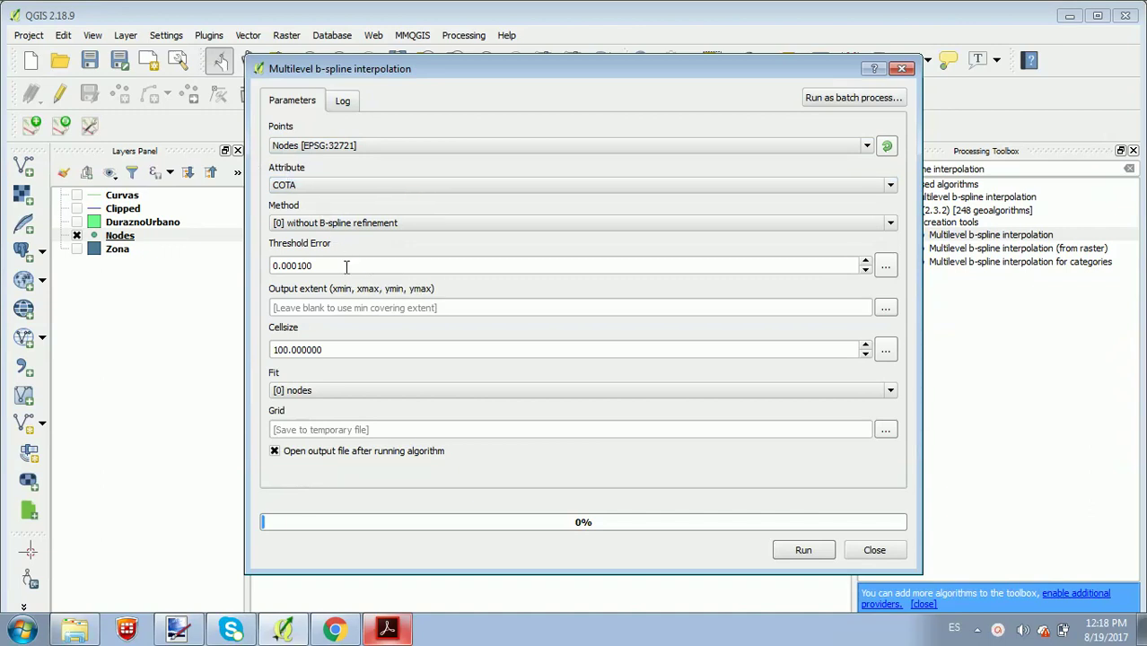
Interpolate a grid from the COTA values of the Nodes layer with a cell size of 2.5
{"action": "left_click", "coordinate": [334, 348]}
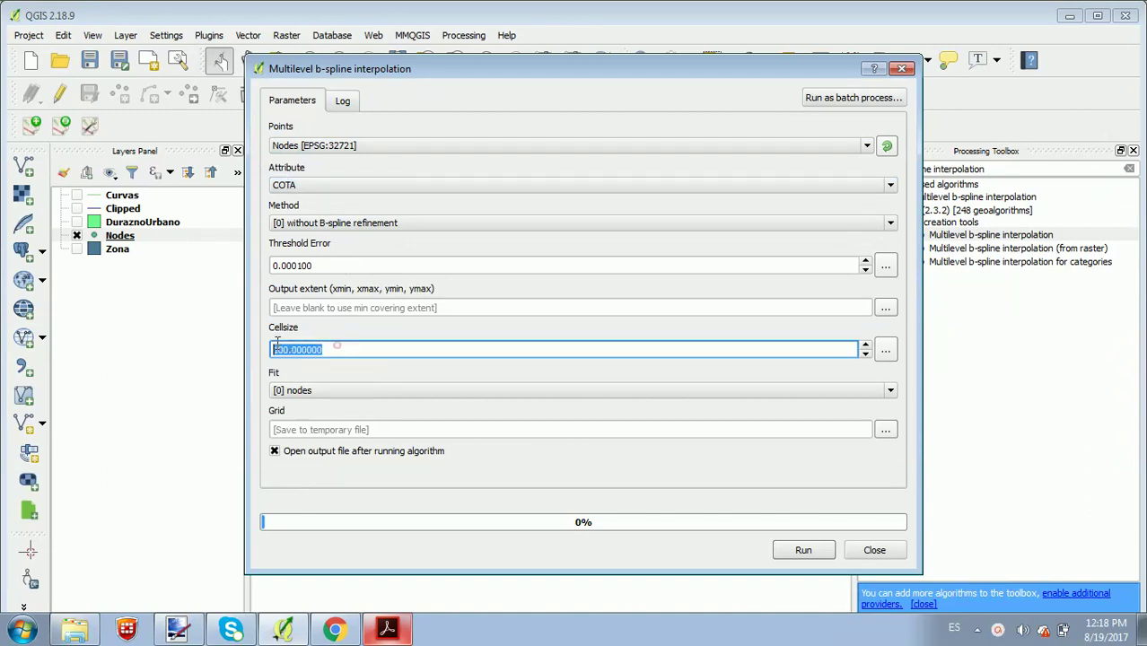
{"action": "type", "text": "2.5"}
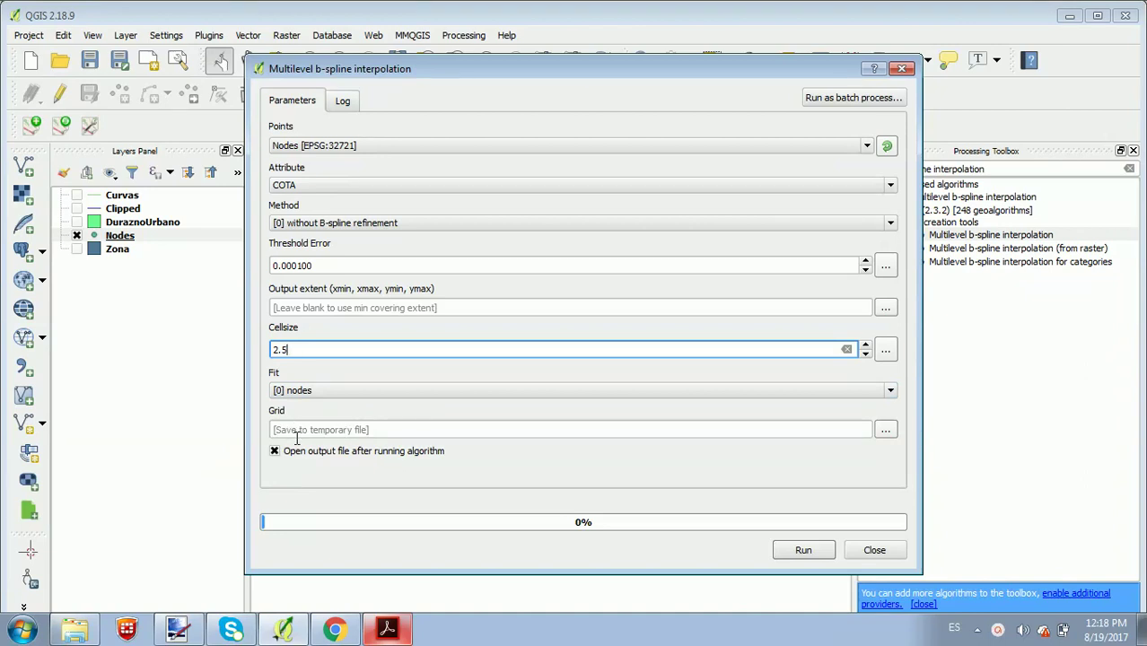
{"action": "left_click", "coordinate": [801, 551]}
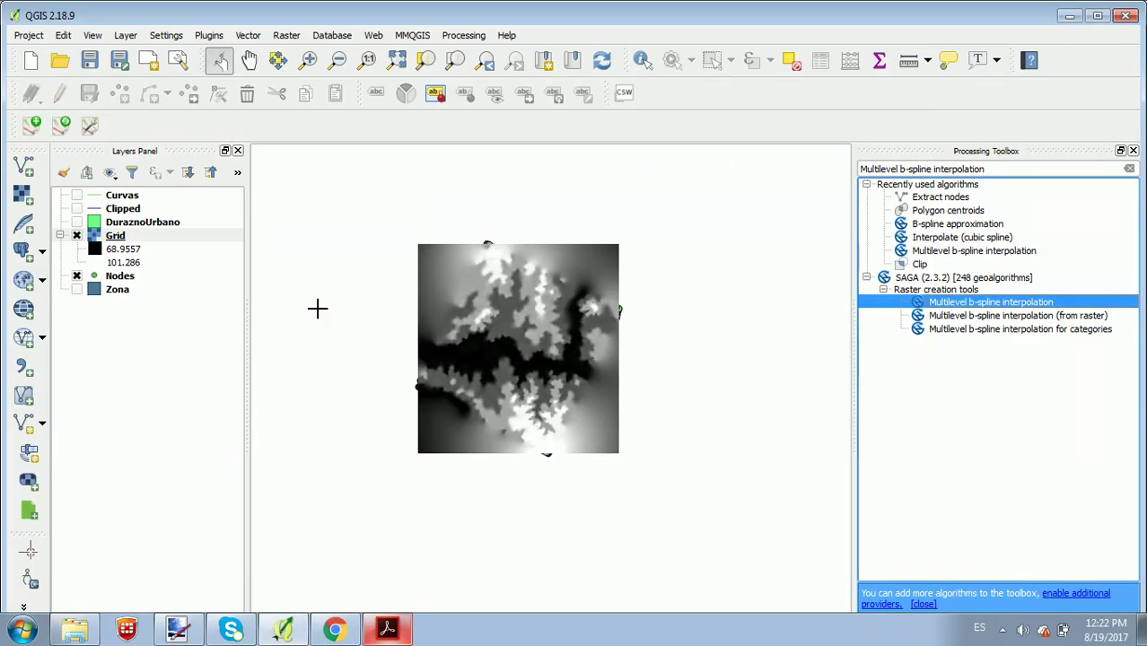
Set up a GeoTIFF export of the Grid layer with output file rasMDT in the Entrega 01 (Final) folder
{"action": "left_click", "coordinate": [116, 238]}
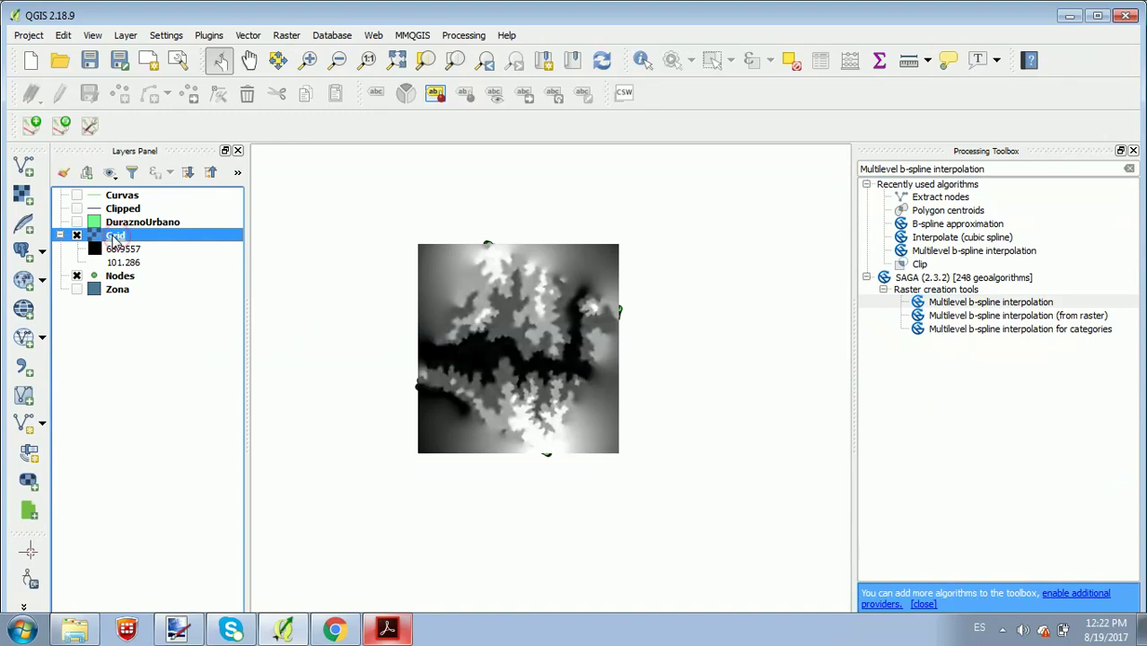
{"action": "right_click", "coordinate": [115, 238]}
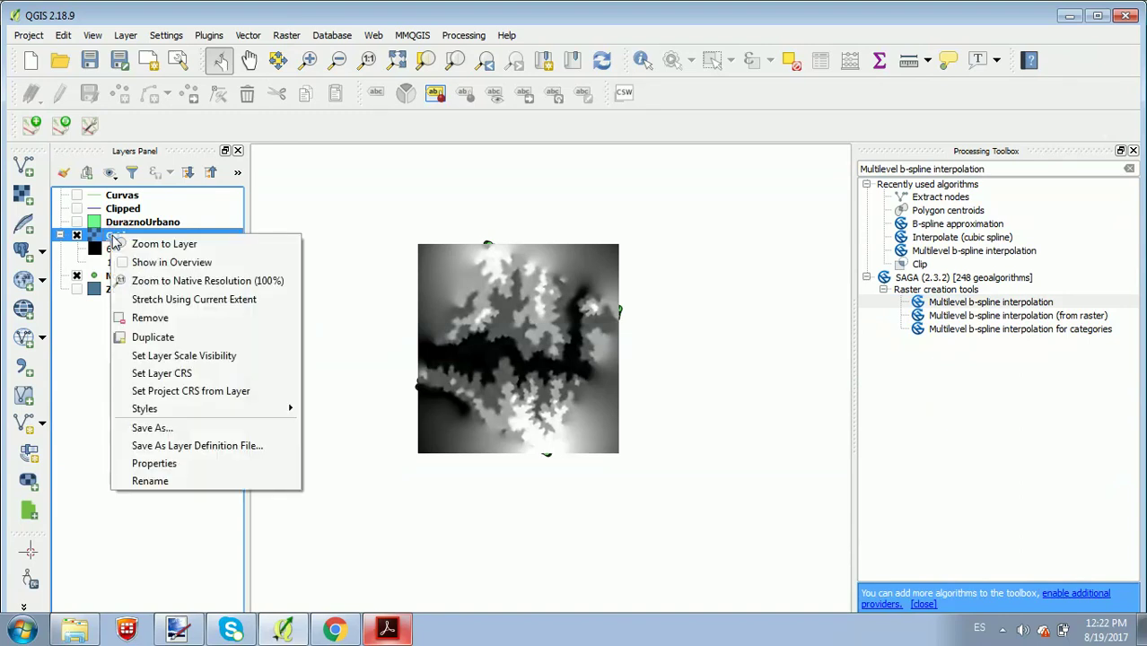
{"action": "left_click", "coordinate": [177, 434]}
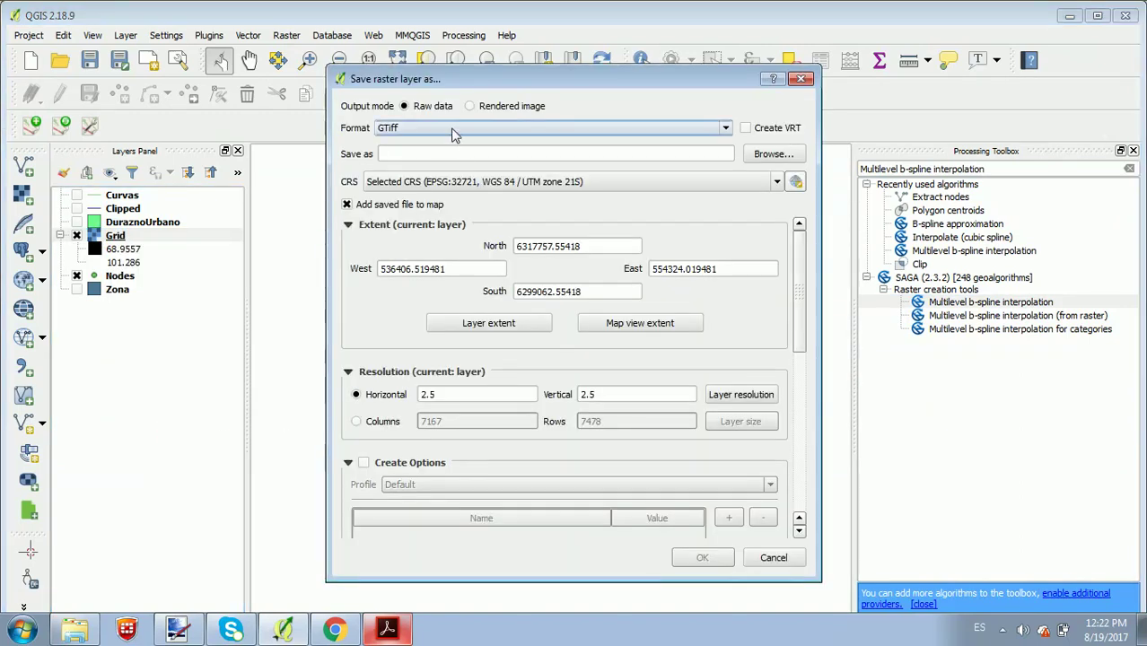
{"action": "left_click", "coordinate": [745, 152]}
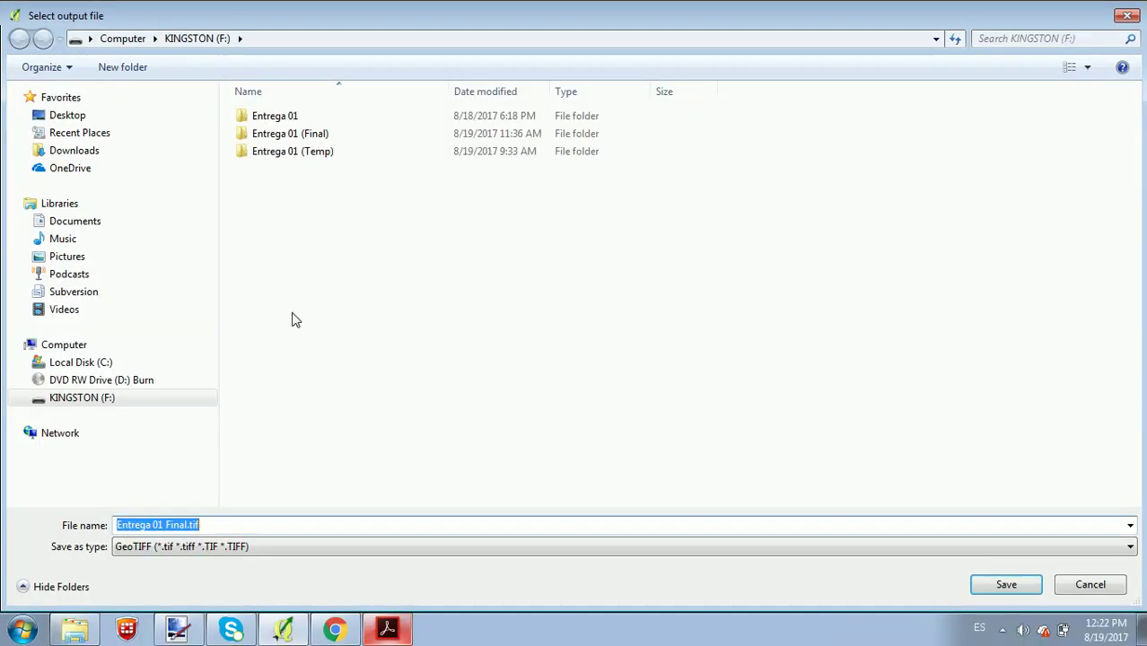
{"action": "double_click", "coordinate": [294, 139]}
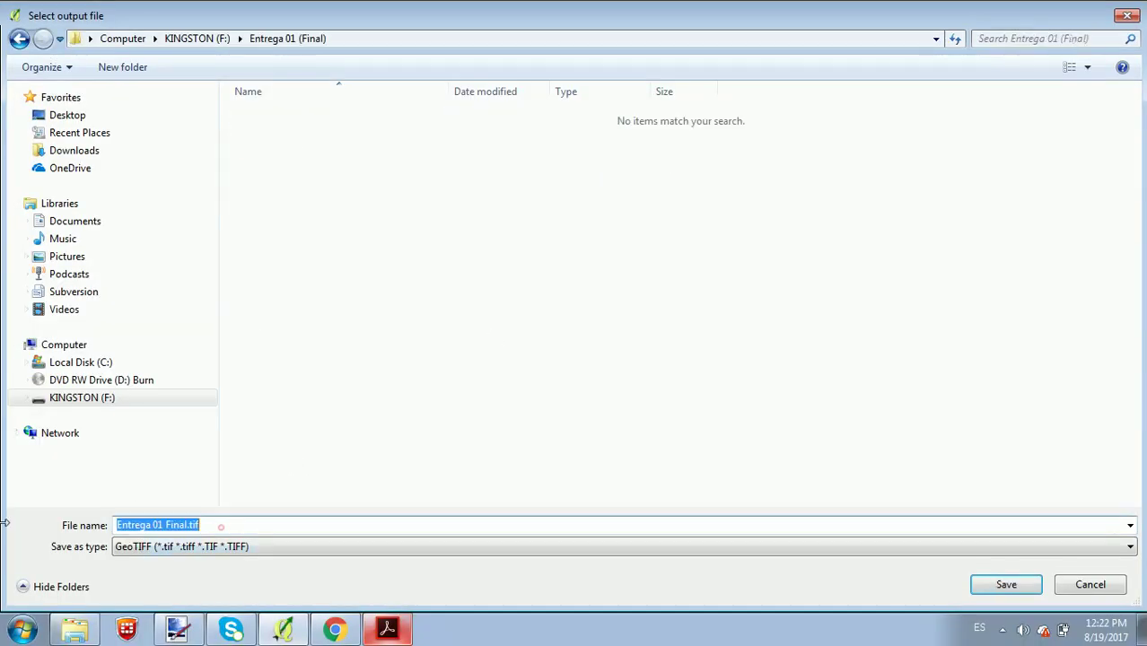
{"action": "type", "text": "ras"}
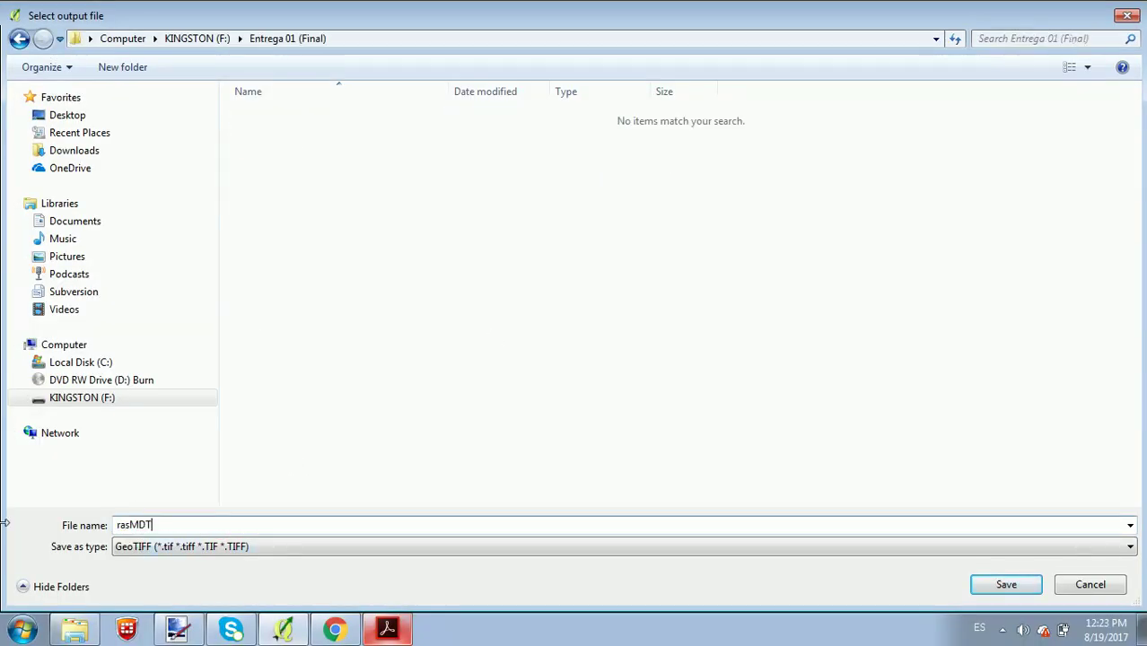
{"action": "type", "text": "MDT"}
{"action": "left_click", "coordinate": [1030, 587]}
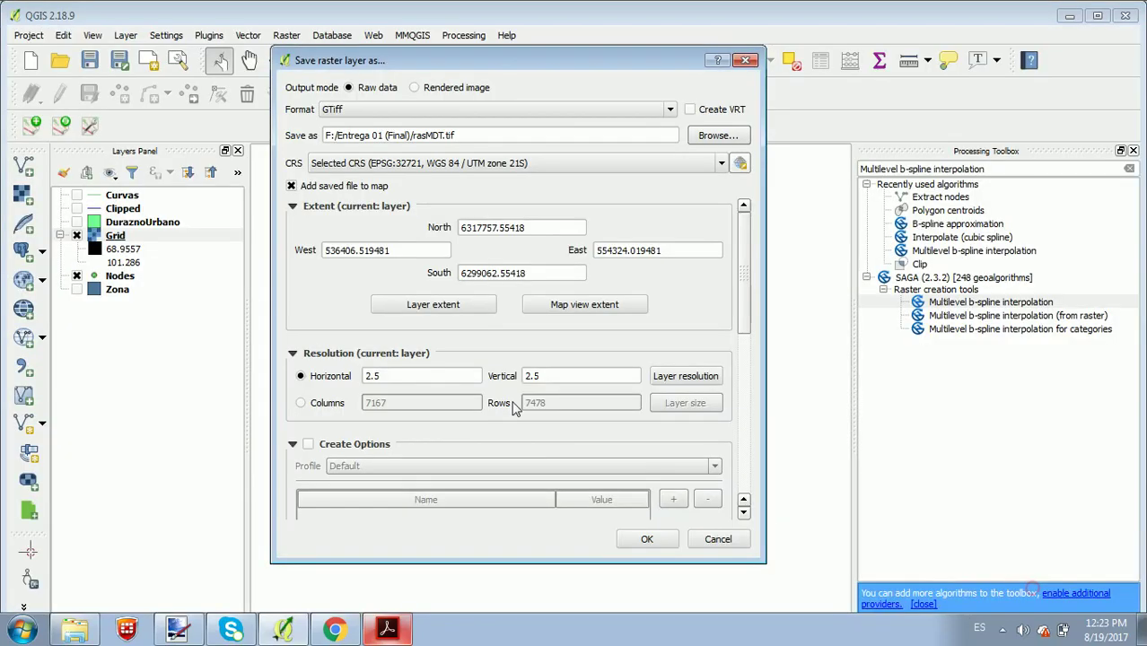
Check the horizontal and vertical resolution and the remaining export options, and save the raster
{"action": "double_click", "coordinate": [381, 375]}
{"action": "double_click", "coordinate": [538, 375]}
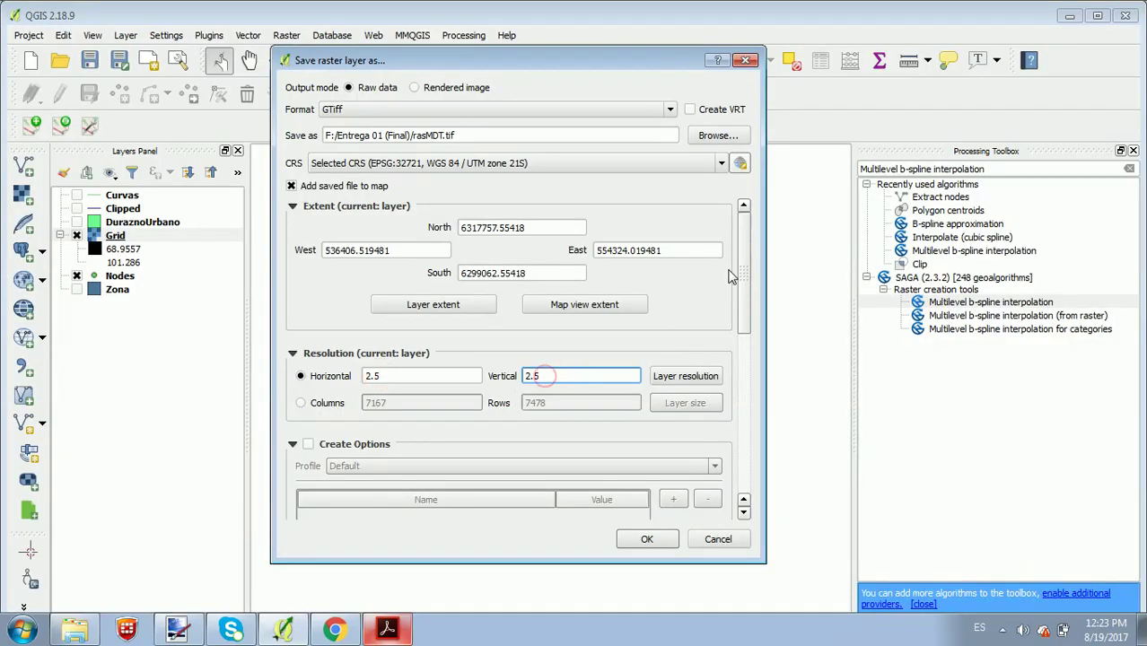
{"action": "left_click_drag", "start_coordinate": [744, 262], "coordinate": [750, 426]}
{"action": "scroll", "coordinate": [750, 270], "scroll_direction": "up", "scroll_amount": 1}
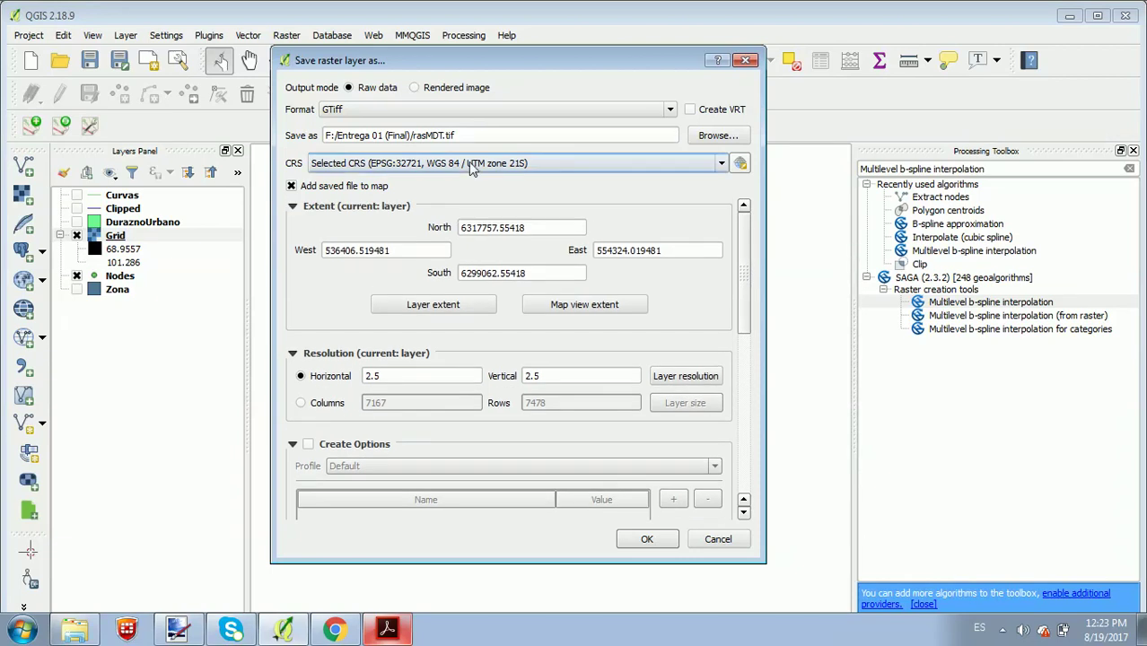
{"action": "left_click", "coordinate": [645, 540]}
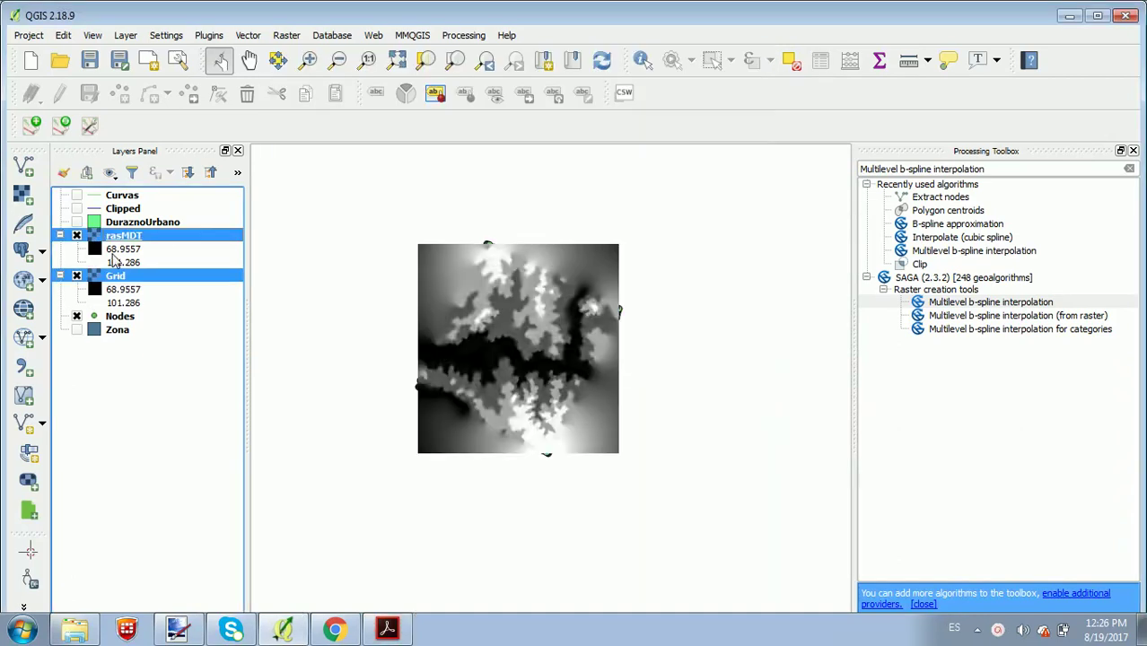
Remove the temporary Grid layer from the project
{"action": "left_click", "coordinate": [122, 236]}
{"action": "left_click", "coordinate": [118, 277]}
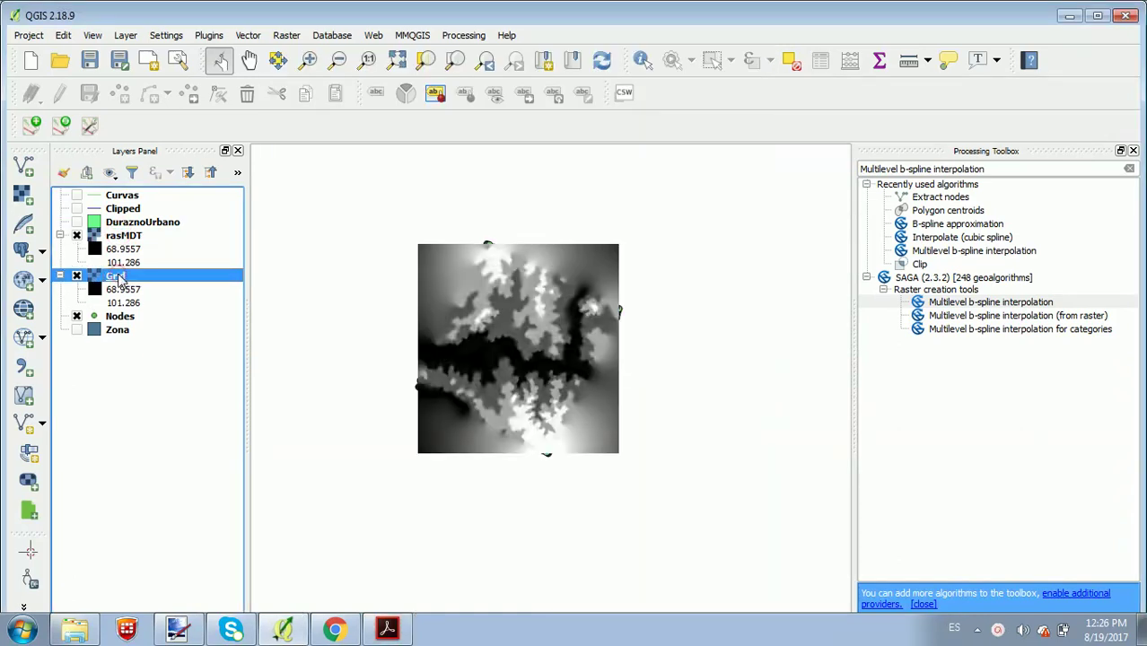
{"action": "right_click", "coordinate": [118, 277]}
{"action": "left_click", "coordinate": [163, 358]}
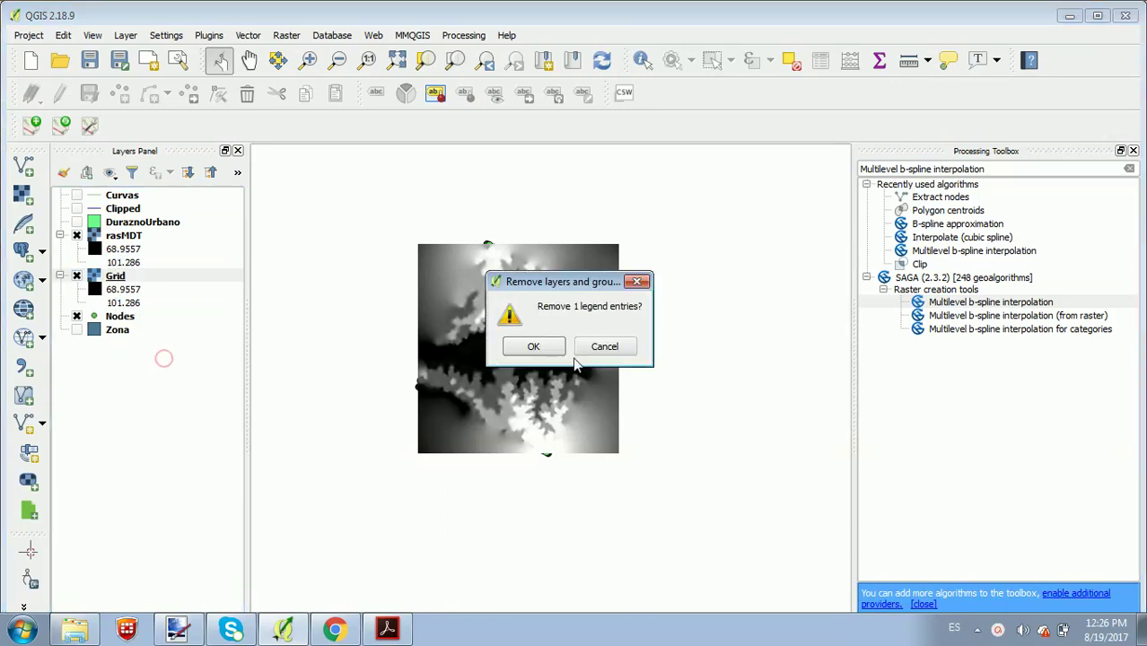
{"action": "left_click", "coordinate": [535, 347]}
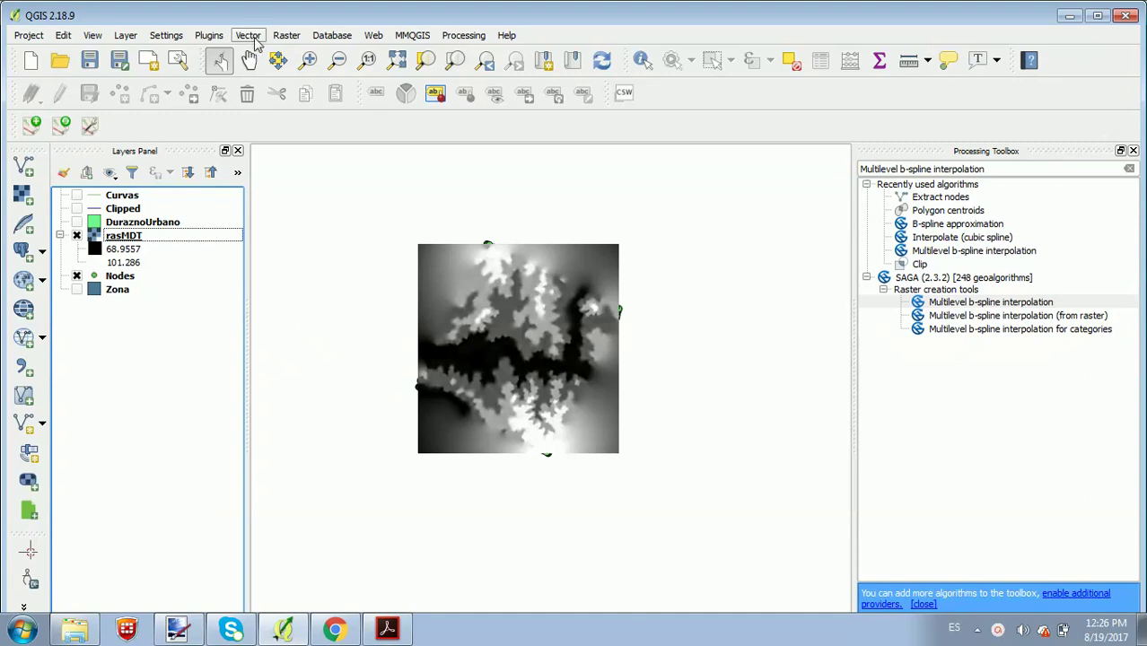
Start the raster Clipper on rasMDT and set its output file to rsaMDTFinal in the Entrega 01 (Final) folder
{"action": "left_click", "coordinate": [287, 36]}
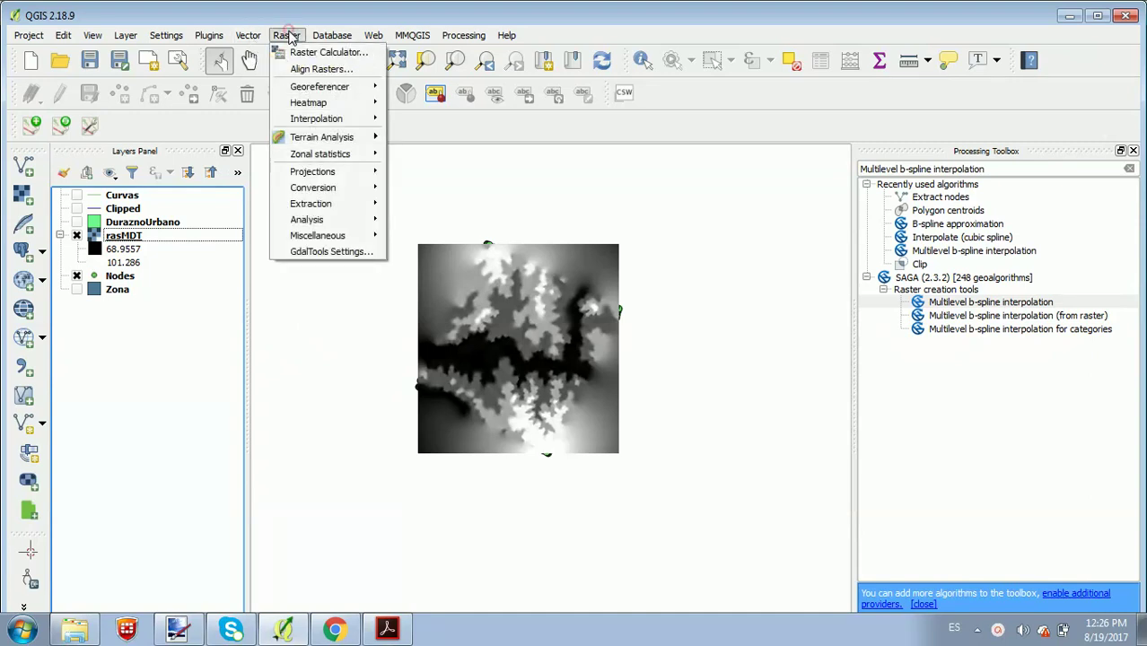
{"action": "mouse_move", "coordinate": [323, 204]}
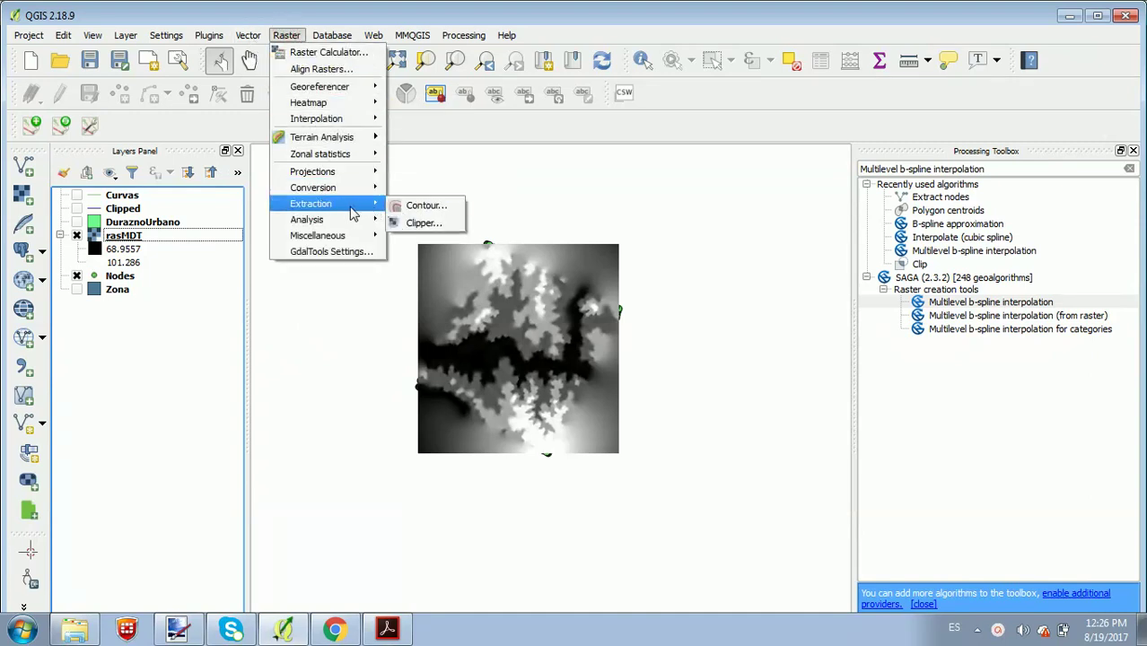
{"action": "left_click", "coordinate": [420, 226]}
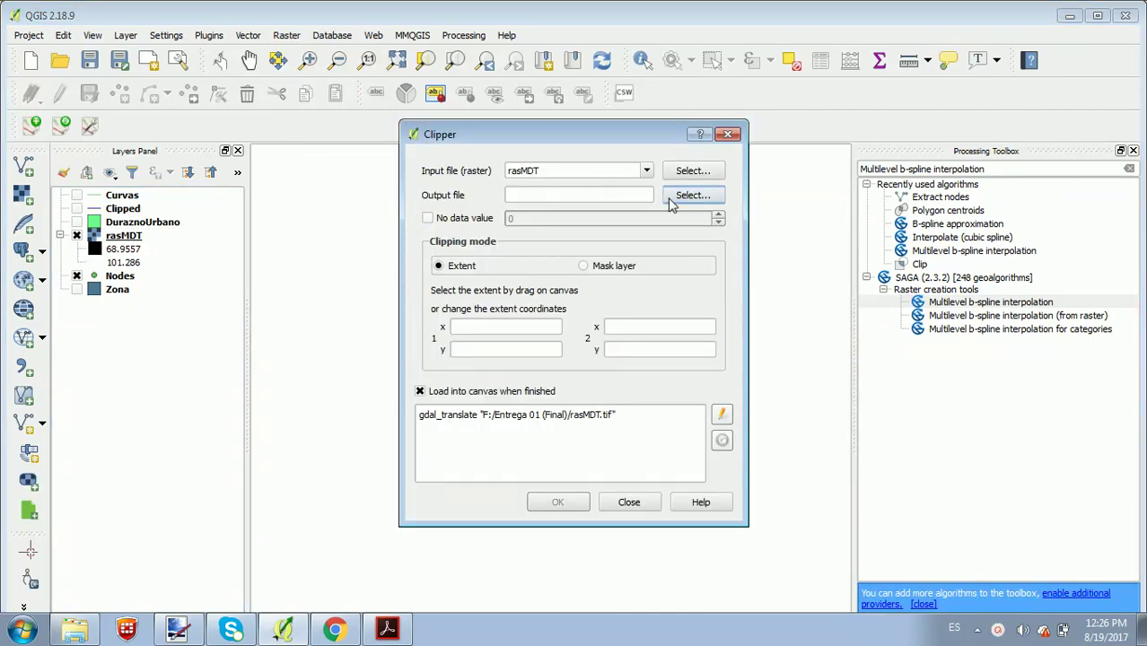
{"action": "left_click", "coordinate": [669, 195]}
{"action": "left_click", "coordinate": [231, 524]}
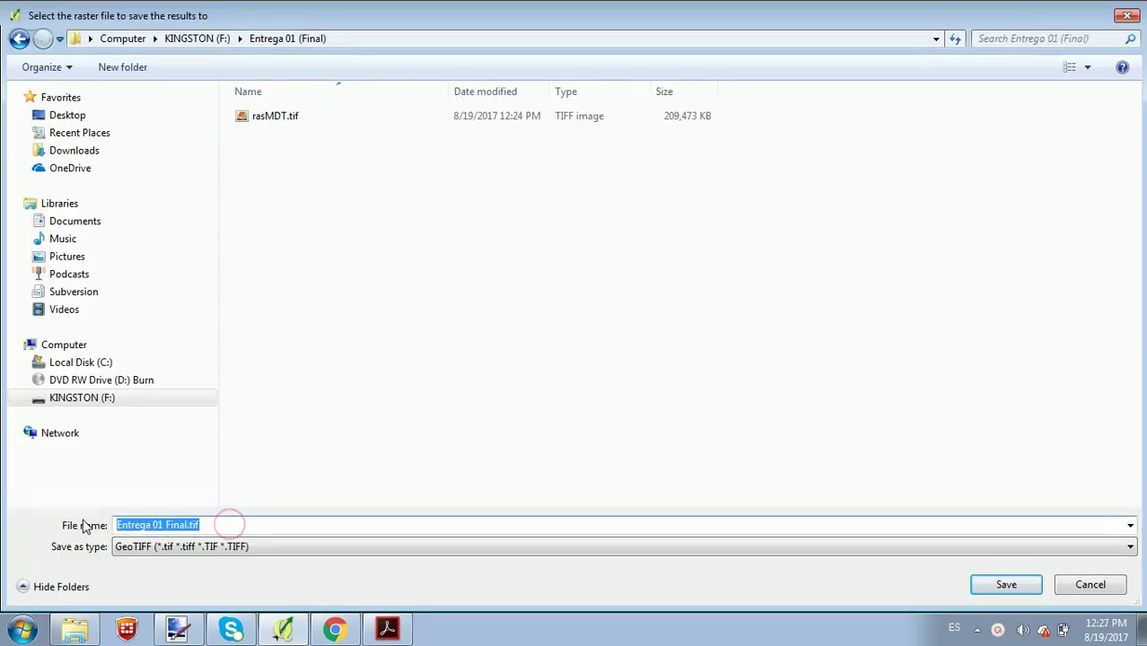
{"action": "type", "text": "rsaMDTFinal"}
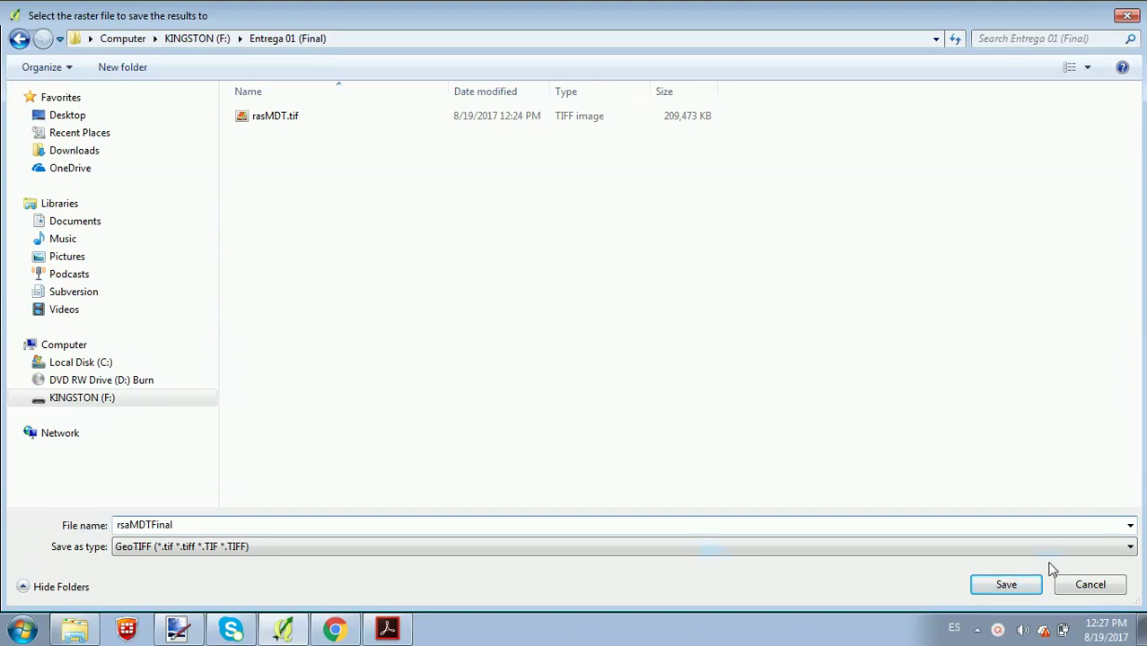
{"action": "left_click", "coordinate": [1024, 583]}
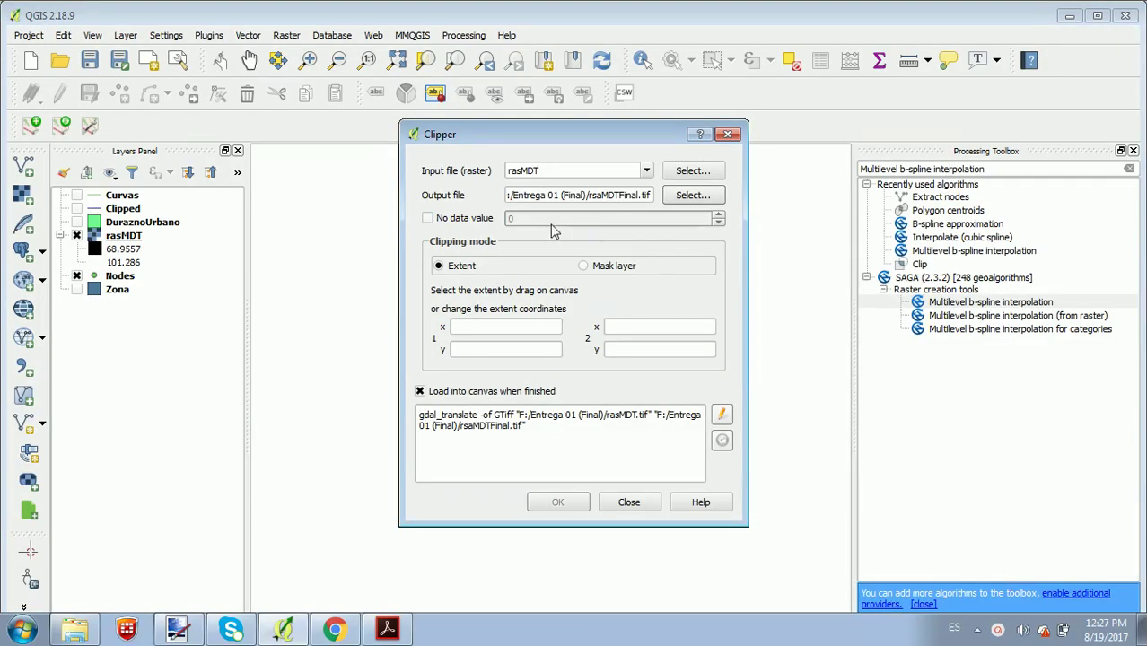
Clip the rasMDT raster using Zona as the mask layer, keeping the input raster's resolution
{"action": "left_click", "coordinate": [584, 267]}
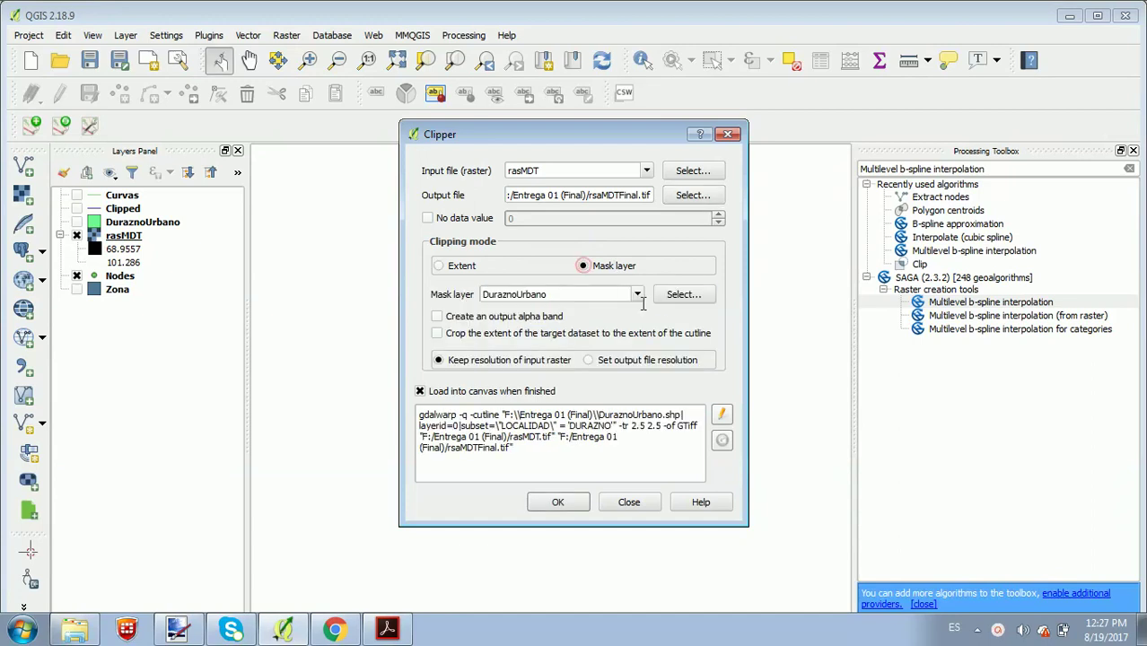
{"action": "left_click", "coordinate": [637, 295]}
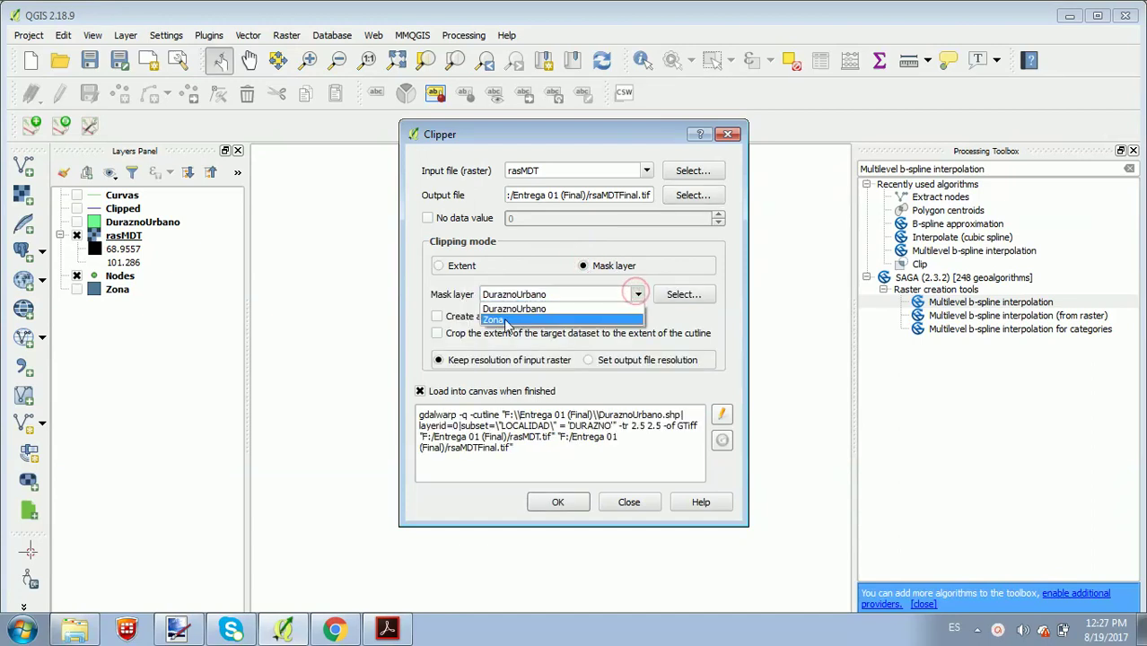
{"action": "left_click", "coordinate": [592, 319]}
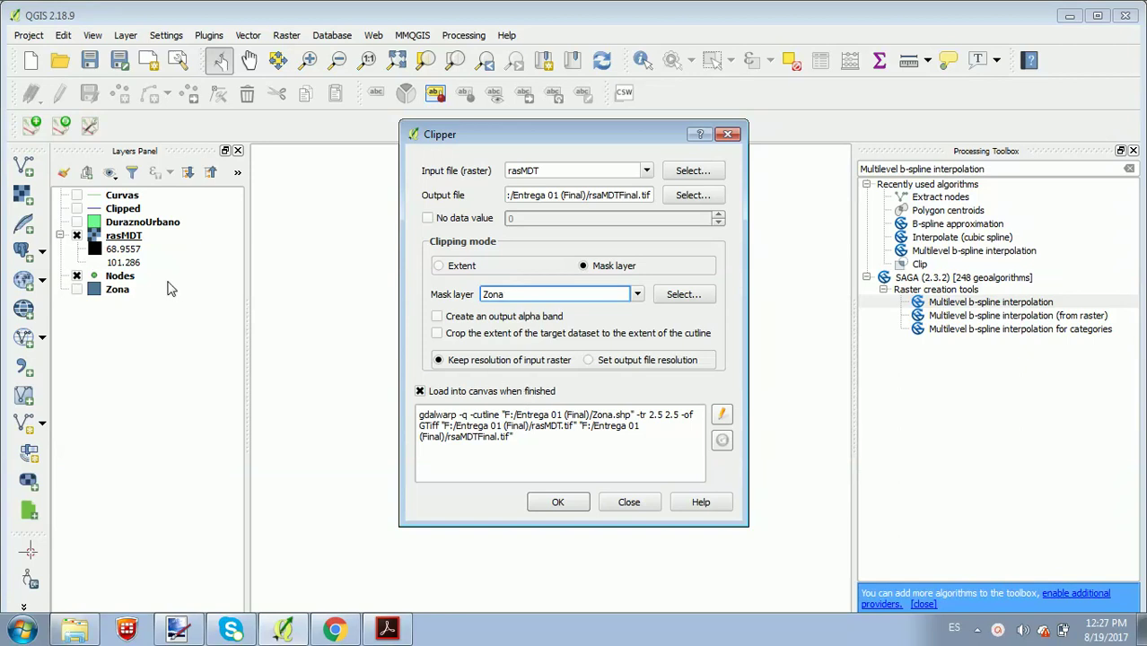
{"action": "left_click", "coordinate": [556, 506]}
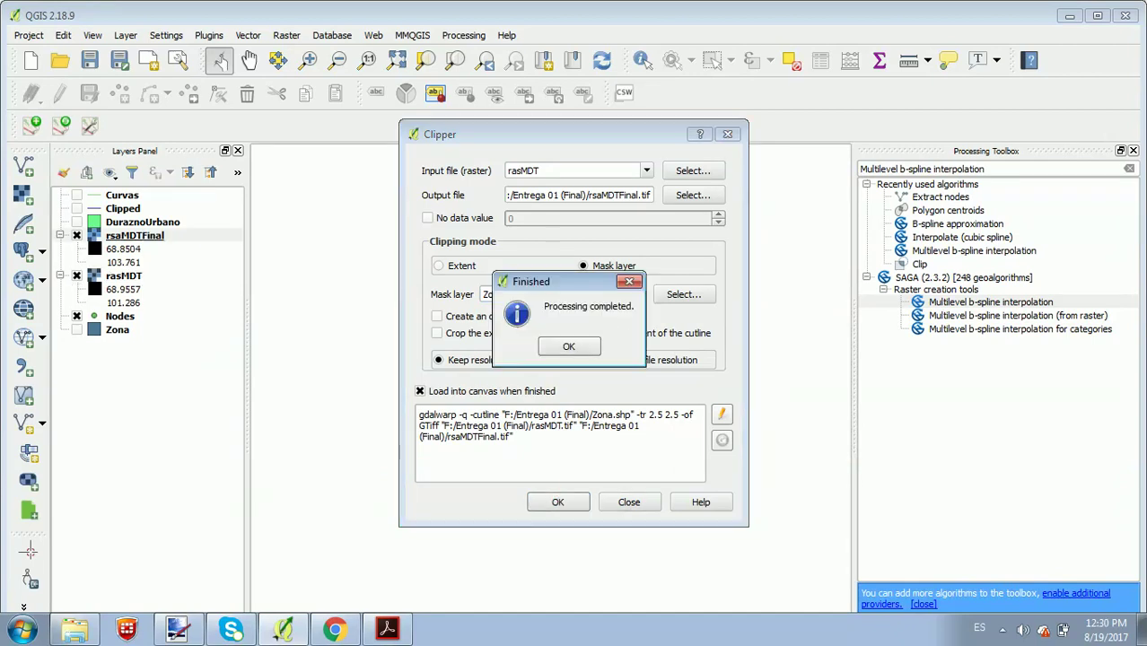
{"action": "left_click", "coordinate": [558, 353]}
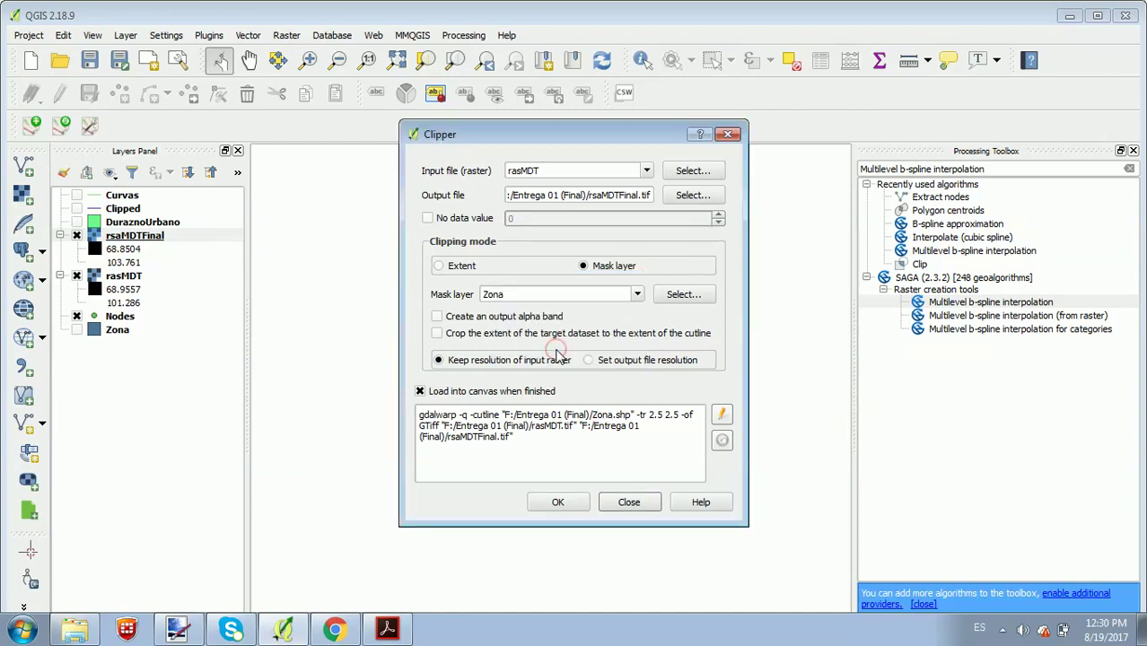
{"action": "left_click", "coordinate": [629, 504]}
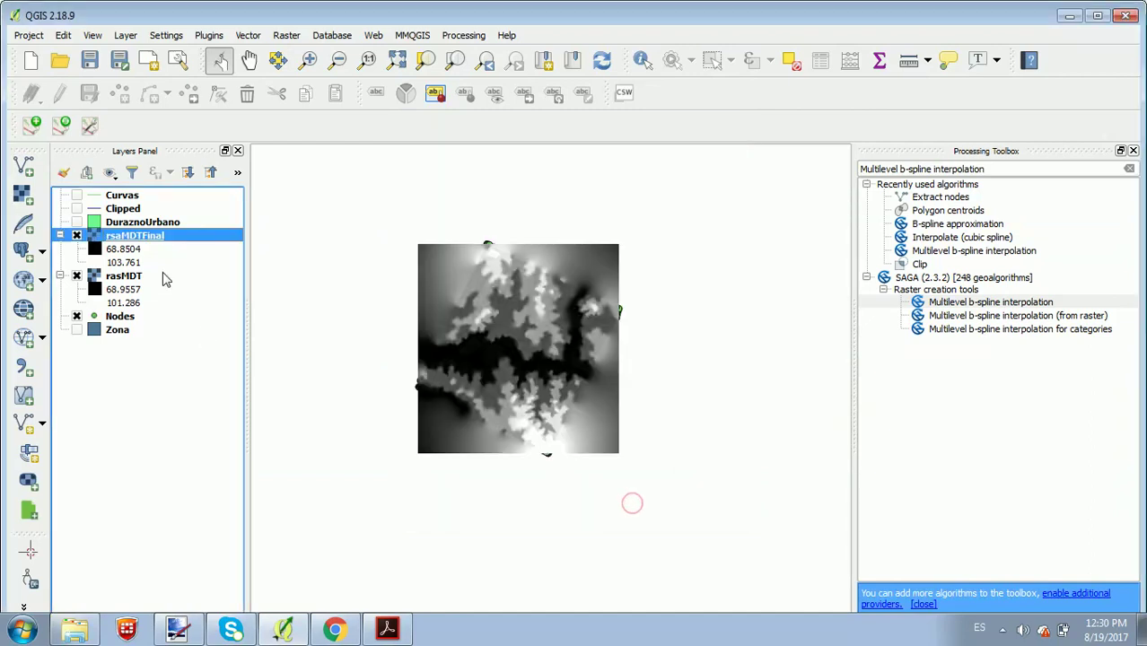
Hide the rasMDT and rsaMDTFinal rasters and display the Zona polygon together with the nodes
{"action": "left_click", "coordinate": [76, 277]}
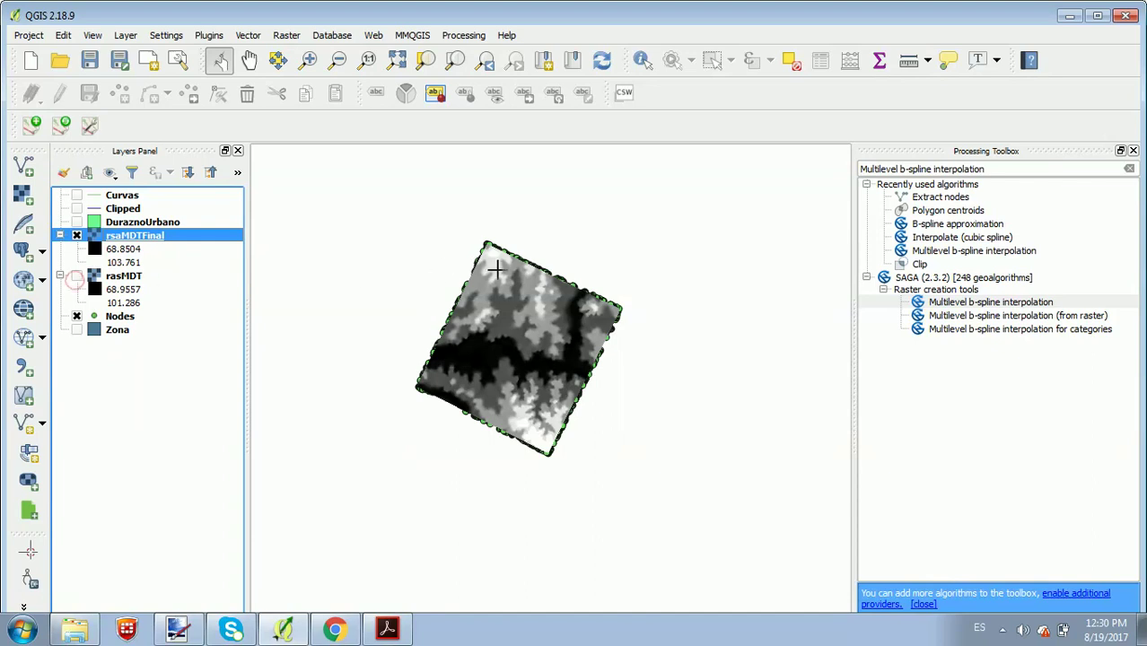
{"action": "left_click", "coordinate": [76, 235]}
{"action": "double_click", "coordinate": [82, 237]}
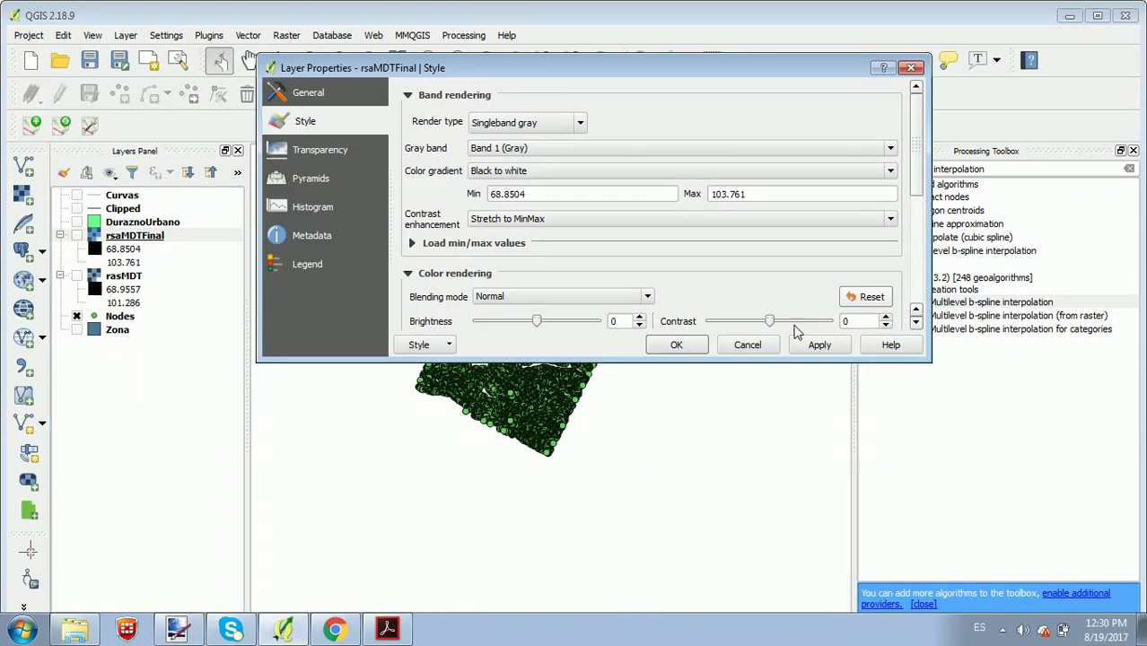
{"action": "left_click", "coordinate": [758, 341]}
{"action": "left_click", "coordinate": [76, 330]}
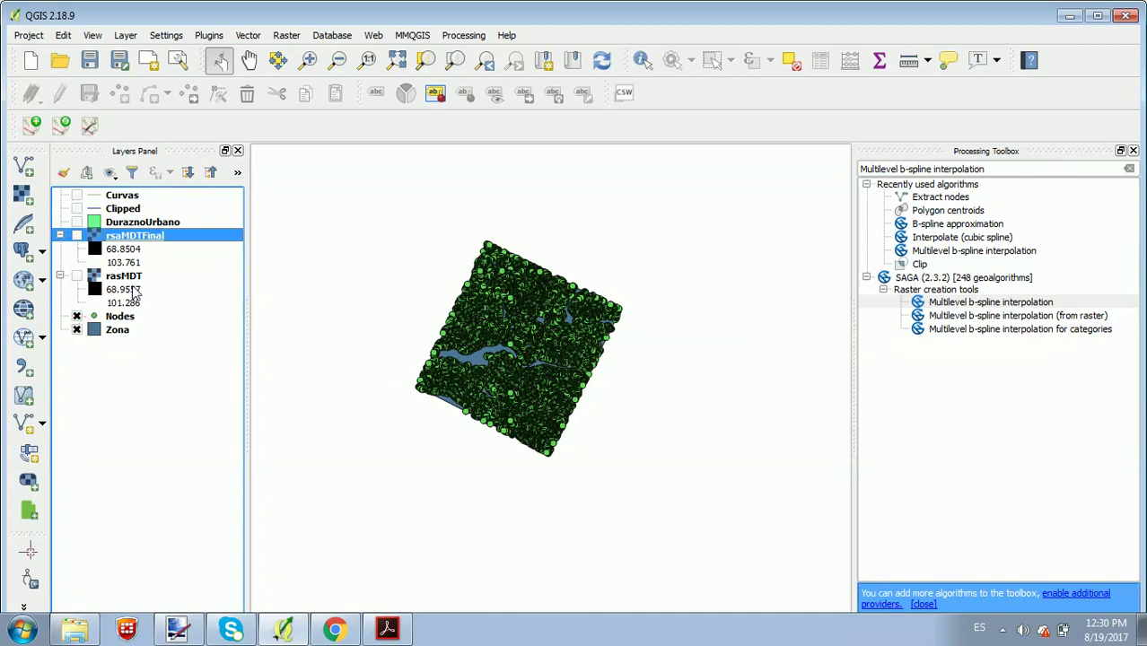
Hide the nodes and toggle the rsaMDTFinal raster over the Zona polygon to compare their extents
{"action": "left_click", "coordinate": [76, 317]}
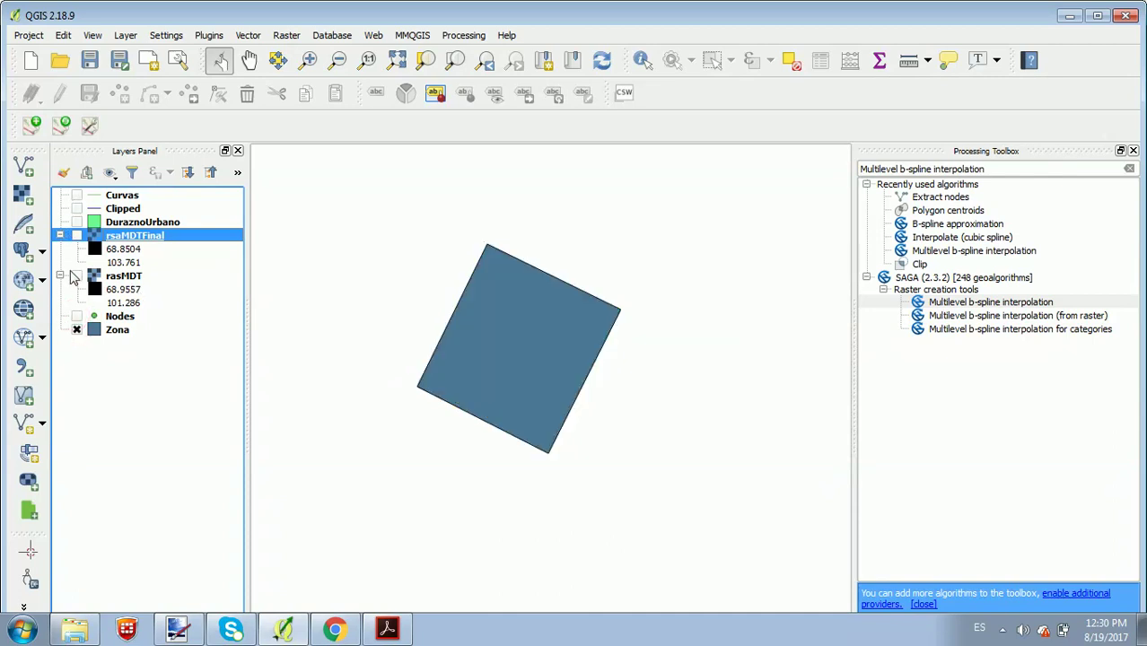
{"action": "left_click", "coordinate": [77, 236]}
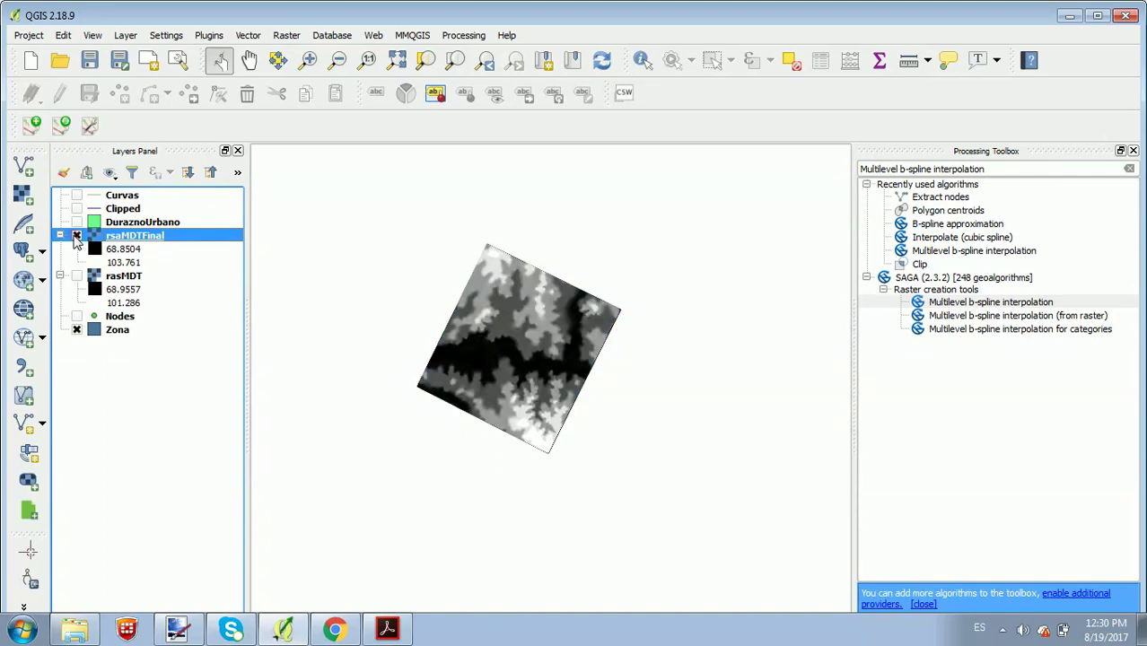
{"action": "double_click", "coordinate": [76, 237]}
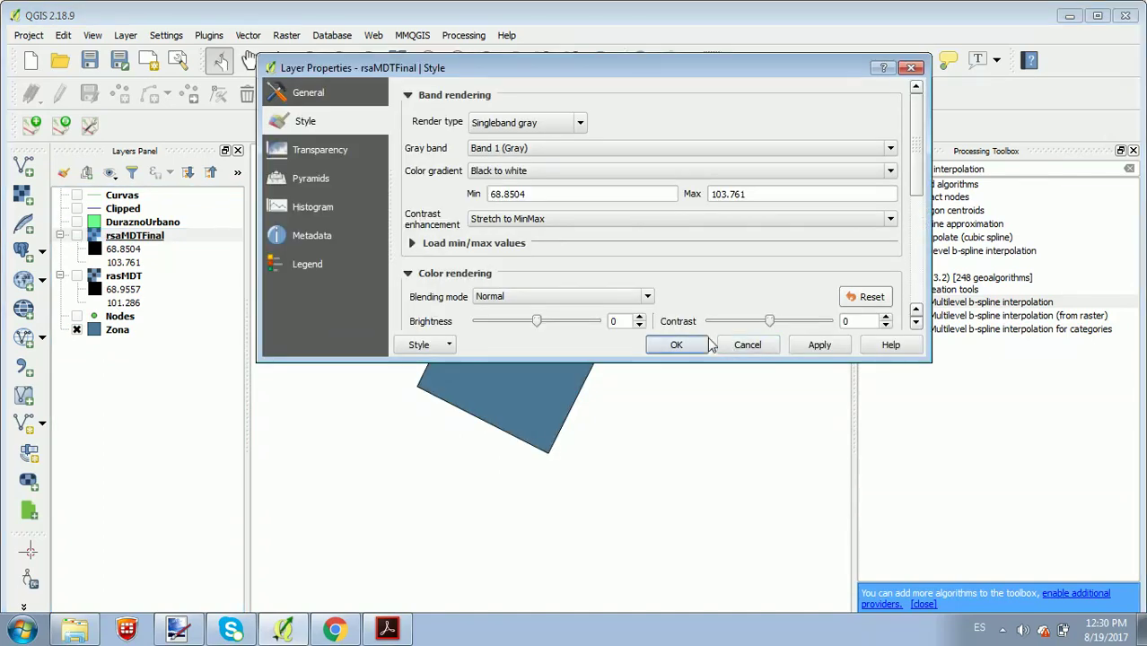
{"action": "left_click", "coordinate": [758, 343]}
{"action": "left_click", "coordinate": [76, 235]}
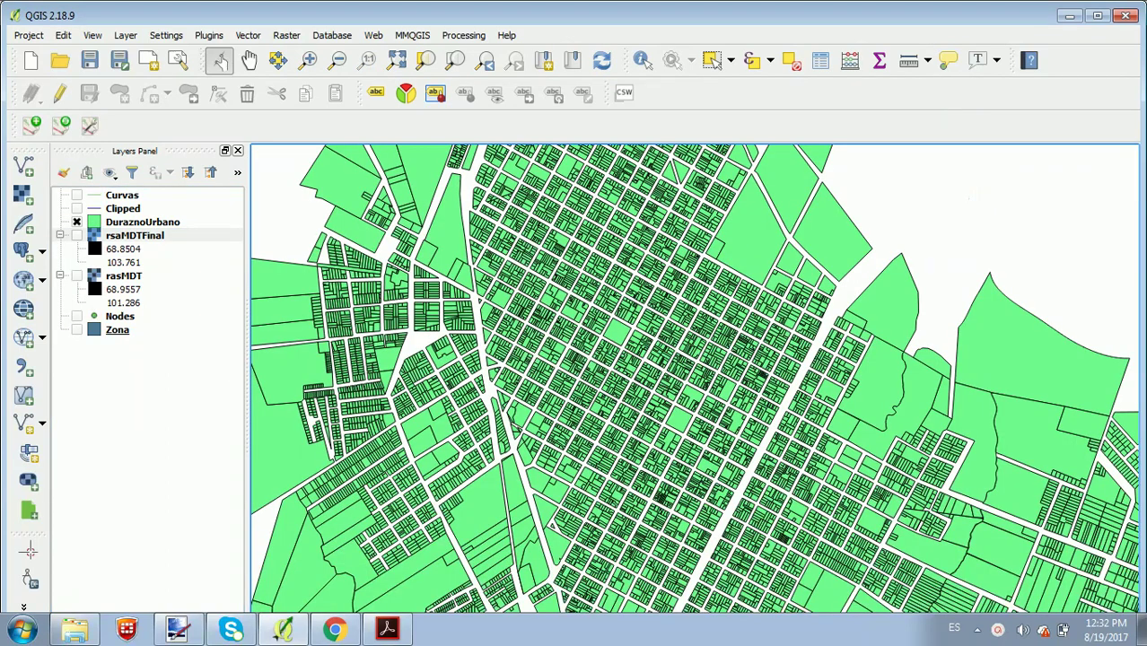
Generate polygon centroids from DuraznoUrbano and save them as Centroides in the Entrega 01 (Final) folder
{"action": "left_click", "coordinate": [247, 36]}
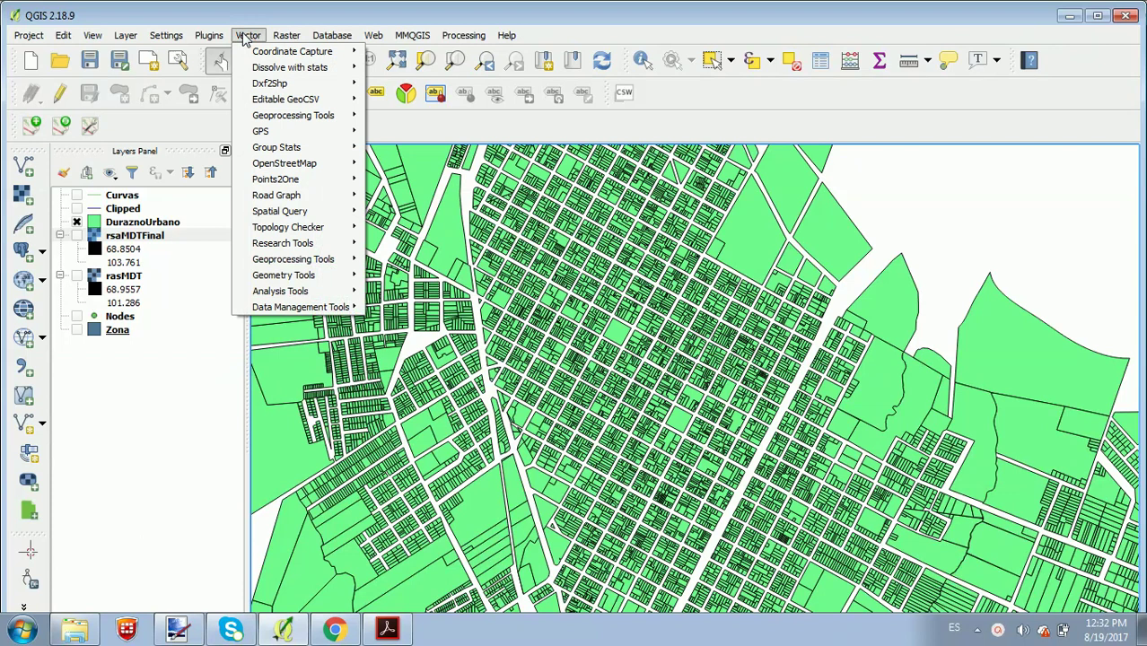
{"action": "mouse_move", "coordinate": [265, 262]}
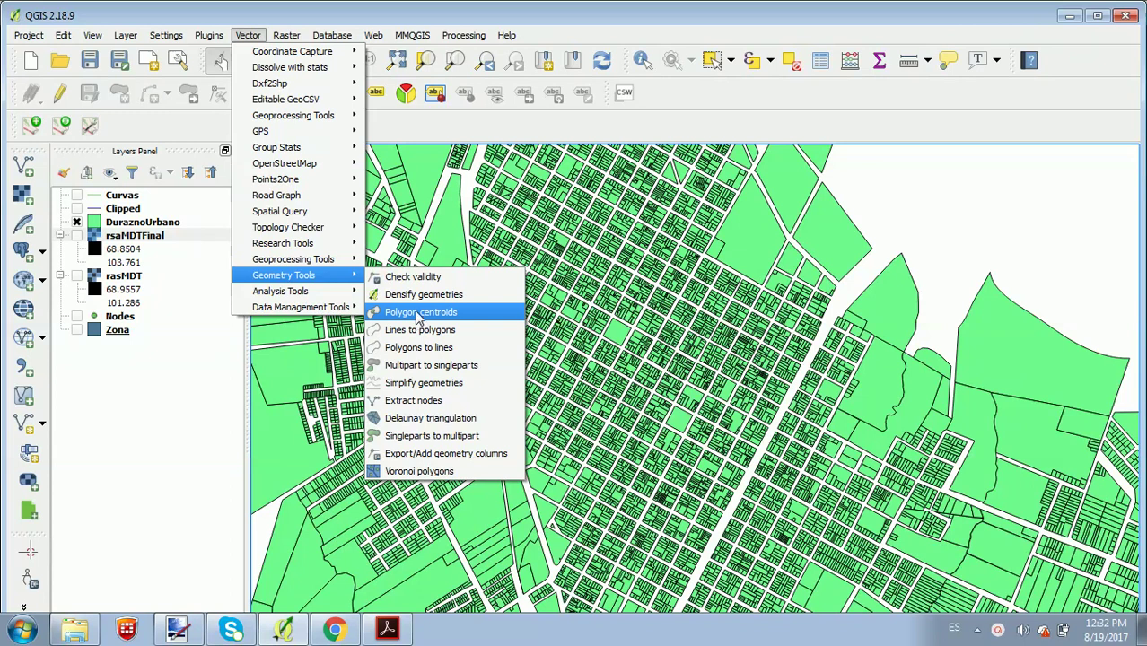
{"action": "left_click", "coordinate": [417, 314]}
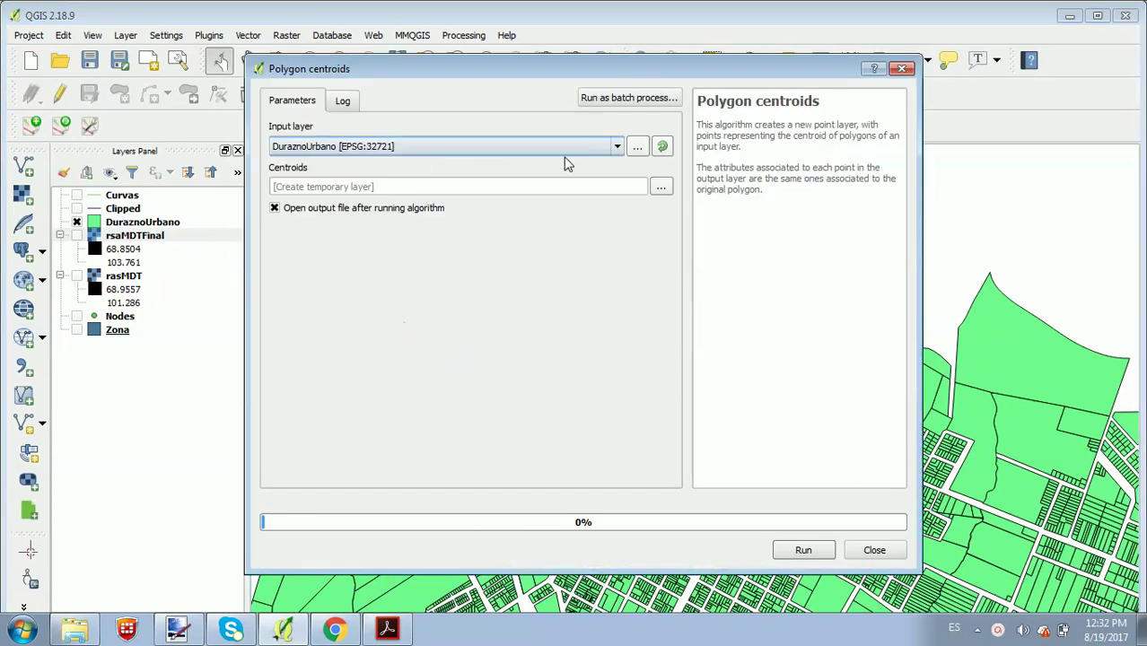
{"action": "left_click", "coordinate": [661, 191]}
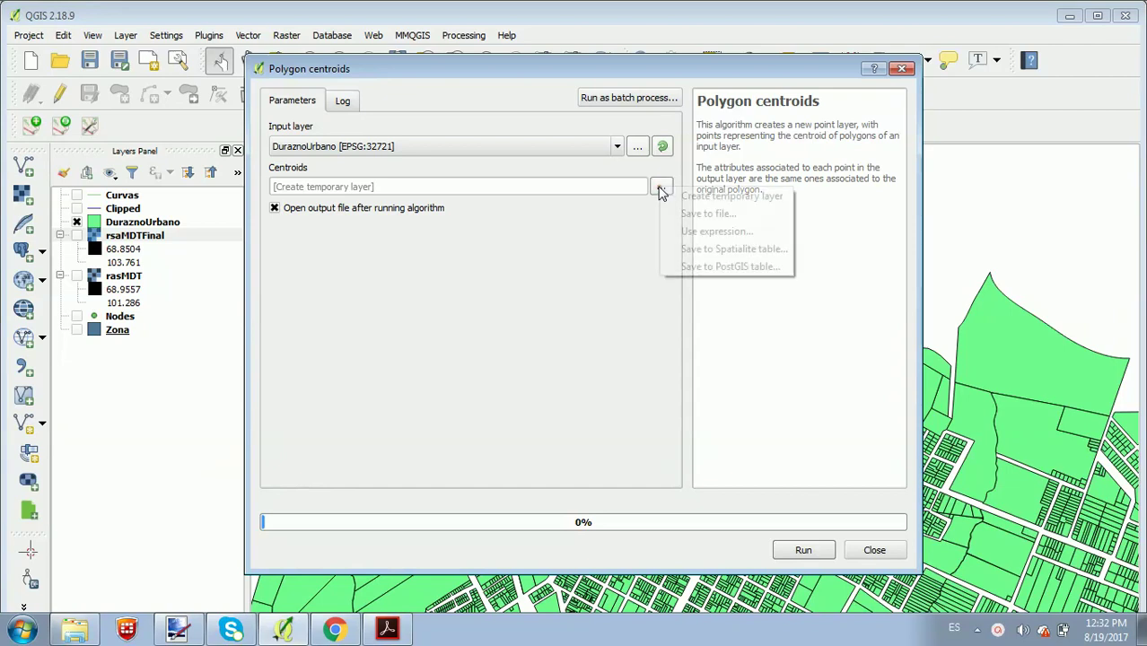
{"action": "left_click", "coordinate": [704, 215]}
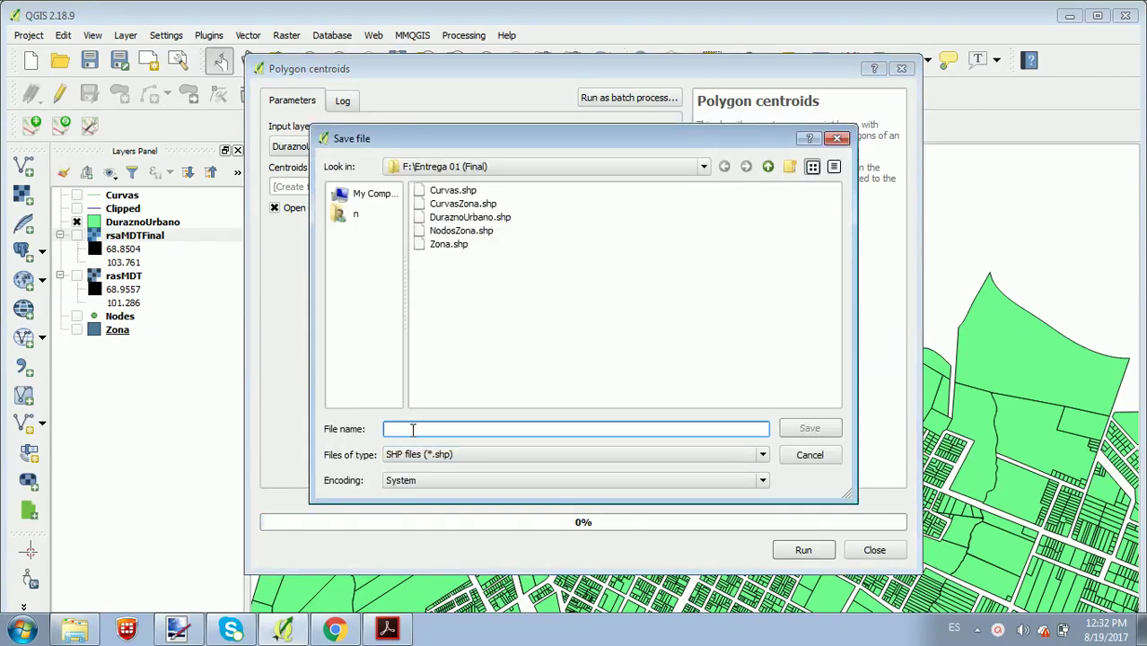
{"action": "type", "text": "Centroides"}
{"action": "left_click", "coordinate": [807, 427]}
{"action": "left_click", "coordinate": [807, 550]}
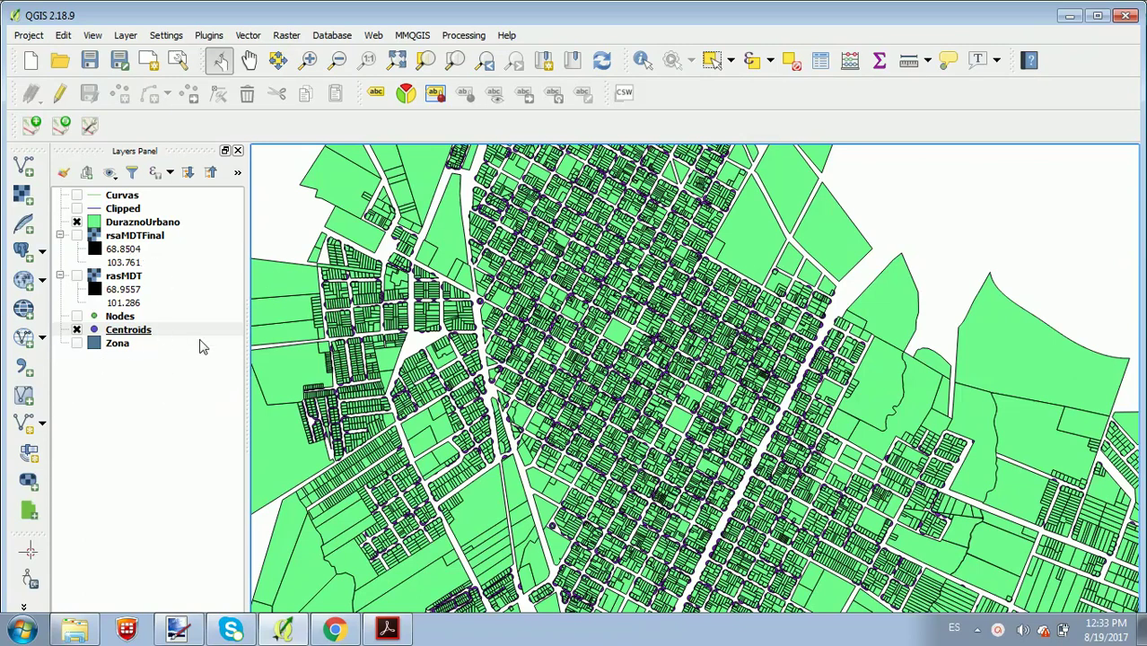
Move the Centroids layer above DuraznoUrbano and check the points against the parcels up close
{"action": "left_click_drag", "start_coordinate": [132, 331], "coordinate": [116, 215]}
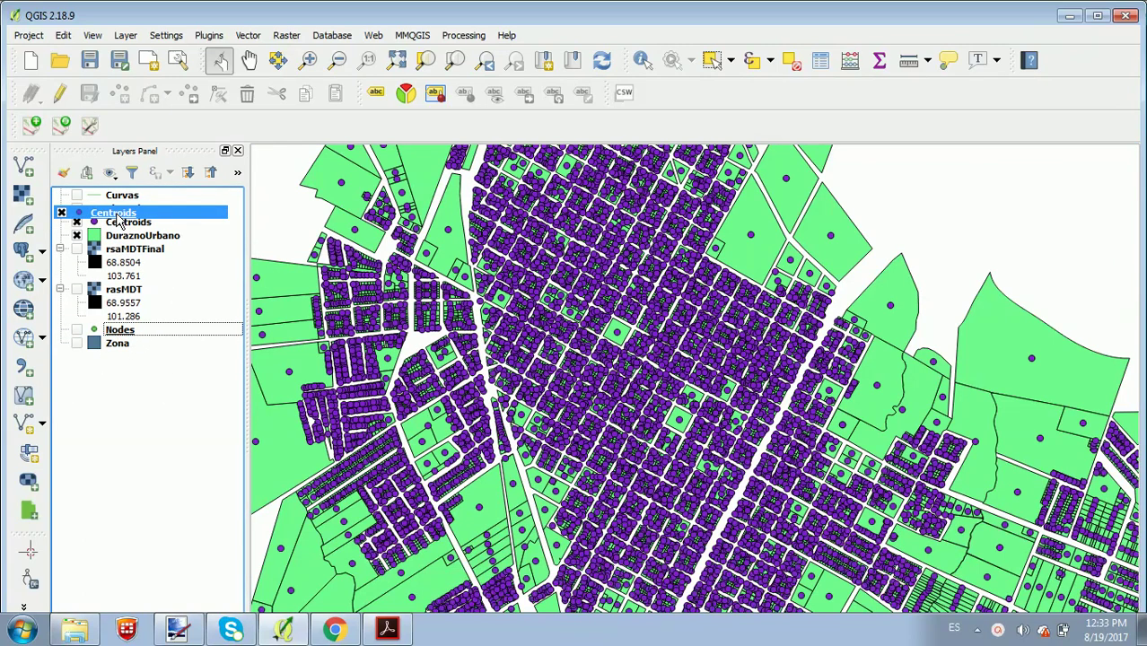
{"action": "scroll", "coordinate": [668, 361], "scroll_direction": "up", "scroll_amount": 2}
{"action": "scroll", "coordinate": [518, 357], "scroll_direction": "up", "scroll_amount": 1}
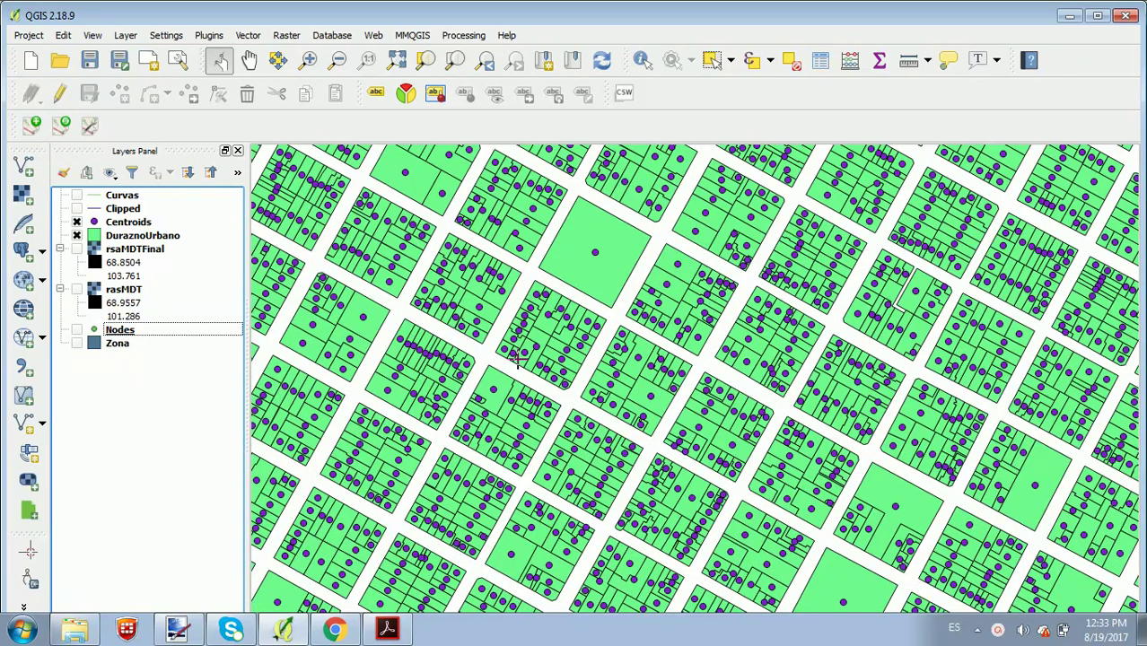
{"action": "key", "text": "Down"}
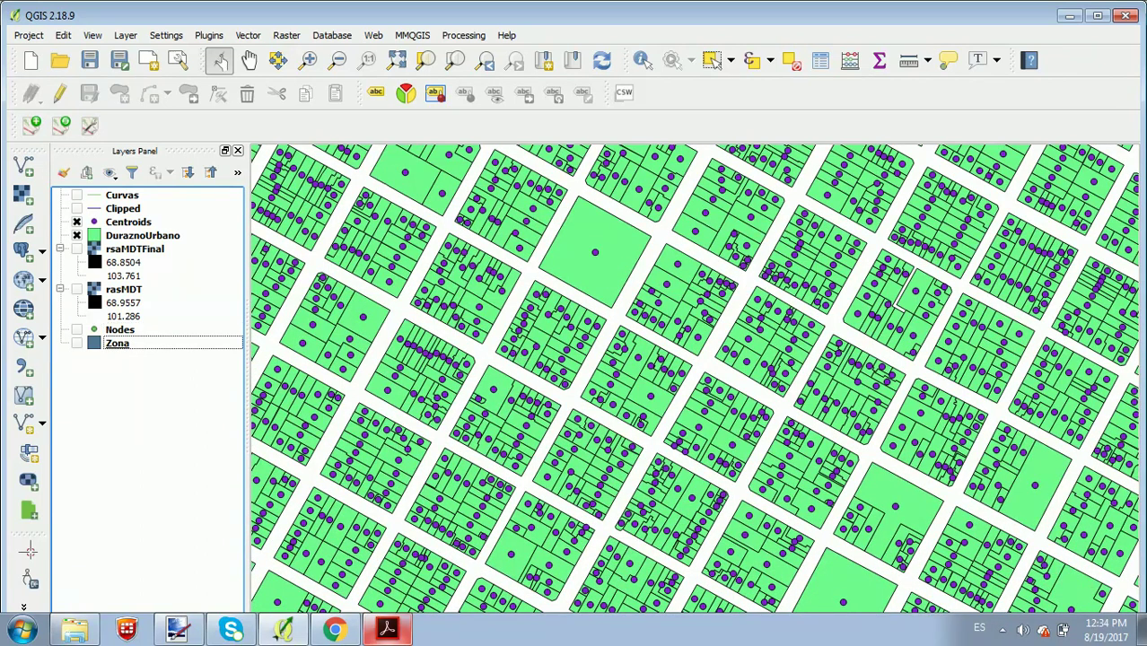
Start a fixed distance buffer on the Centroids layer with a distance of 5
{"action": "left_click", "coordinate": [214, 35]}
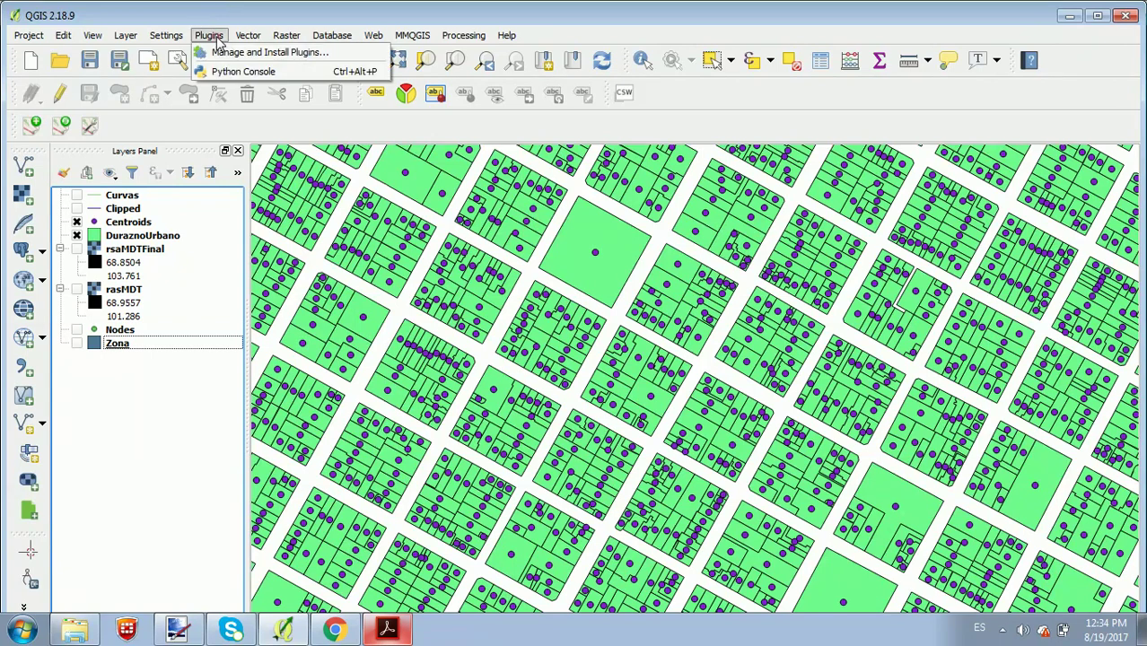
{"action": "mouse_move", "coordinate": [248, 41]}
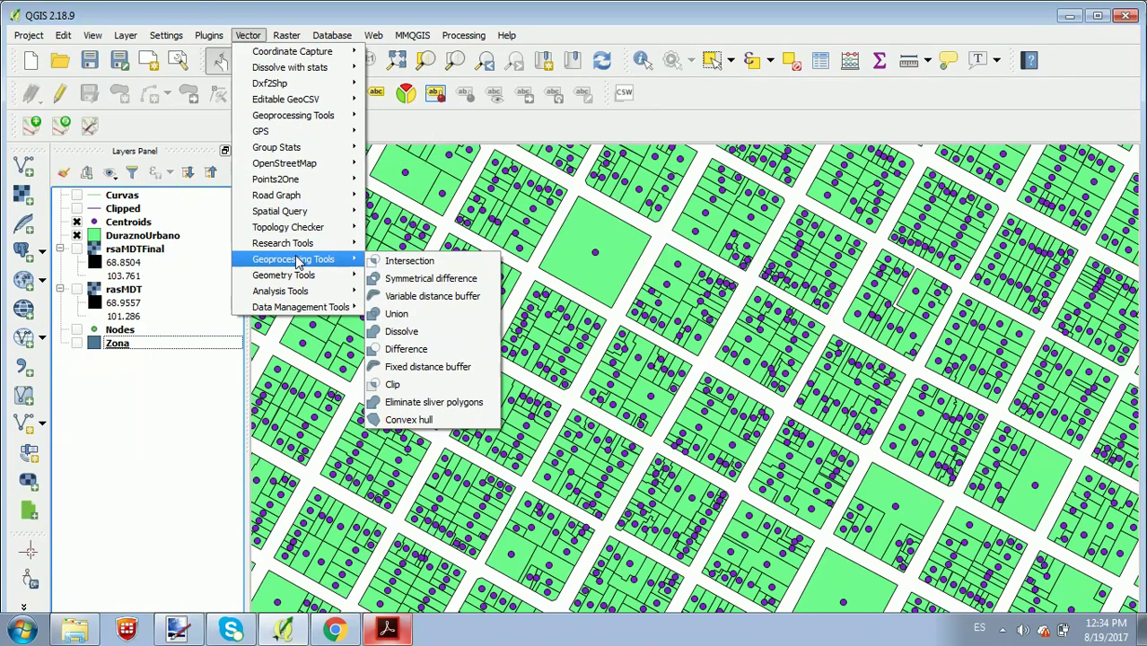
{"action": "left_click", "coordinate": [456, 367]}
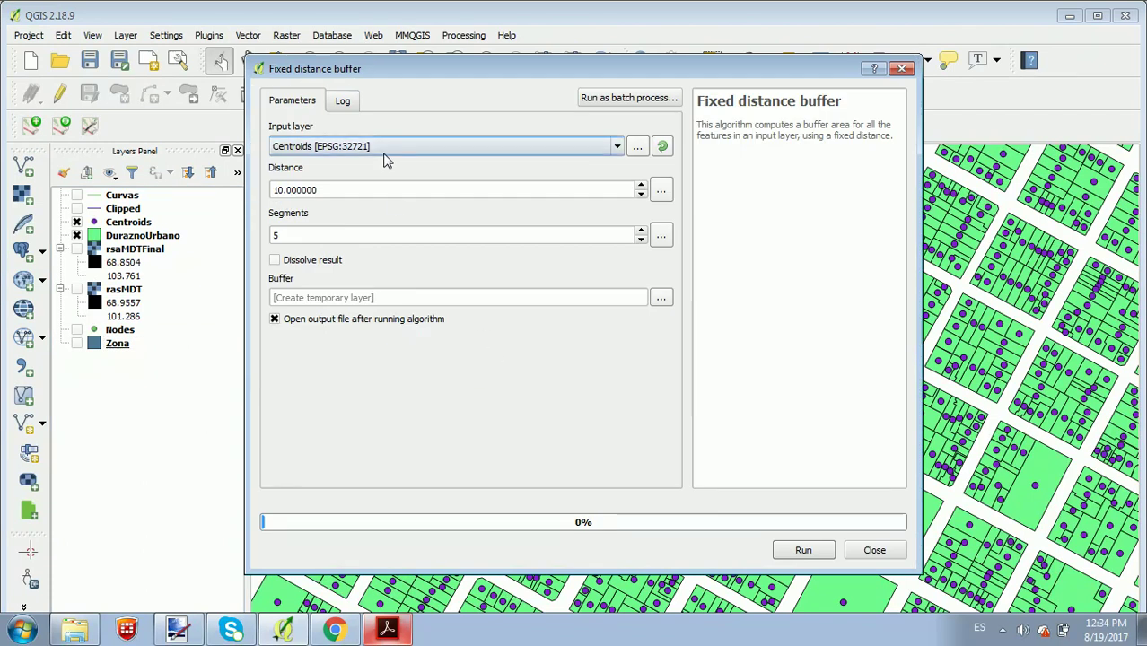
{"action": "double_click", "coordinate": [388, 190]}
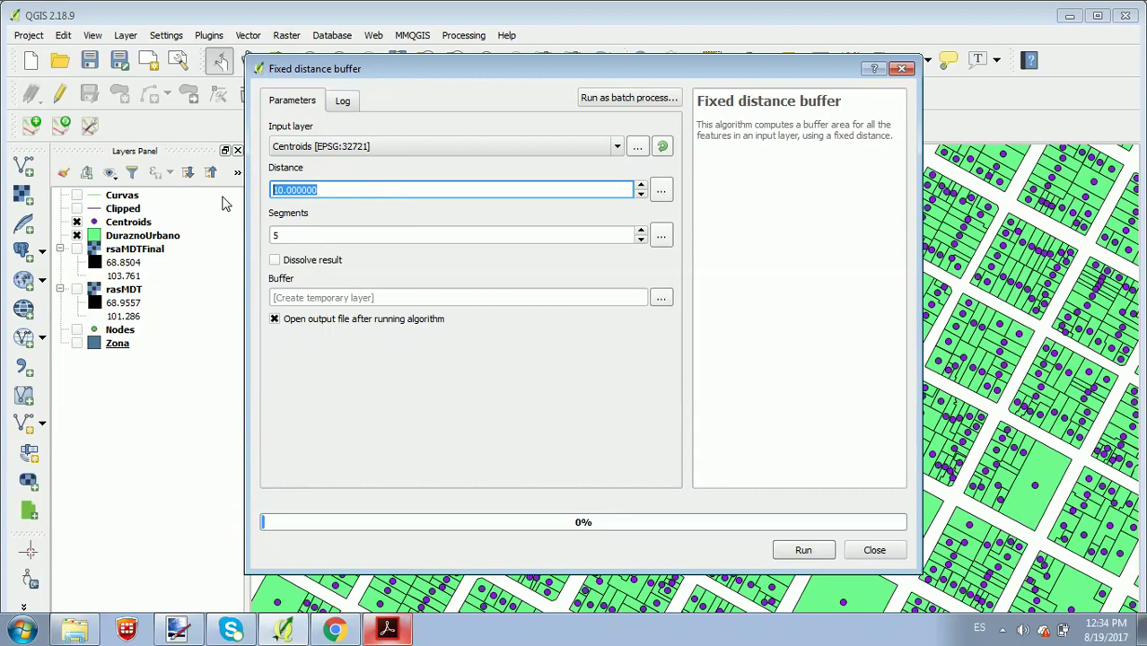
{"action": "type", "text": "5"}
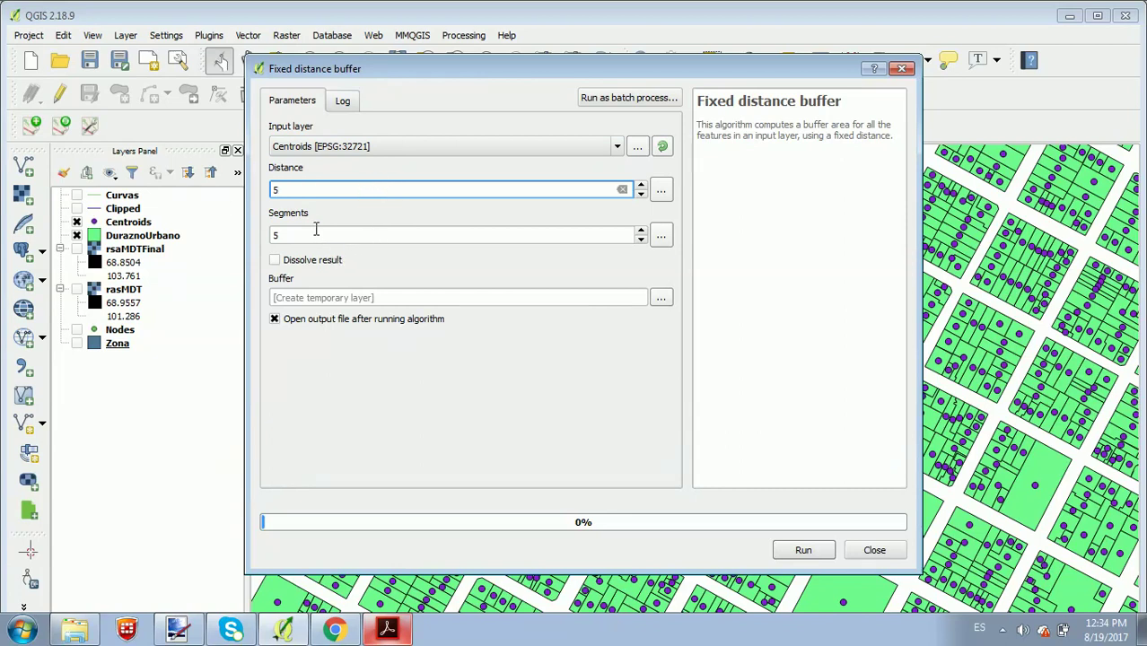
{"action": "left_click", "coordinate": [316, 232]}
Save the buffer output as BufferCentroides in the Entrega 01 (Final) folder and run the algorithm
{"action": "left_click", "coordinate": [661, 299]}
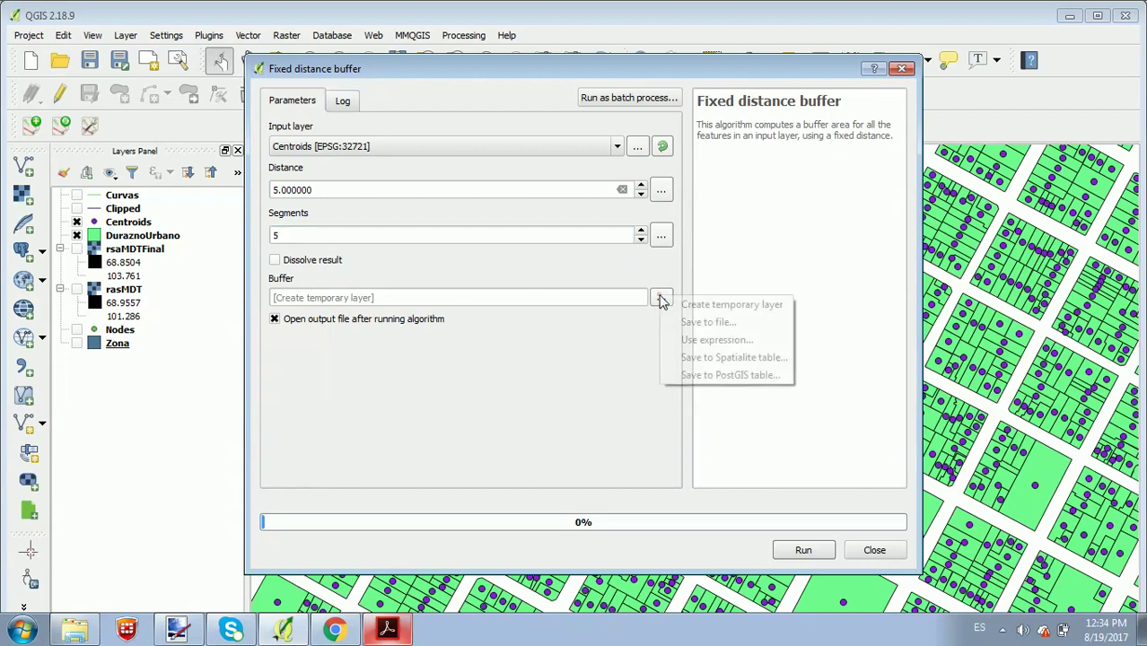
{"action": "left_click", "coordinate": [701, 321]}
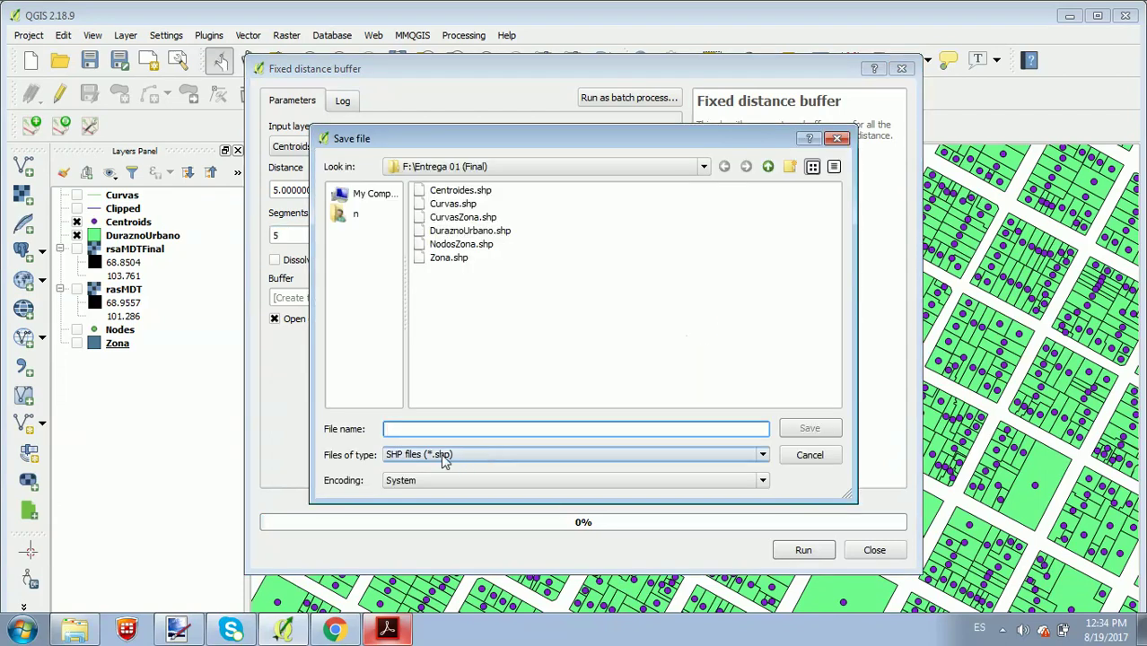
{"action": "type", "text": "BufferCentroidees"}
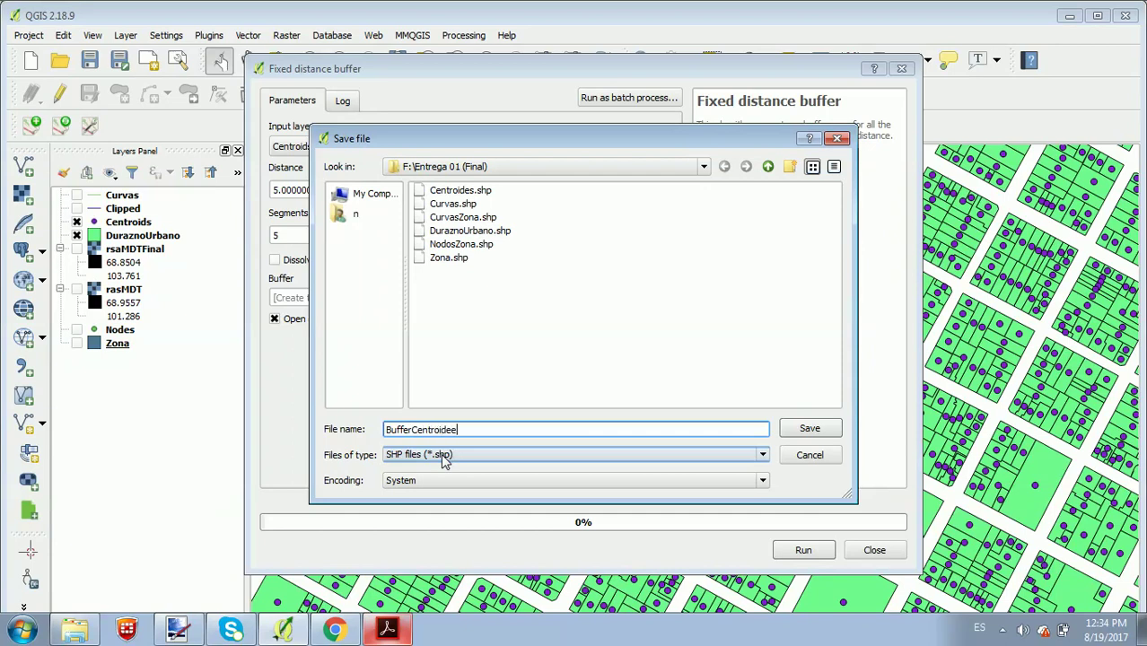
{"action": "key", "text": "Return"}
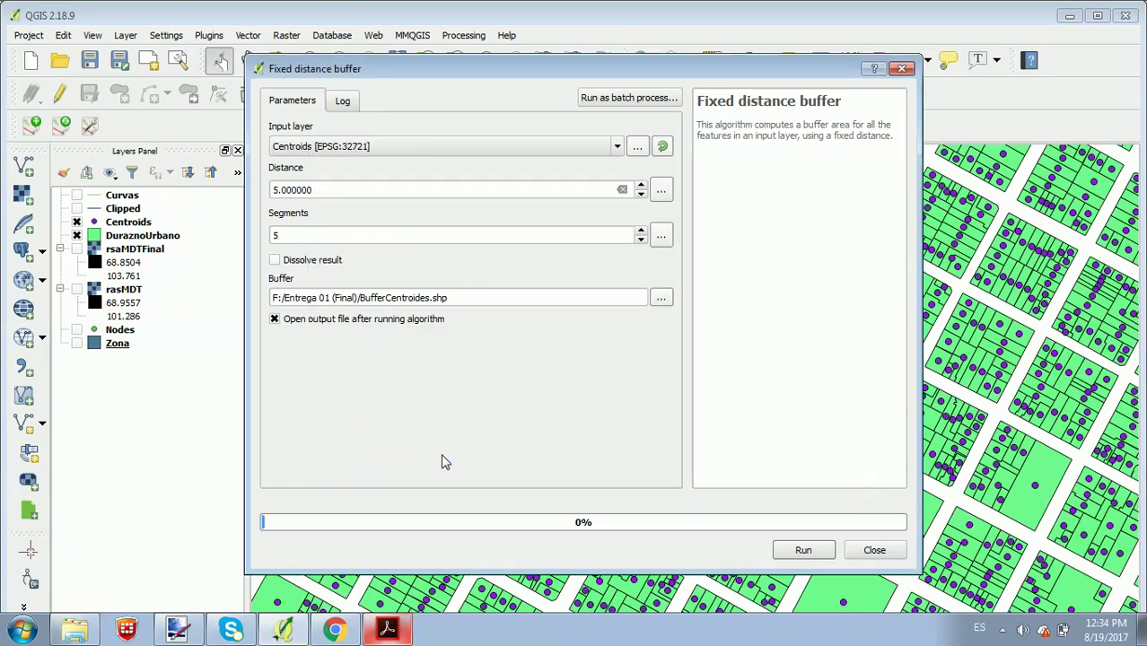
{"action": "left_click", "coordinate": [787, 551]}
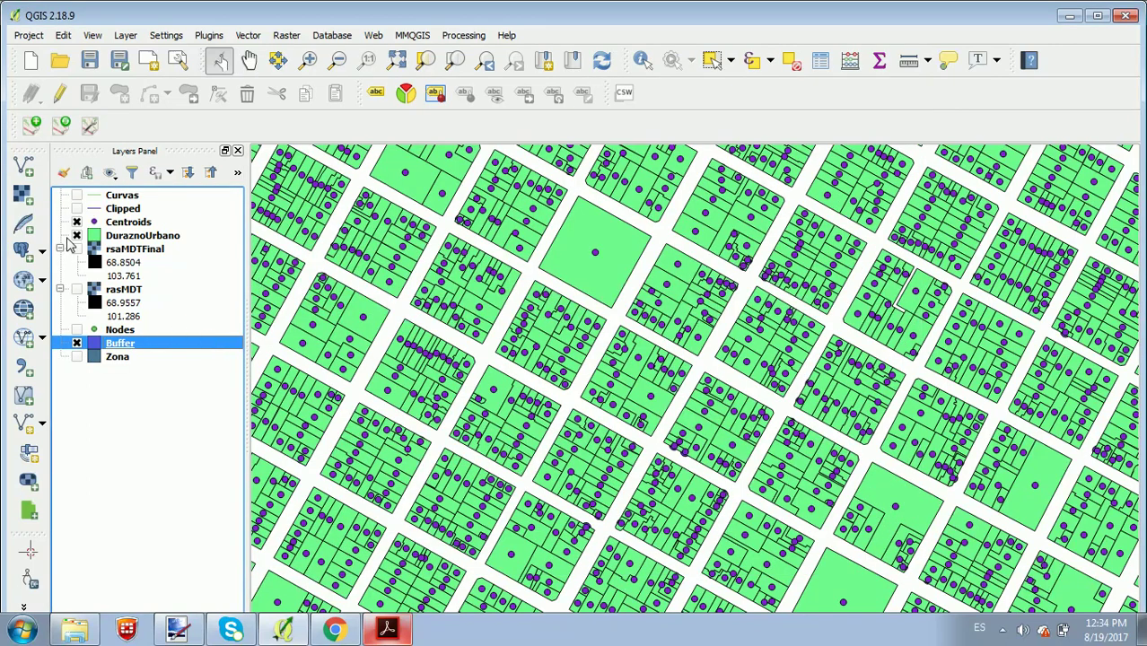
Hide the DuraznoUrbano and Centroids layers to leave only the buffers displayed
{"action": "left_click", "coordinate": [76, 235]}
{"action": "left_click", "coordinate": [76, 222]}
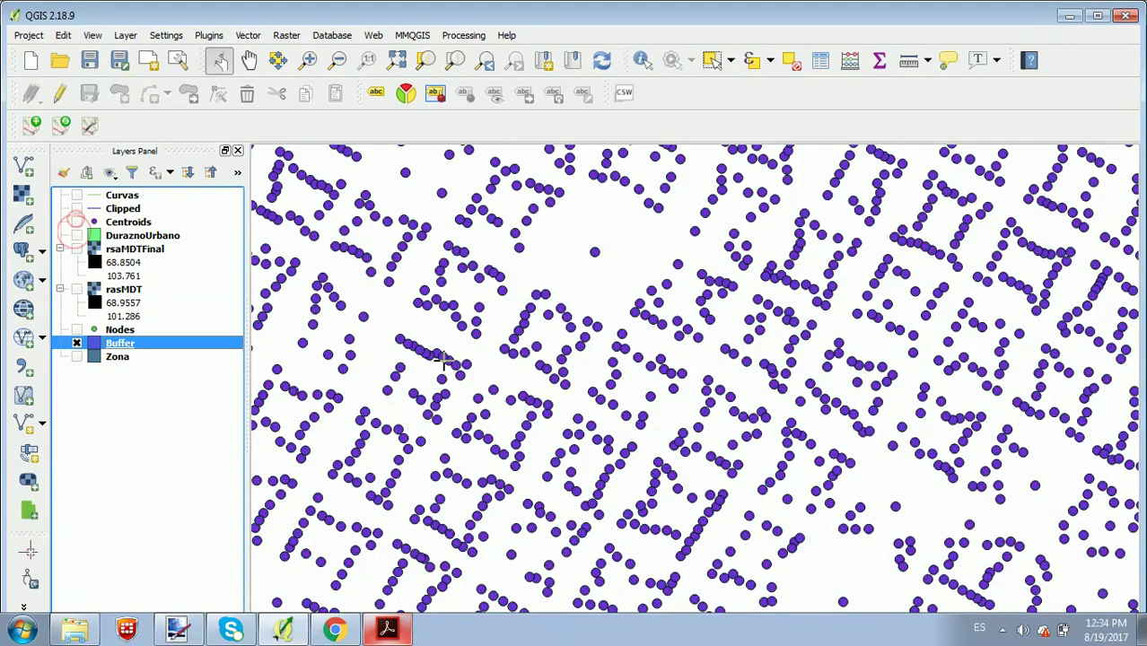
{"action": "scroll", "coordinate": [528, 333], "scroll_direction": "up", "scroll_amount": 2}
{"action": "left_click_drag", "start_coordinate": [520, 308], "coordinate": [639, 343]}
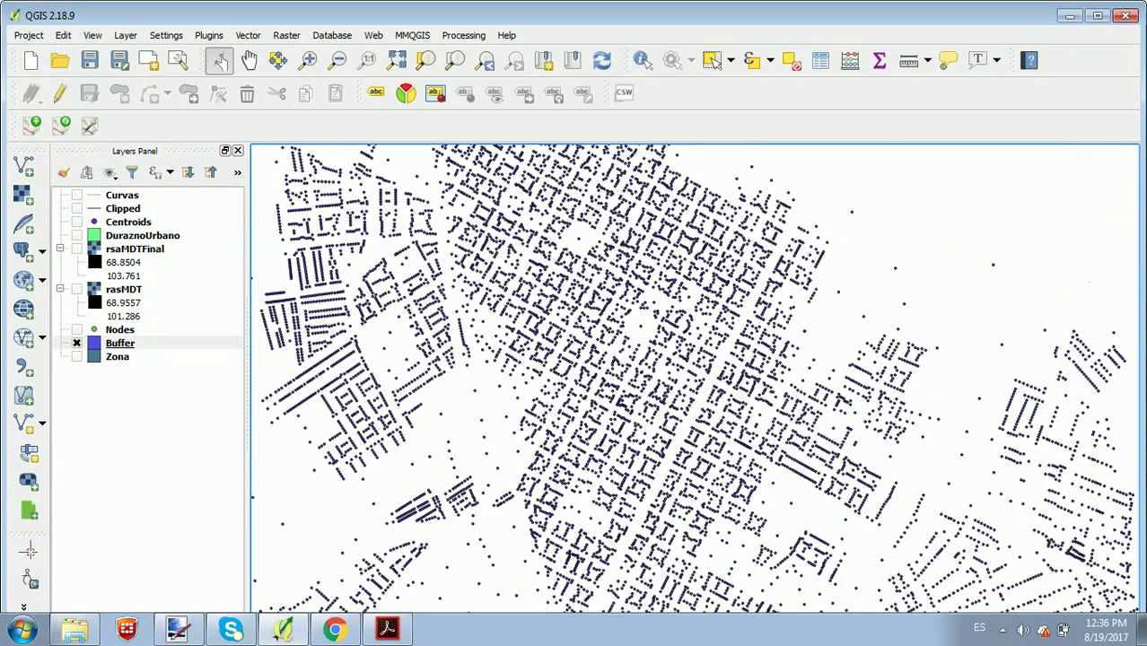
Hide the buffers and review the DuraznoUrbano parcels and their centroids by switching each layer on and off
{"action": "left_click", "coordinate": [77, 344]}
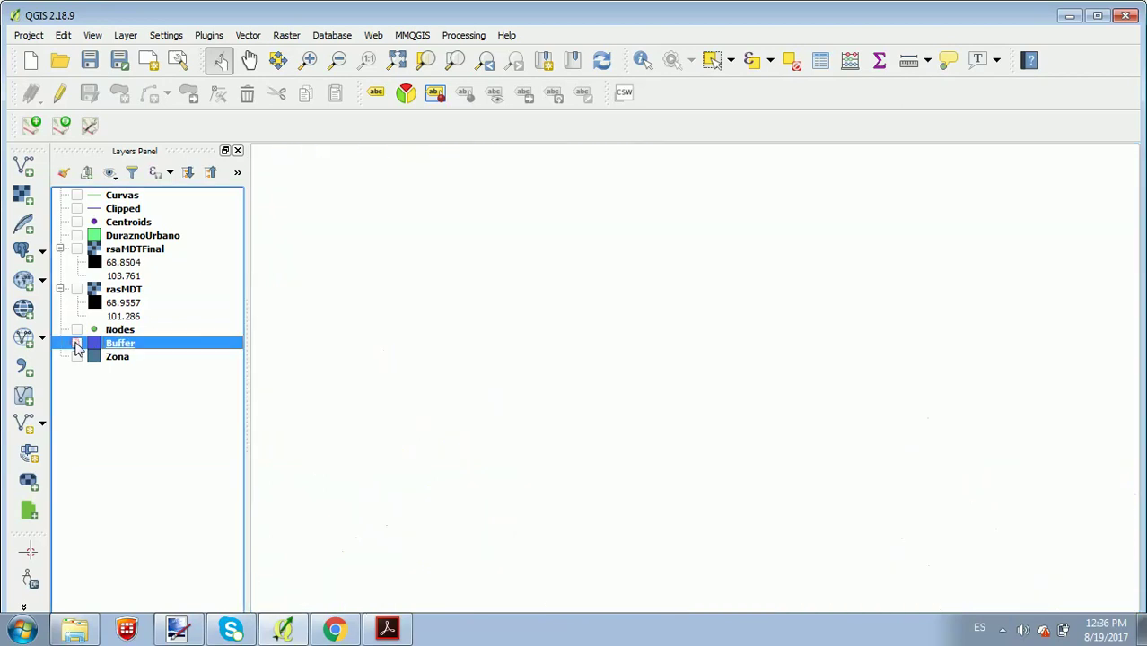
{"action": "left_click", "coordinate": [87, 236]}
{"action": "left_click", "coordinate": [77, 235]}
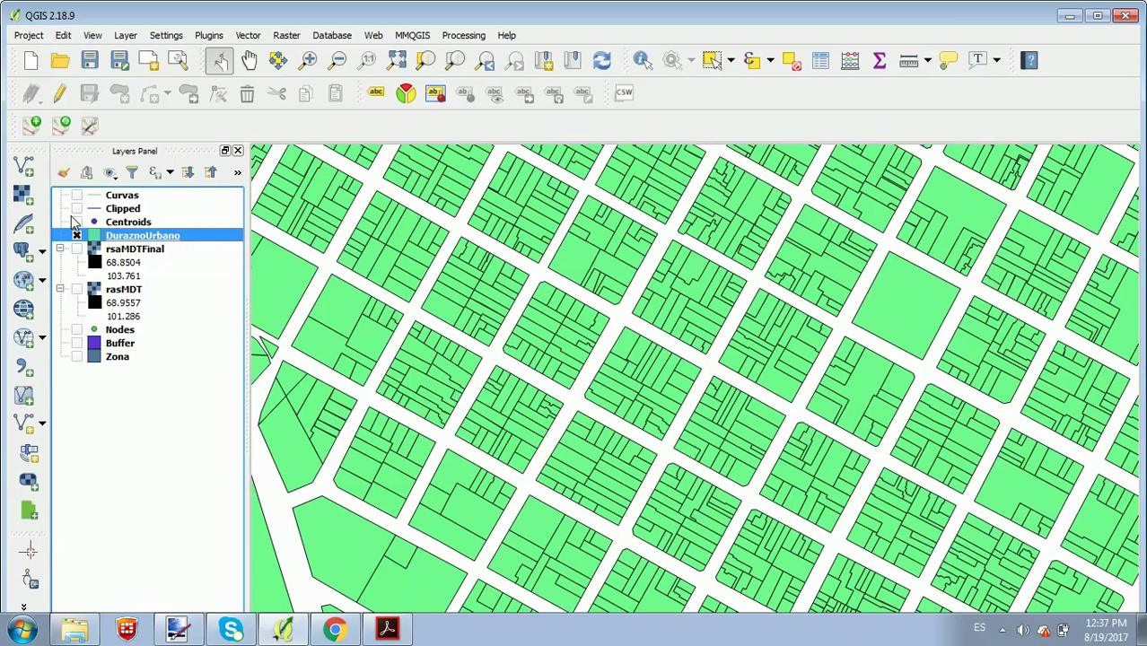
{"action": "left_click", "coordinate": [77, 222]}
{"action": "left_click", "coordinate": [77, 236]}
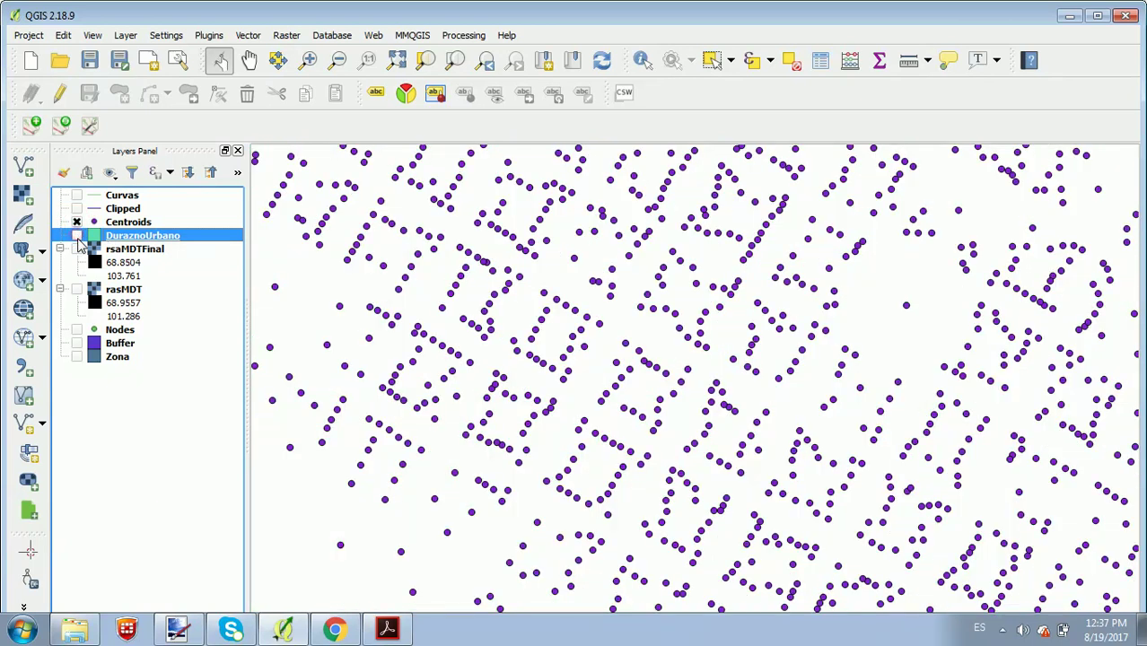
{"action": "left_click", "coordinate": [77, 223]}
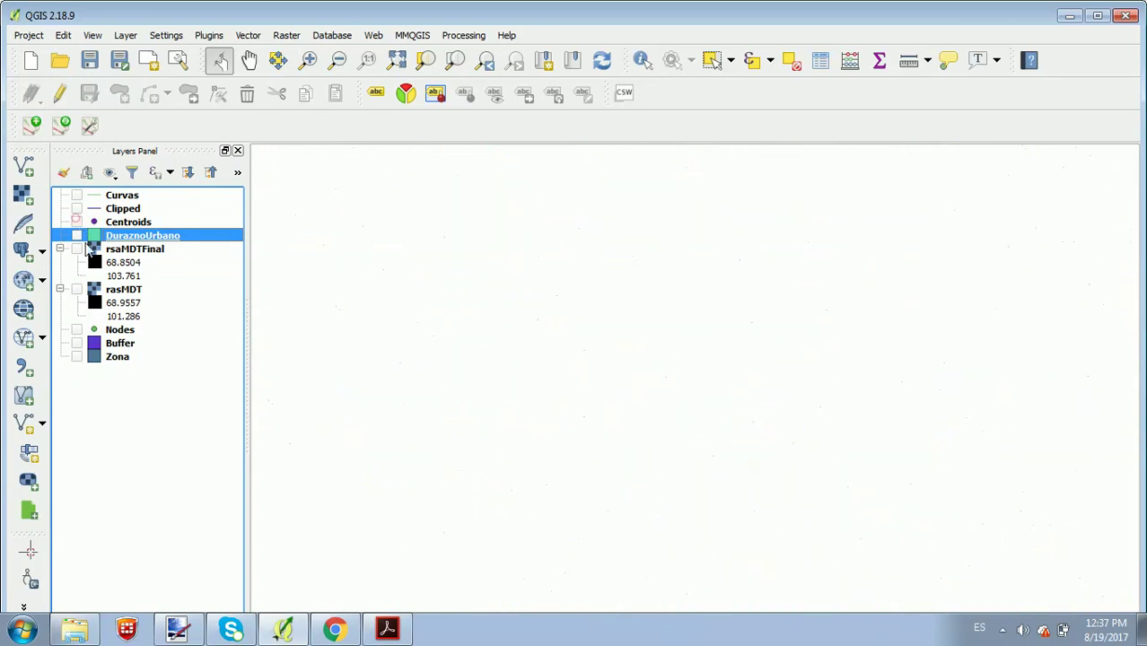
Display the Buffer layer alone and examine the centroid buffers across the whole town and up close
{"action": "left_click", "coordinate": [77, 344]}
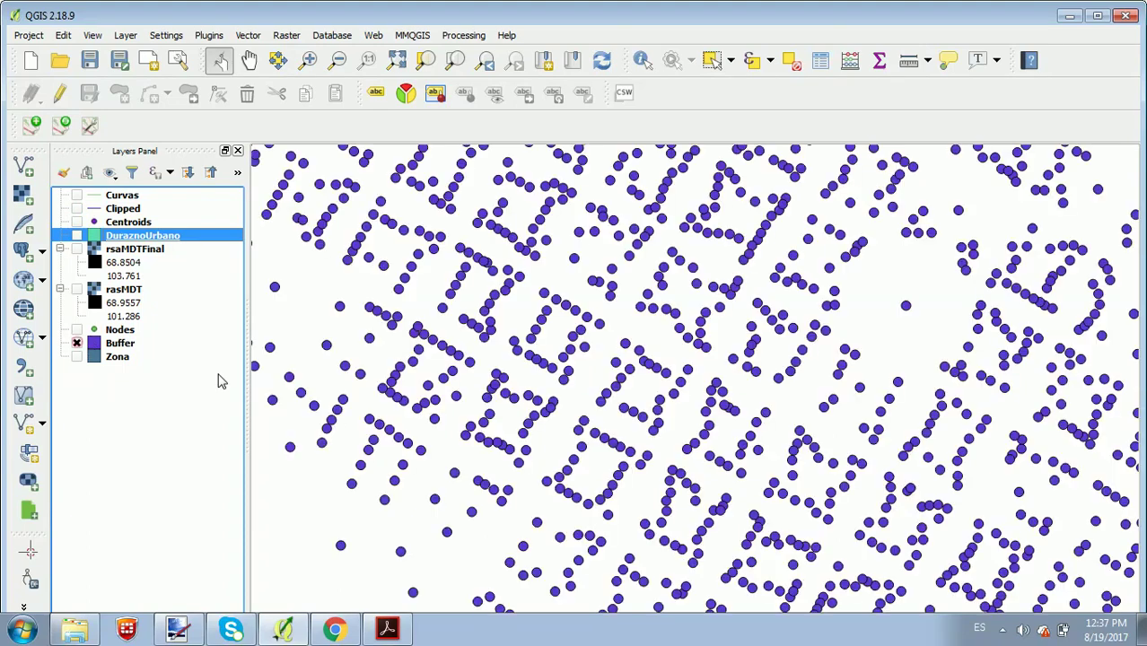
{"action": "scroll", "coordinate": [512, 372], "scroll_direction": "down", "scroll_amount": 3}
{"action": "scroll", "coordinate": [519, 378], "scroll_direction": "down", "scroll_amount": 2}
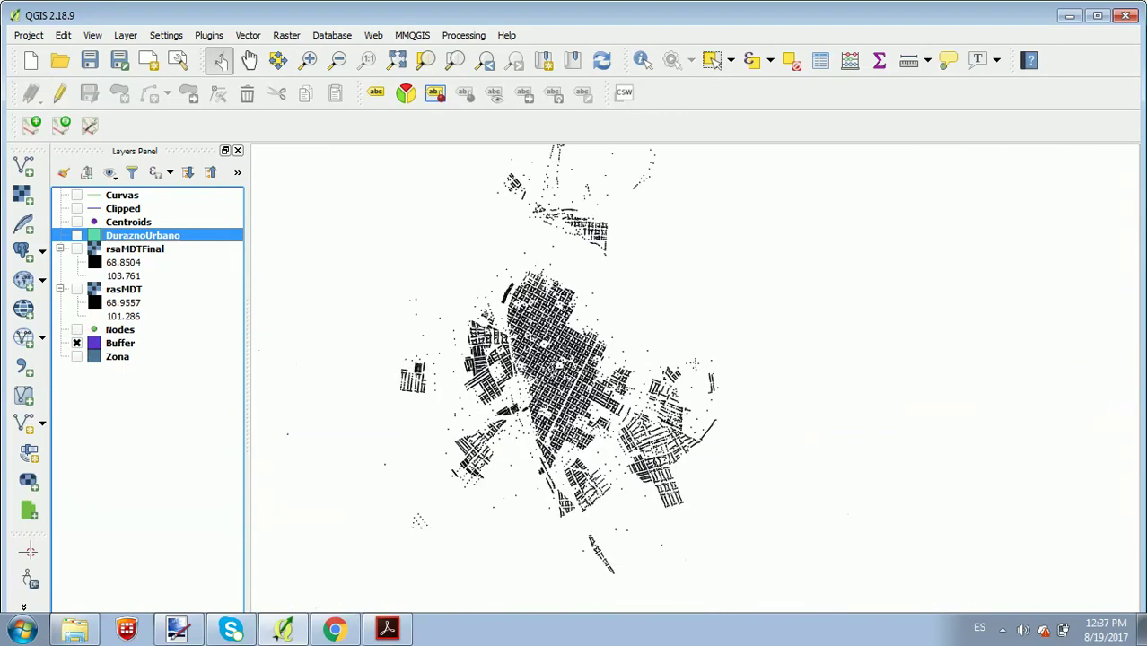
{"action": "scroll", "coordinate": [551, 372], "scroll_direction": "up", "scroll_amount": 3}
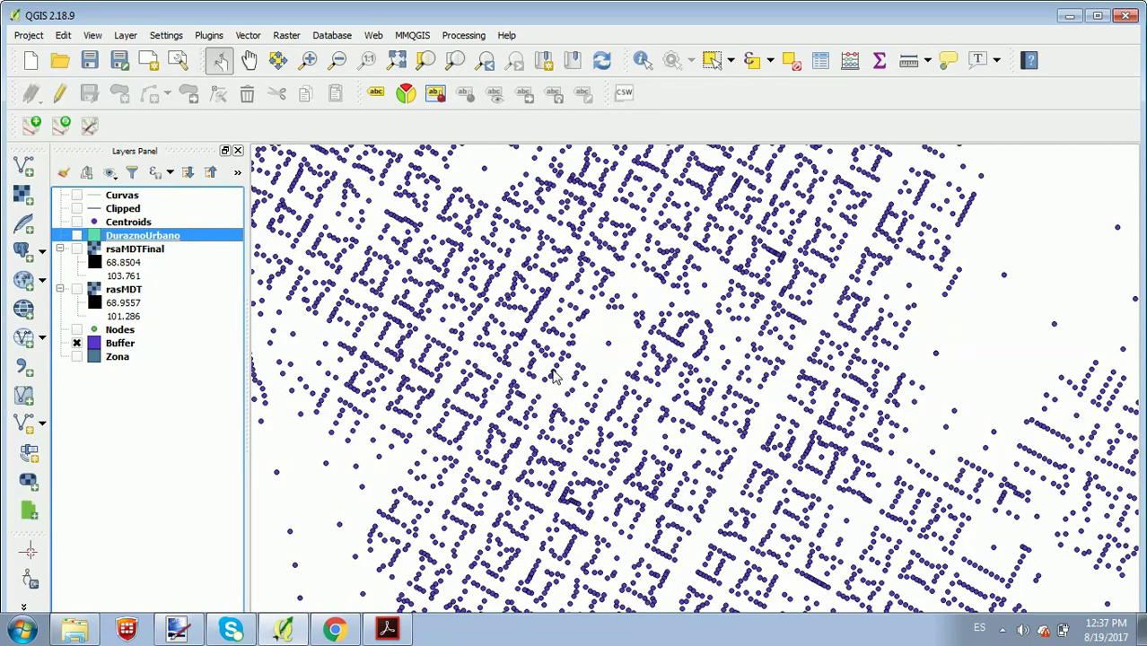
{"action": "scroll", "coordinate": [552, 373], "scroll_direction": "up", "scroll_amount": 2}
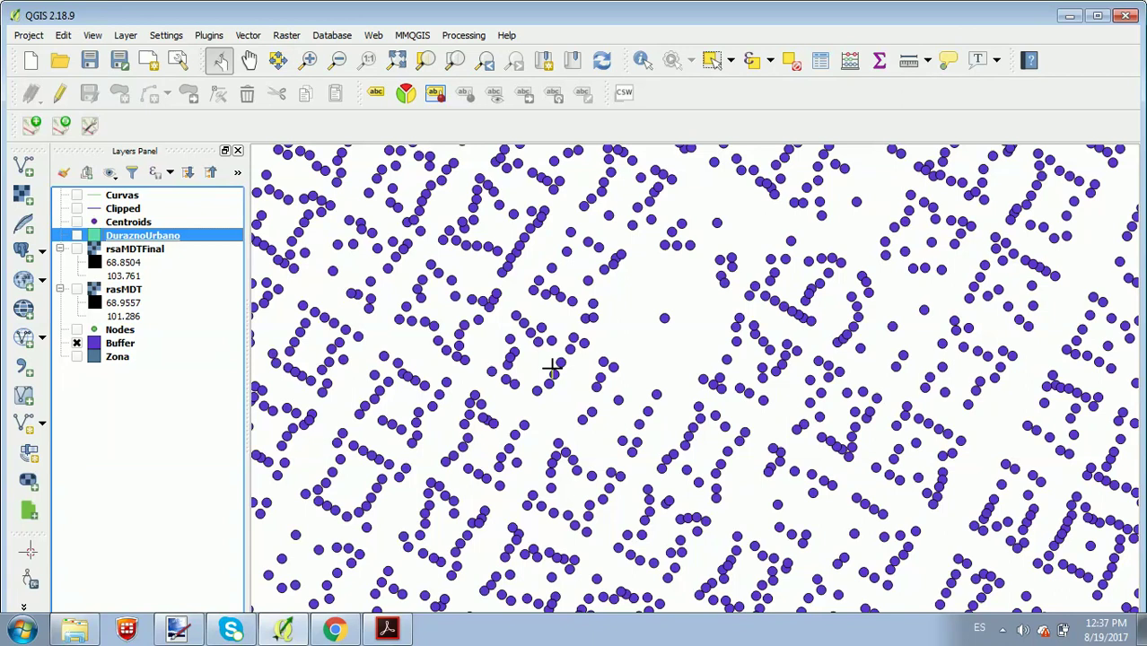
{"action": "key", "text": "ctrl+End"}
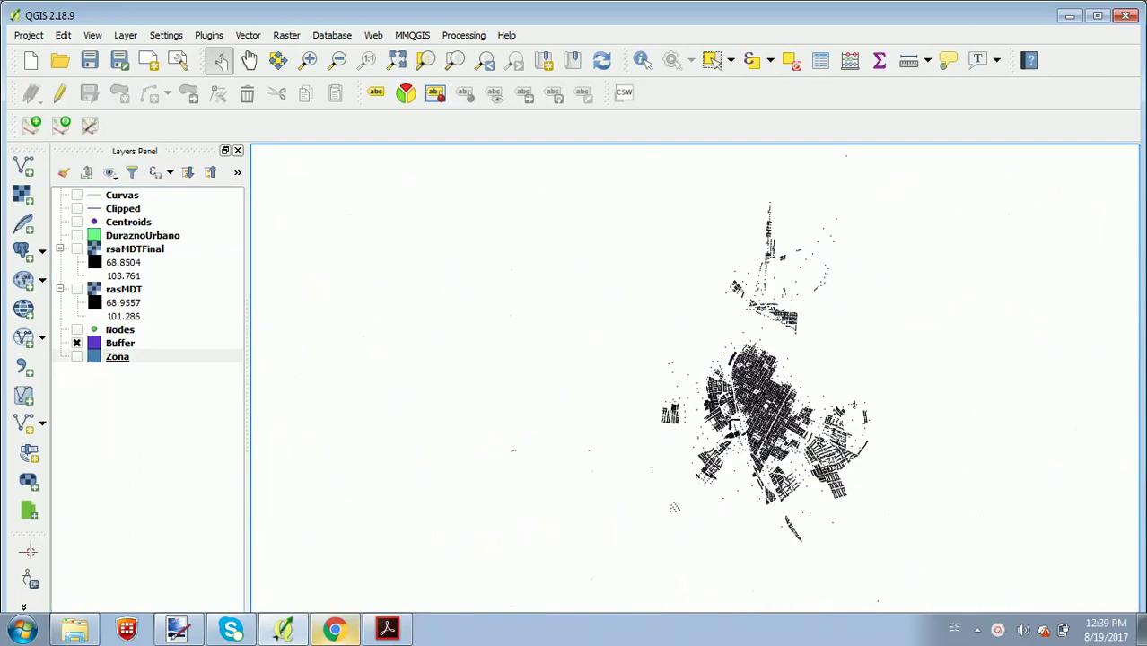
{"action": "scroll", "coordinate": [771, 404], "scroll_direction": "up", "scroll_amount": 5}
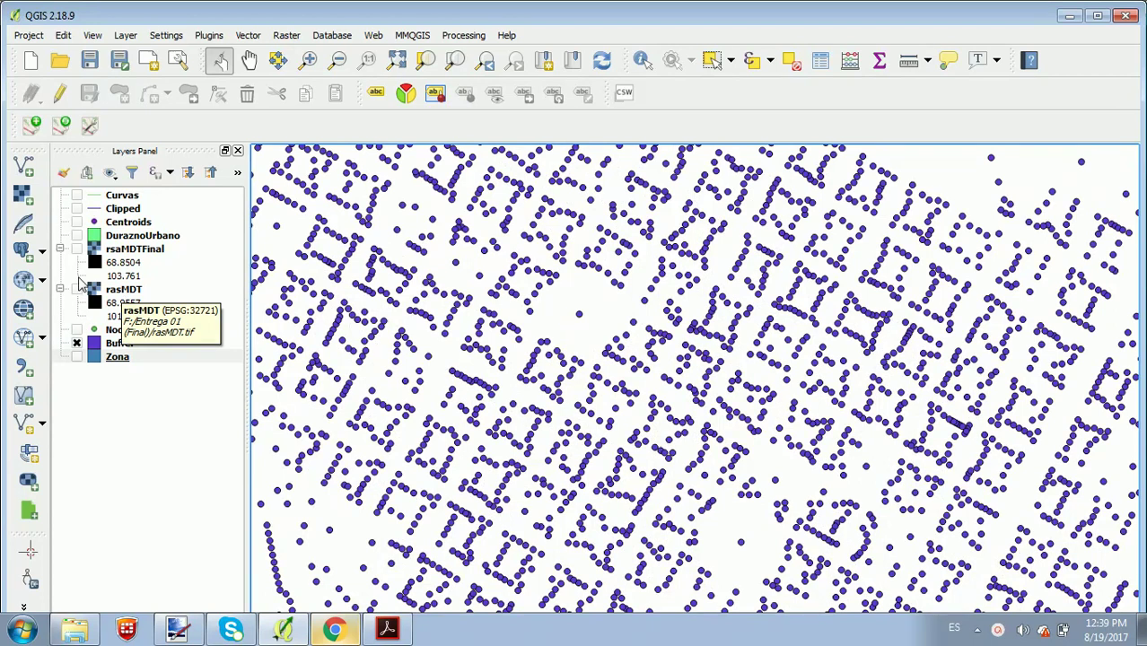
Display the rsaMDTFinal raster and move the Buffer layer directly above it in the layer order
{"action": "left_click", "coordinate": [76, 248]}
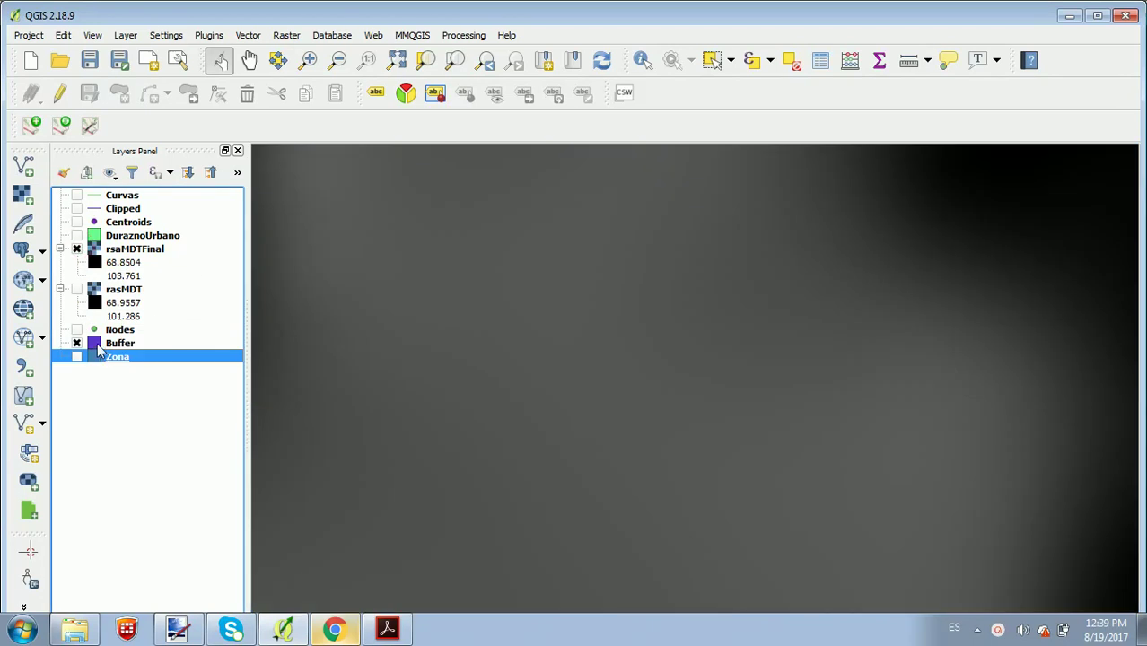
{"action": "left_click_drag", "start_coordinate": [116, 345], "coordinate": [121, 257]}
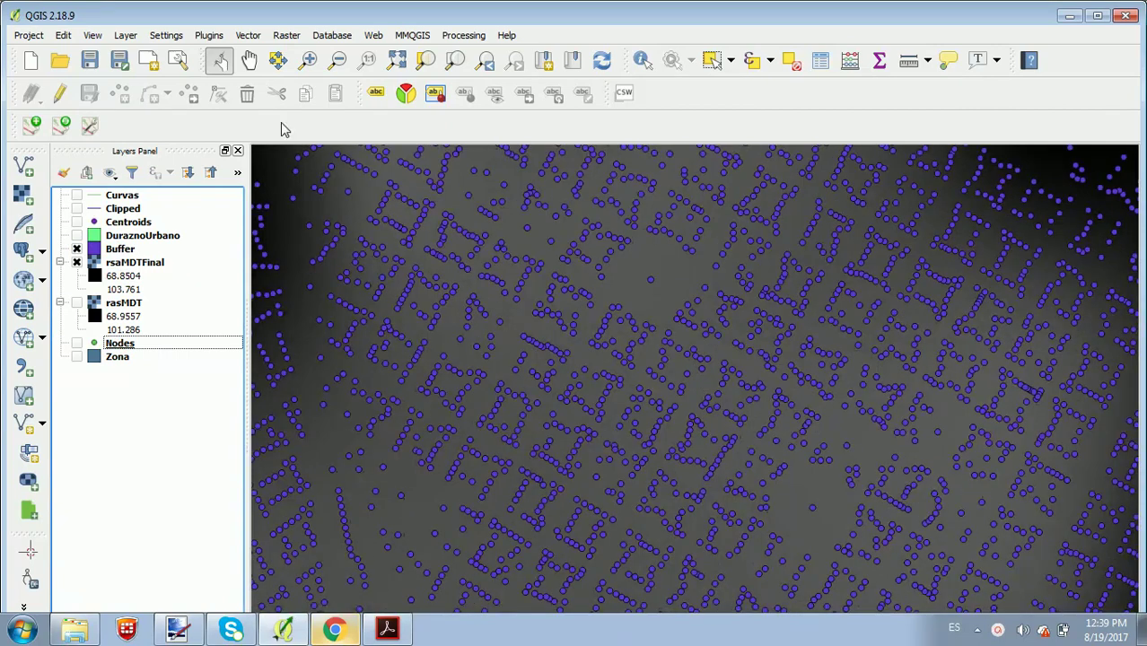
Start the raster Clipper with rsaMDTFinal as input and rasMDTClip in the Entrega 01 (Final) folder as the output file
{"action": "left_click", "coordinate": [287, 35]}
{"action": "mouse_move", "coordinate": [311, 203]}
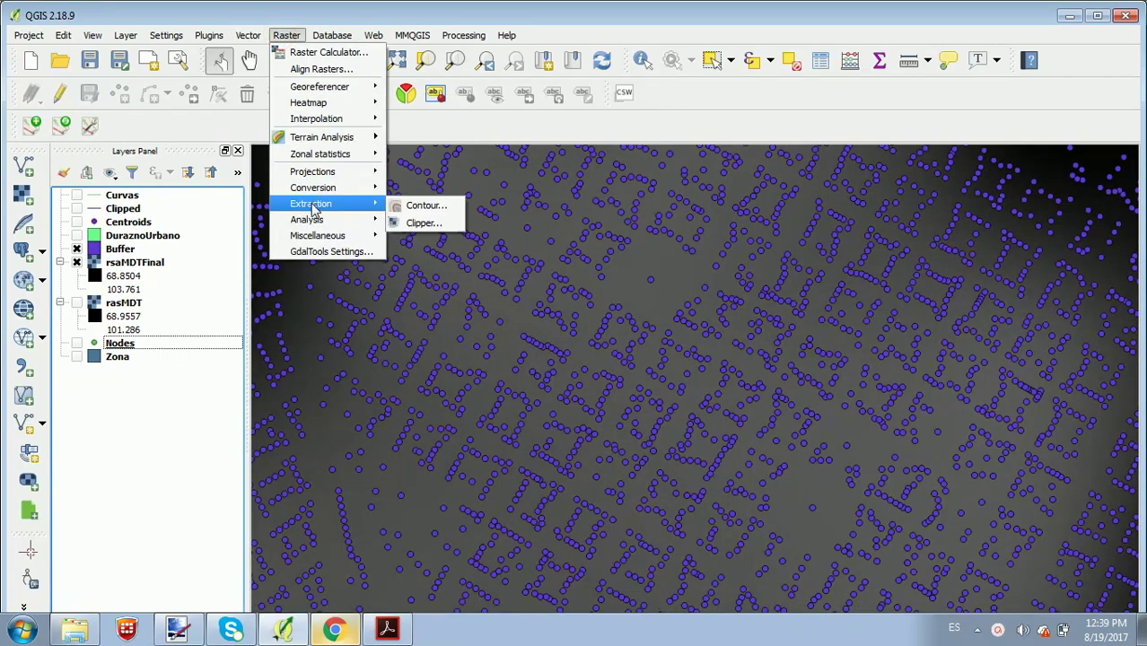
{"action": "left_click", "coordinate": [424, 224]}
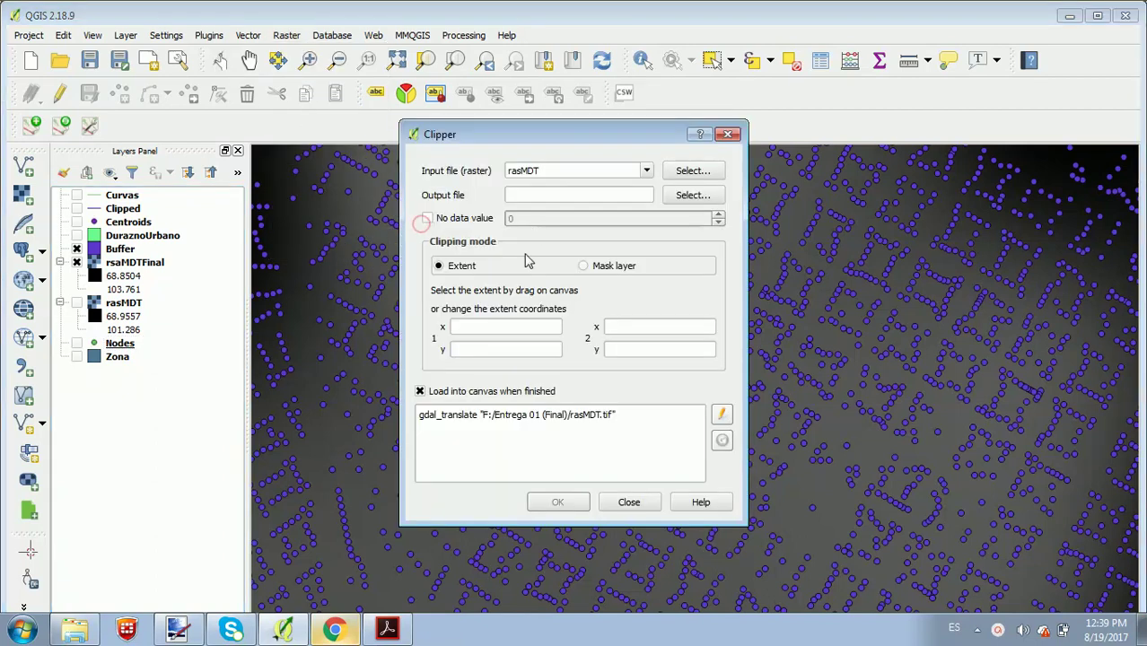
{"action": "left_click", "coordinate": [644, 171]}
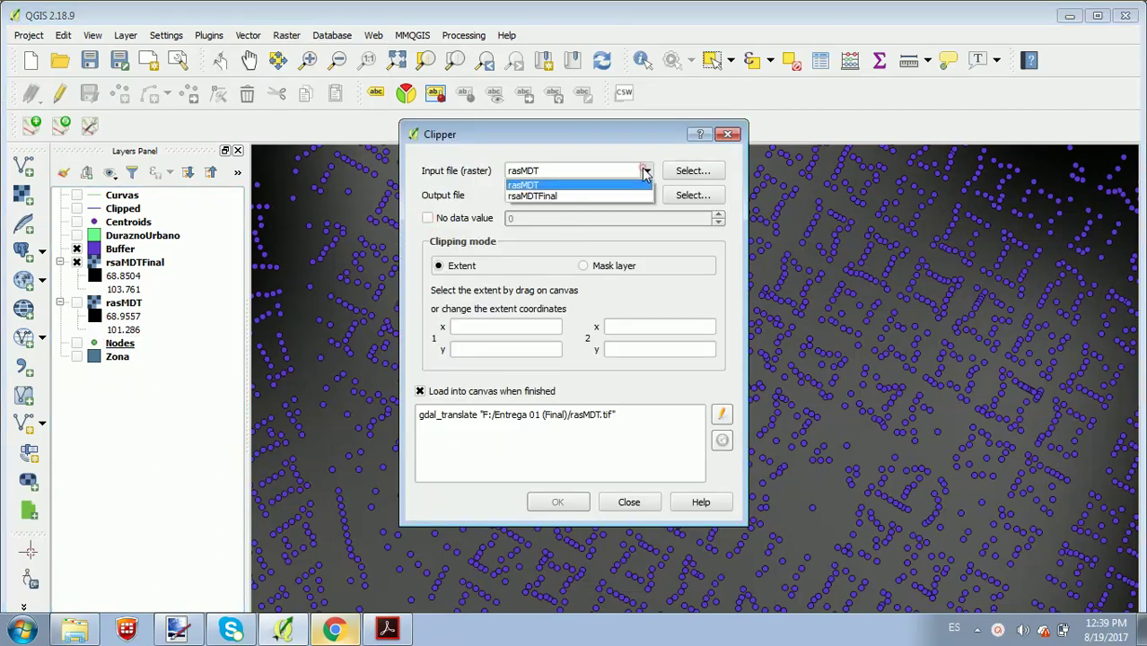
{"action": "left_click", "coordinate": [550, 195]}
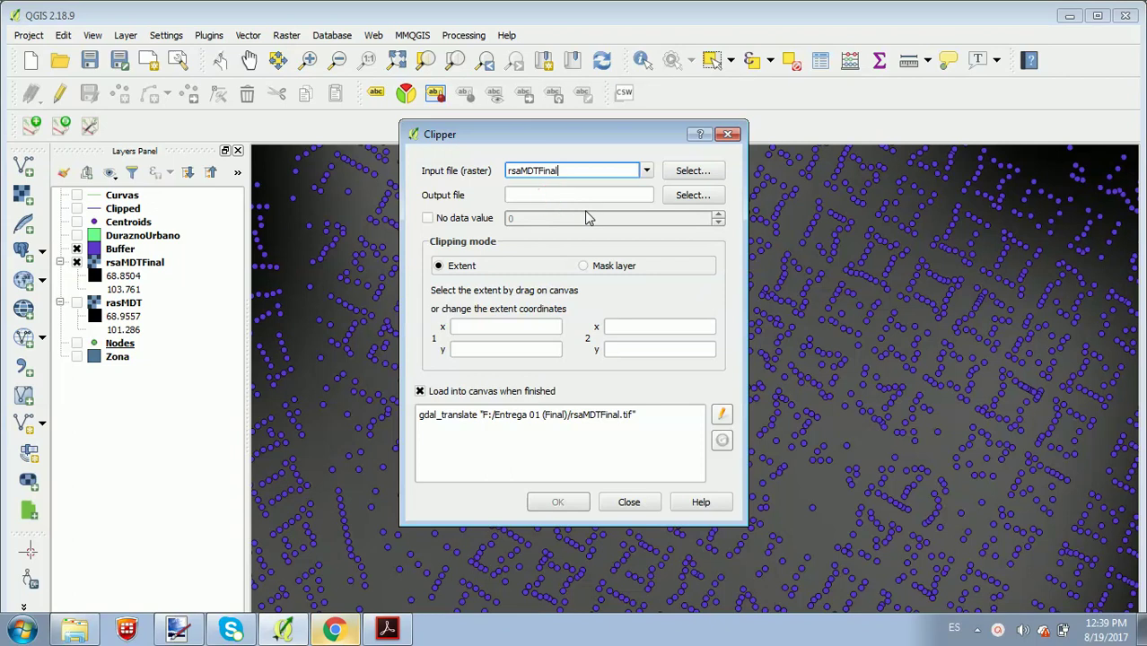
{"action": "left_click", "coordinate": [674, 198]}
{"action": "type", "text": "ras"}
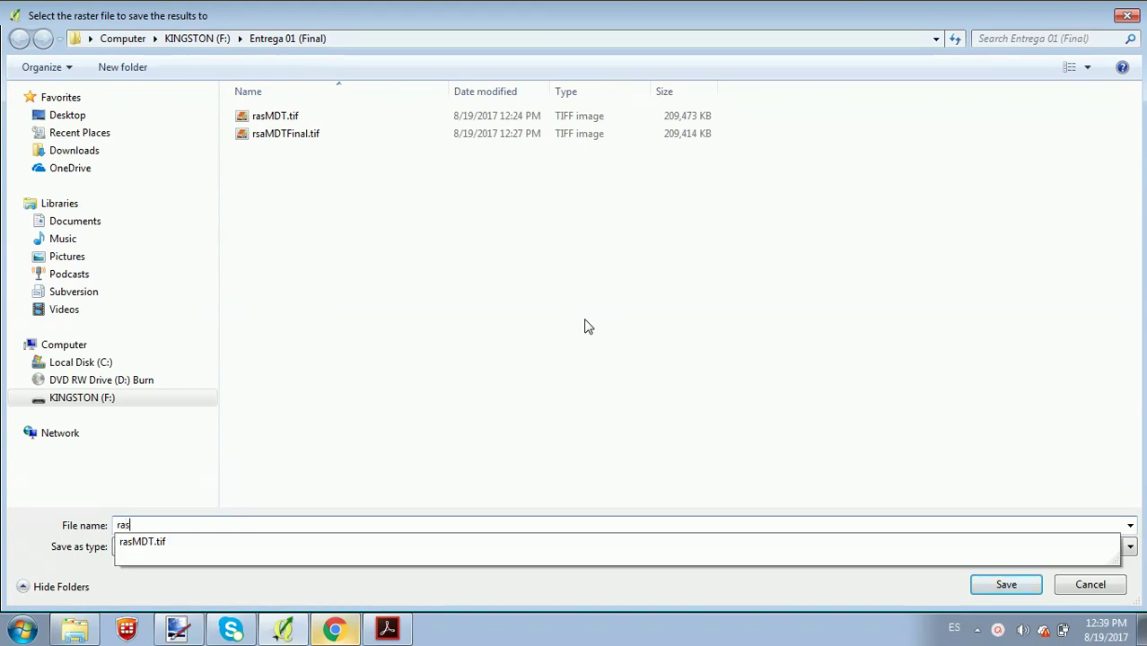
{"action": "type", "text": "MDTClip"}
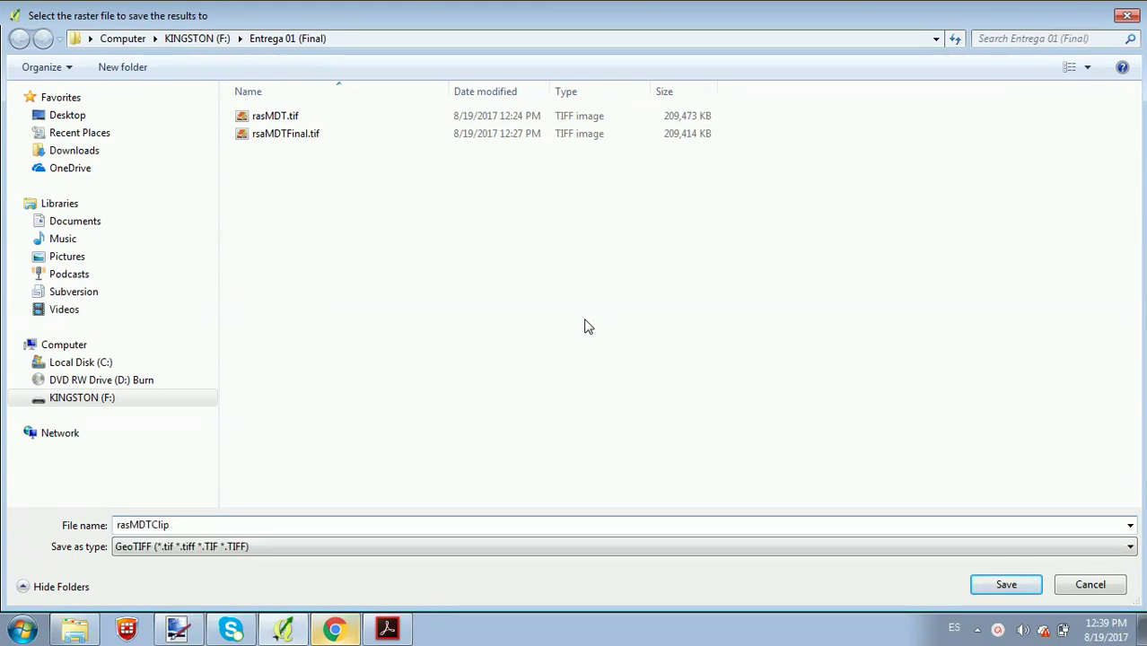
{"action": "key", "text": "Return"}
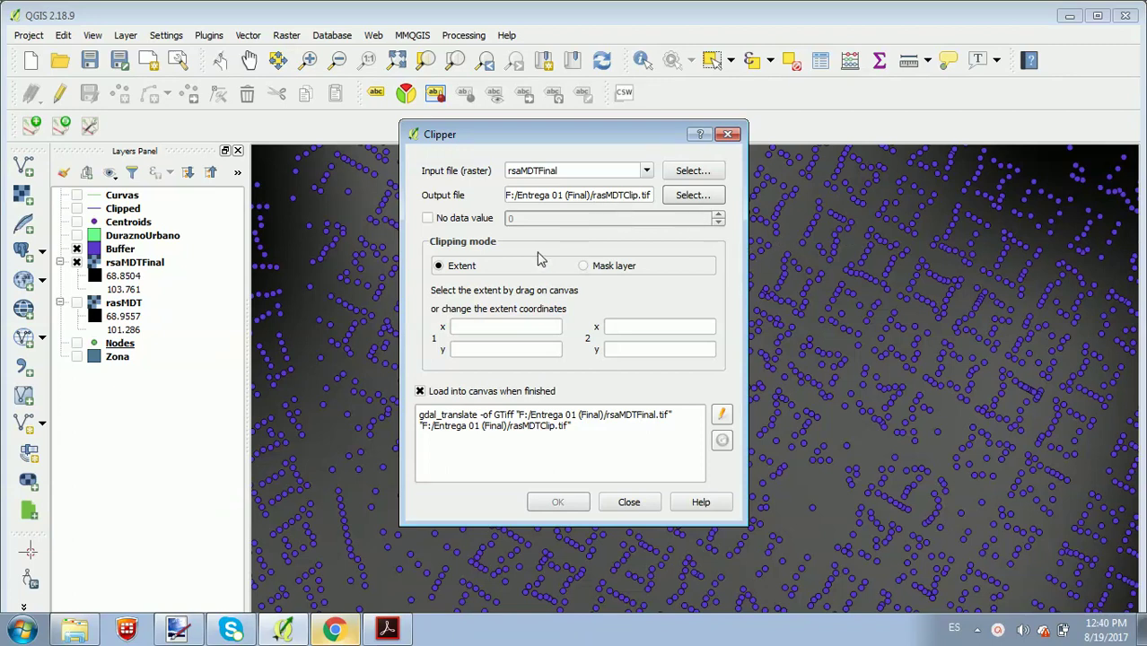
Clip the raster with Buffer as the mask layer and an output alpha band, and close the Clipper when it finishes
{"action": "left_click", "coordinate": [583, 266]}
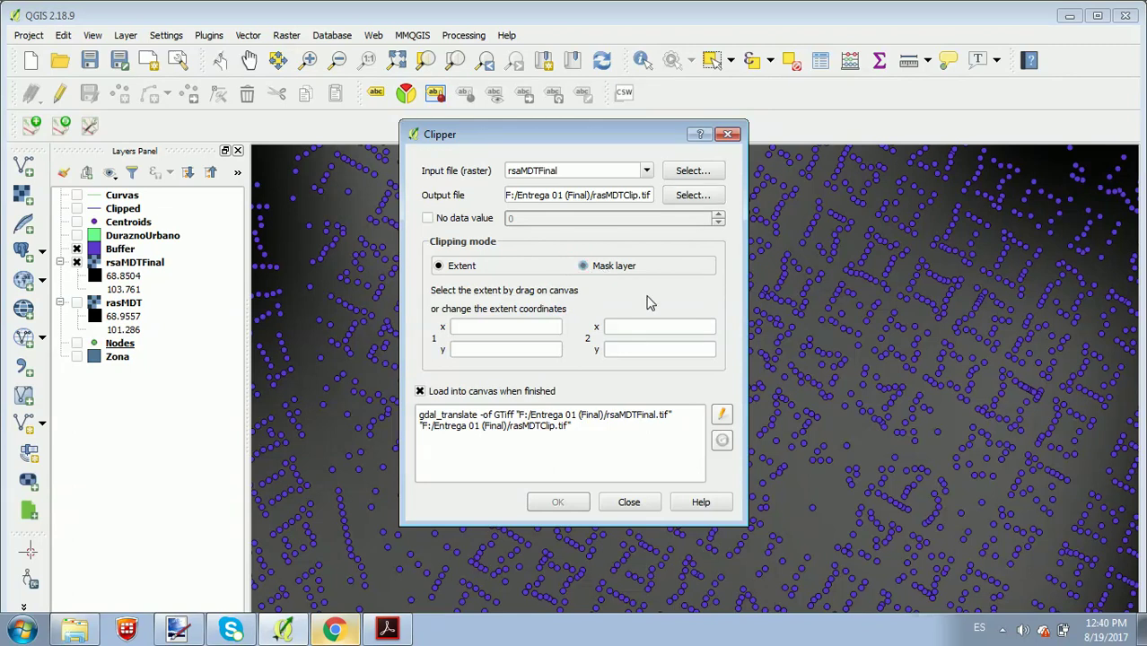
{"action": "left_click", "coordinate": [636, 296]}
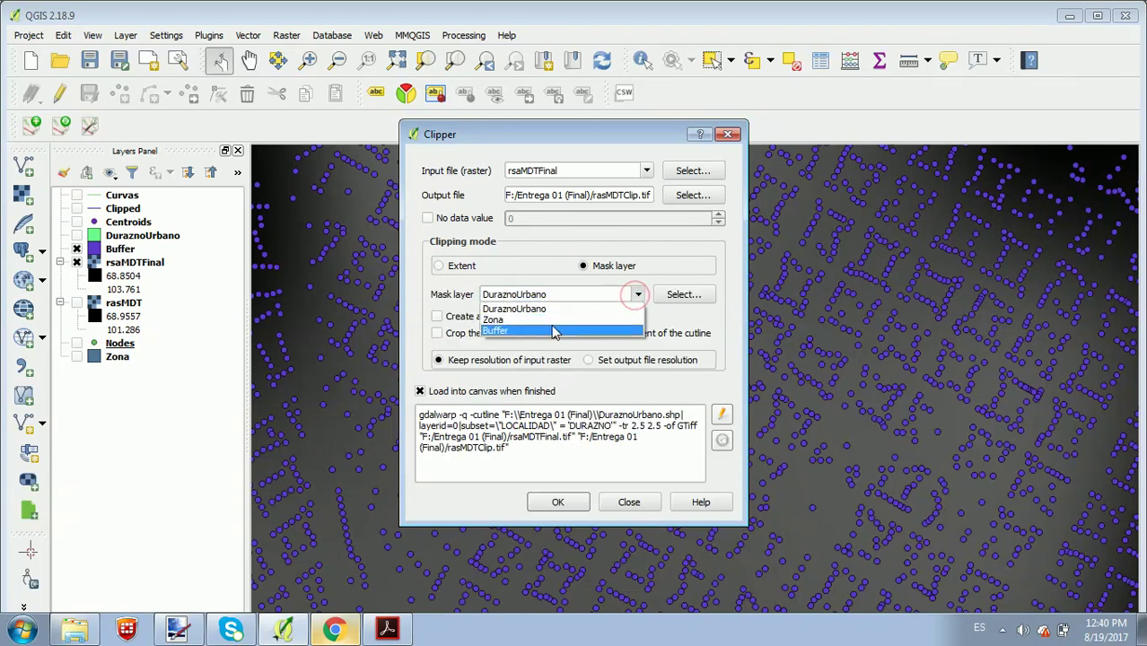
{"action": "left_click", "coordinate": [501, 321]}
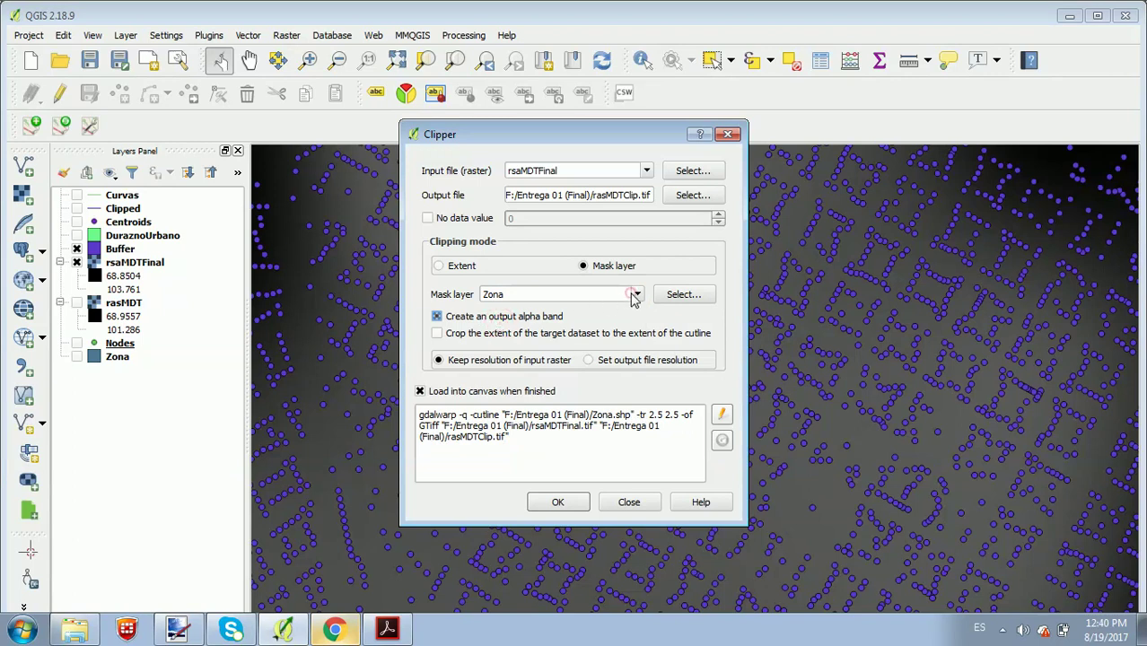
{"action": "scroll", "coordinate": [630, 297], "scroll_direction": "down", "scroll_amount": 1}
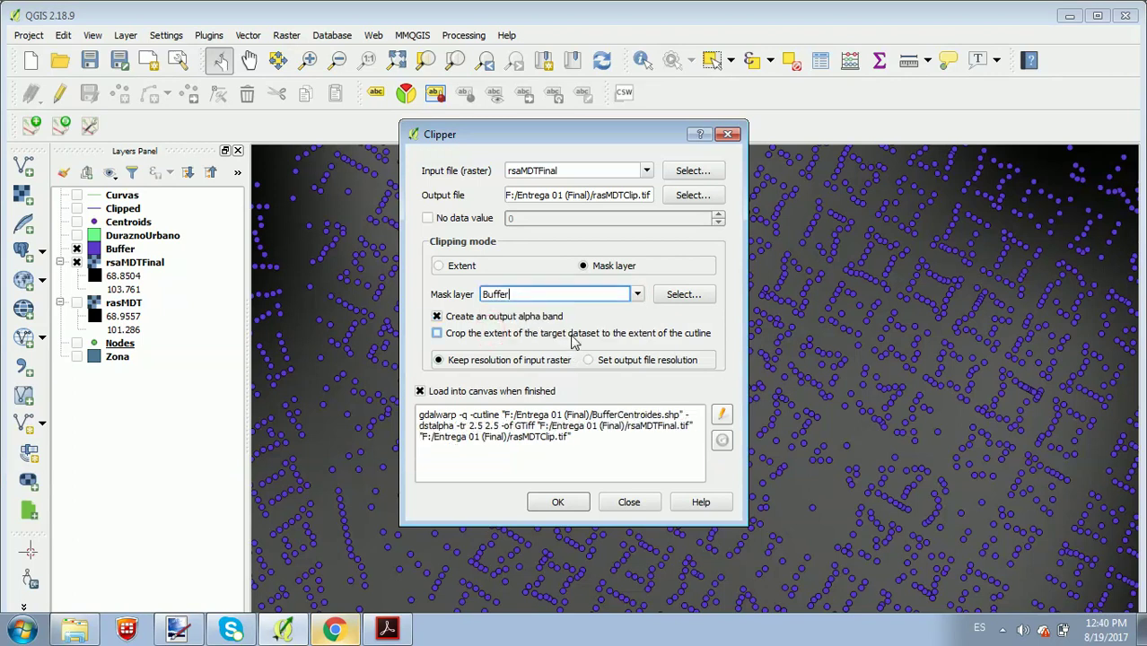
{"action": "left_click", "coordinate": [557, 503]}
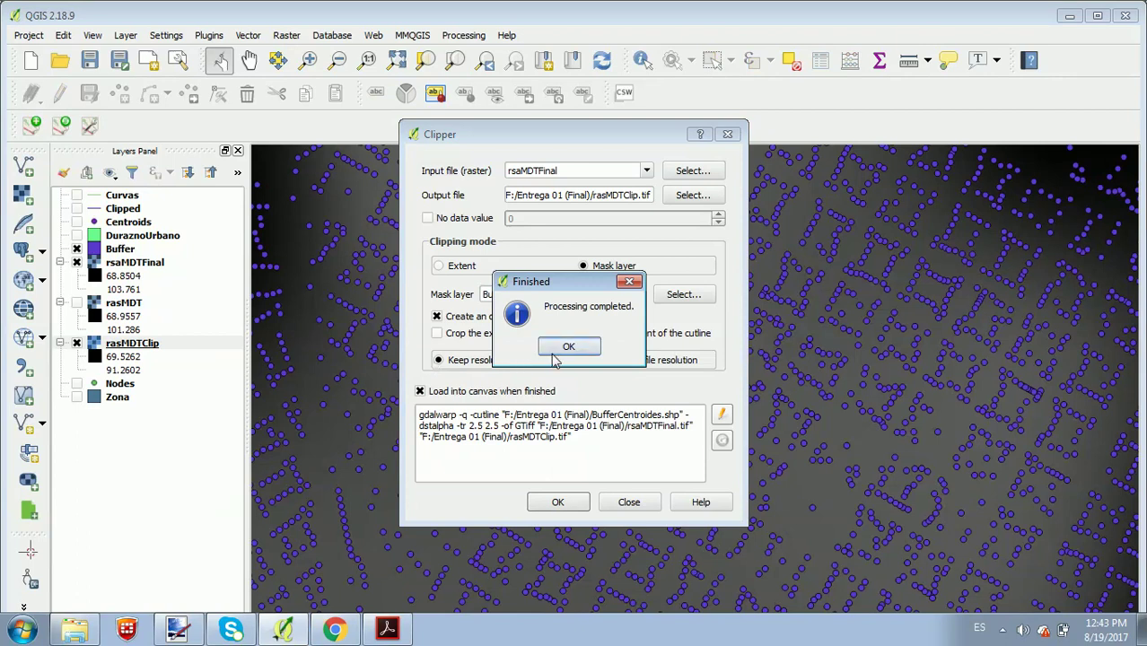
{"action": "left_click", "coordinate": [566, 348]}
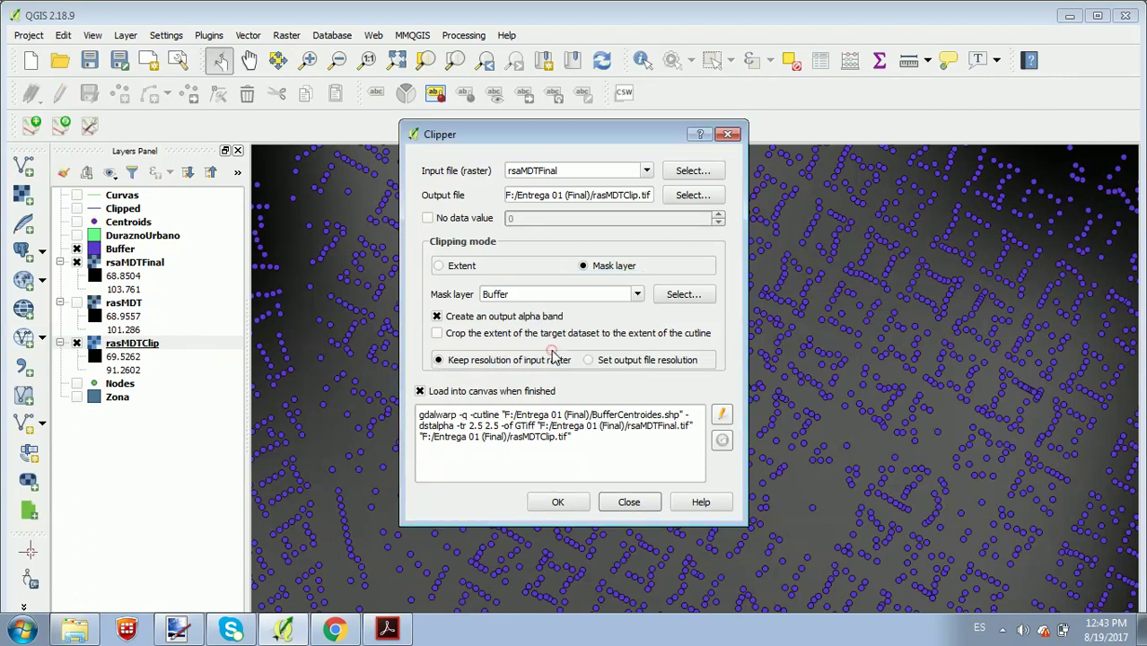
{"action": "left_click", "coordinate": [628, 502]}
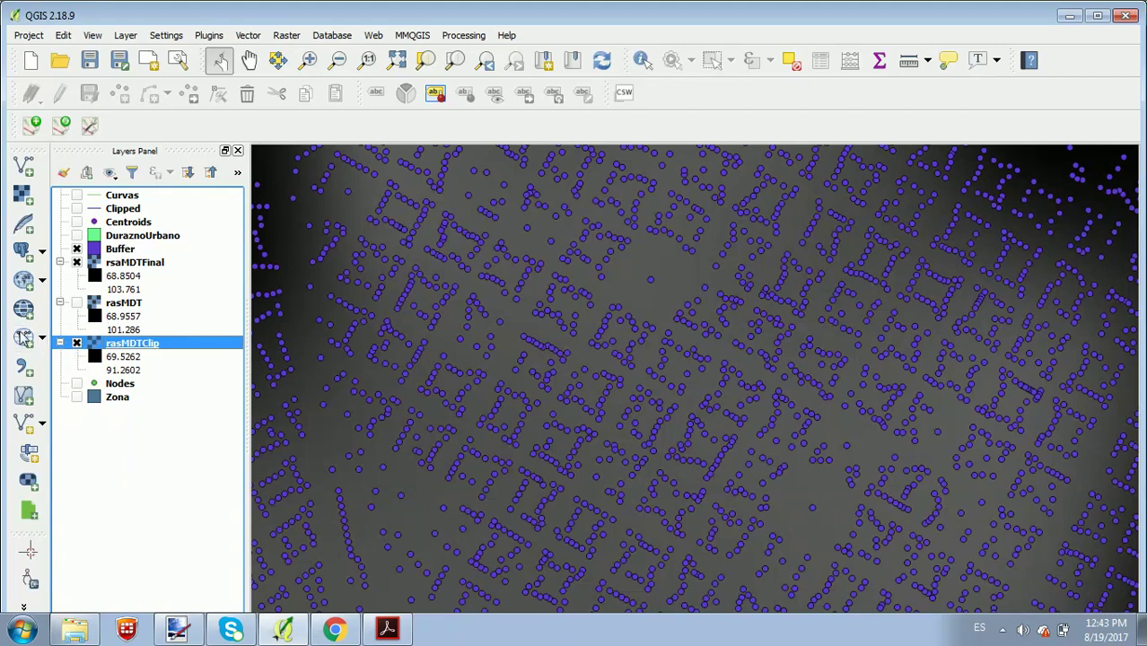
Hide the Buffer and rsaMDTFinal layers and examine the clipped rasMDTClip cells across the town
{"action": "left_click", "coordinate": [77, 262]}
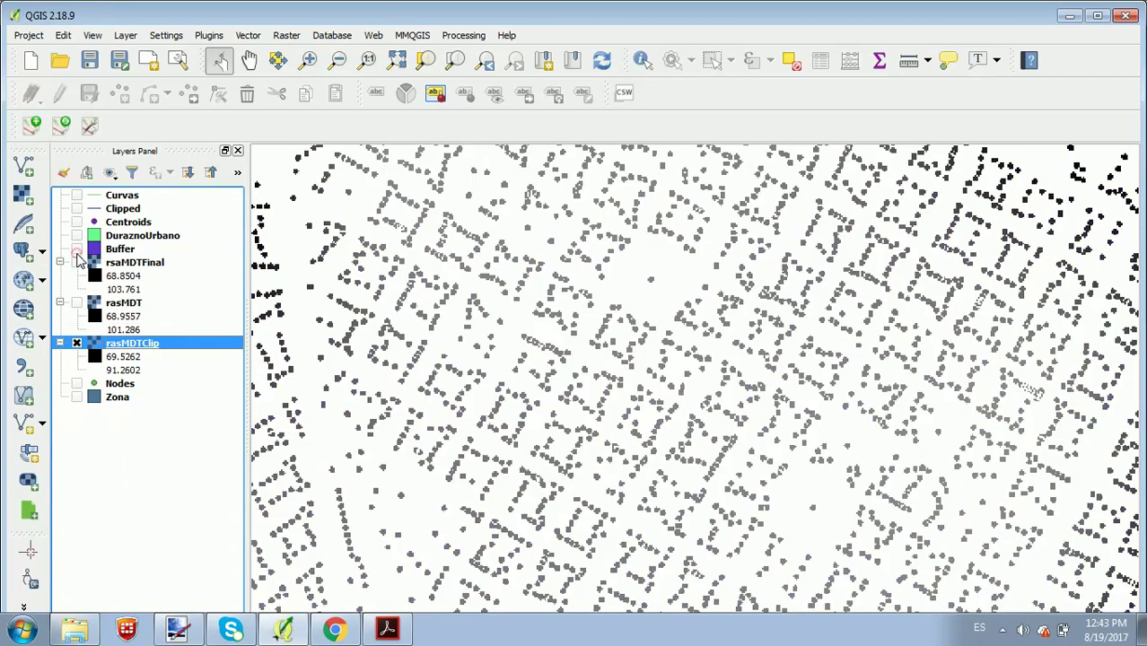
{"action": "scroll", "coordinate": [621, 409], "scroll_direction": "up", "scroll_amount": 1}
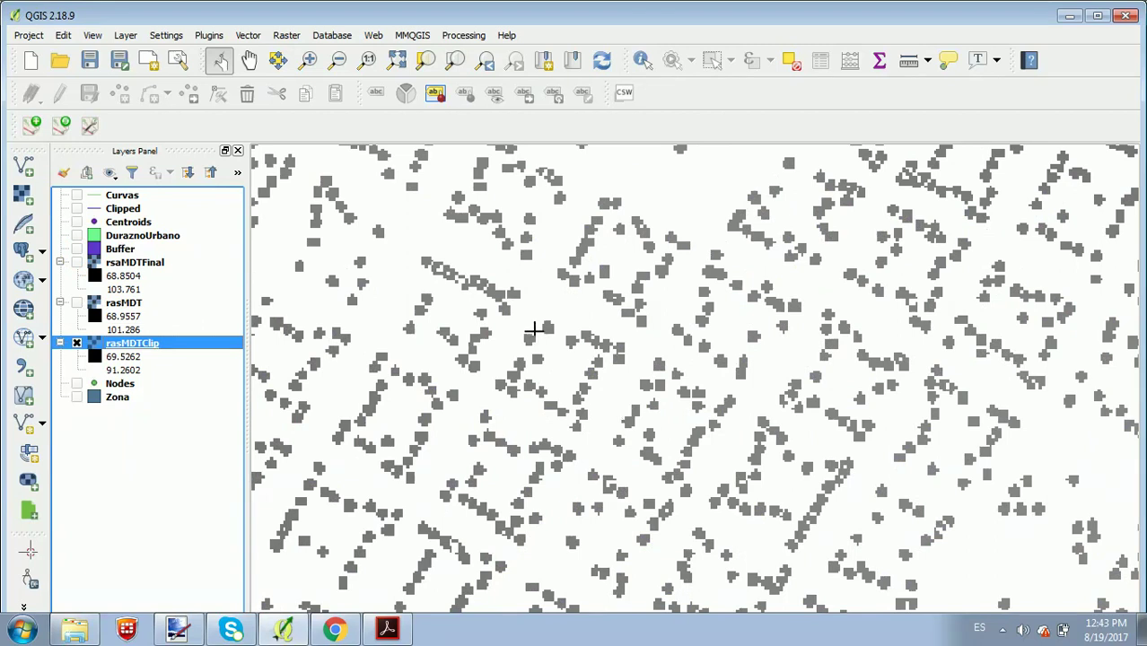
{"action": "scroll", "coordinate": [534, 330], "scroll_direction": "up", "scroll_amount": 1}
{"action": "scroll", "coordinate": [959, 318], "scroll_direction": "down", "scroll_amount": 1}
{"action": "scroll", "coordinate": [891, 298], "scroll_direction": "down", "scroll_amount": 1}
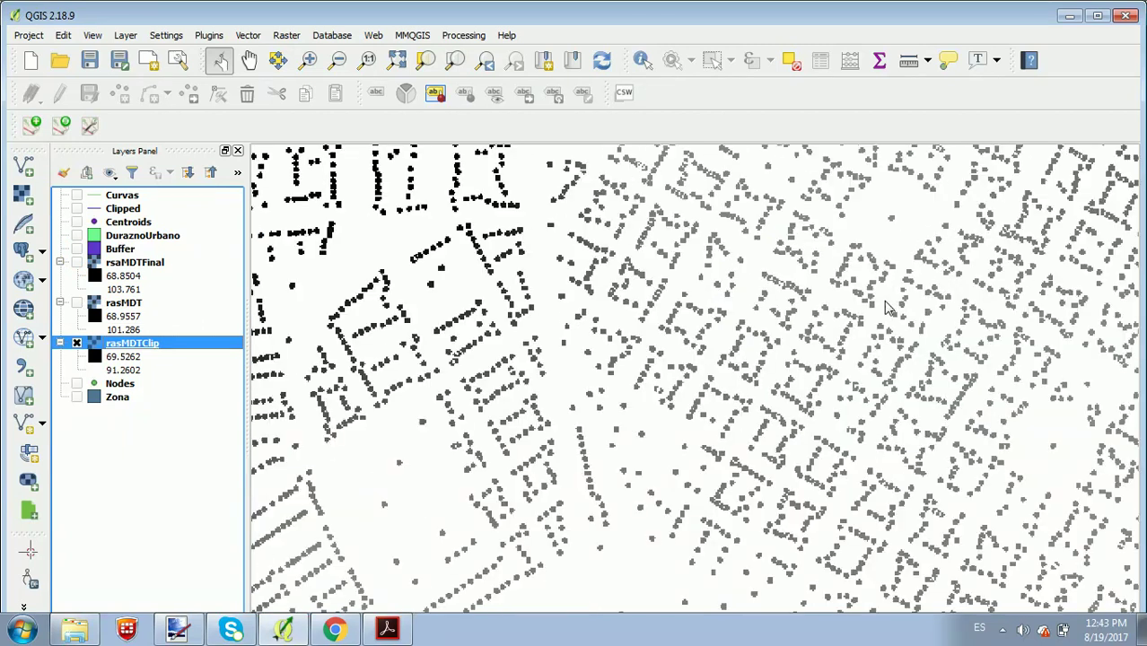
{"action": "scroll", "coordinate": [466, 297], "scroll_direction": "up", "scroll_amount": 1}
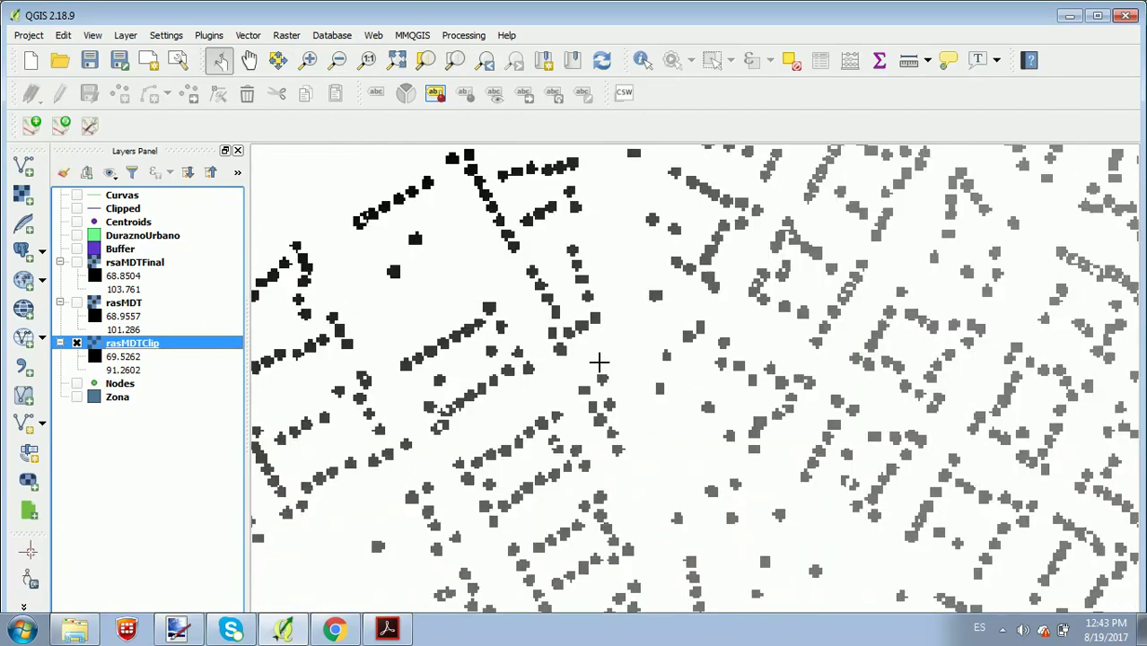
{"action": "scroll", "coordinate": [463, 389], "scroll_direction": "down", "scroll_amount": 1}
{"action": "left_click_drag", "start_coordinate": [463, 390], "coordinate": [949, 420]}
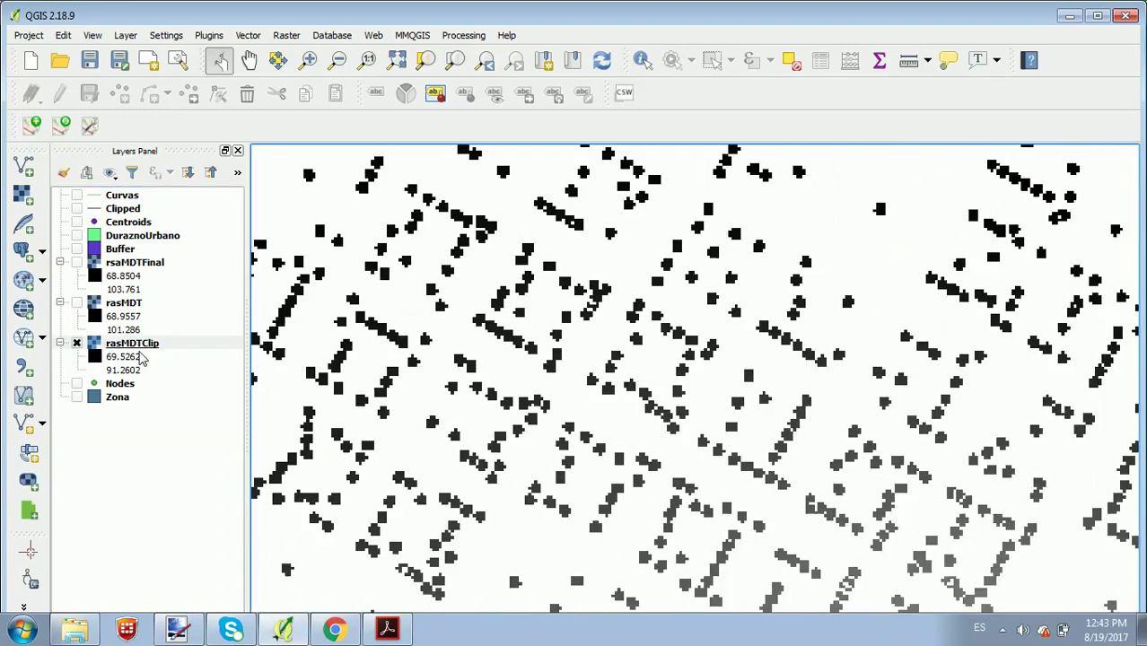
Open the style properties of rasMDTClip and check its minimum and maximum band values
{"action": "double_click", "coordinate": [139, 349]}
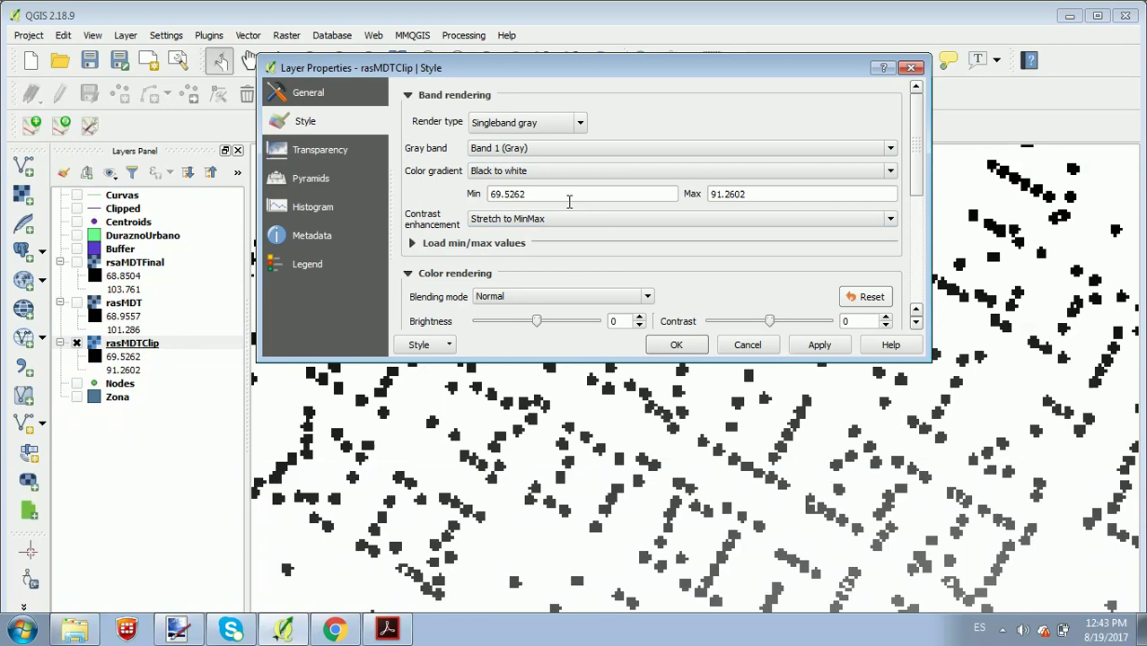
{"action": "double_click", "coordinate": [567, 197]}
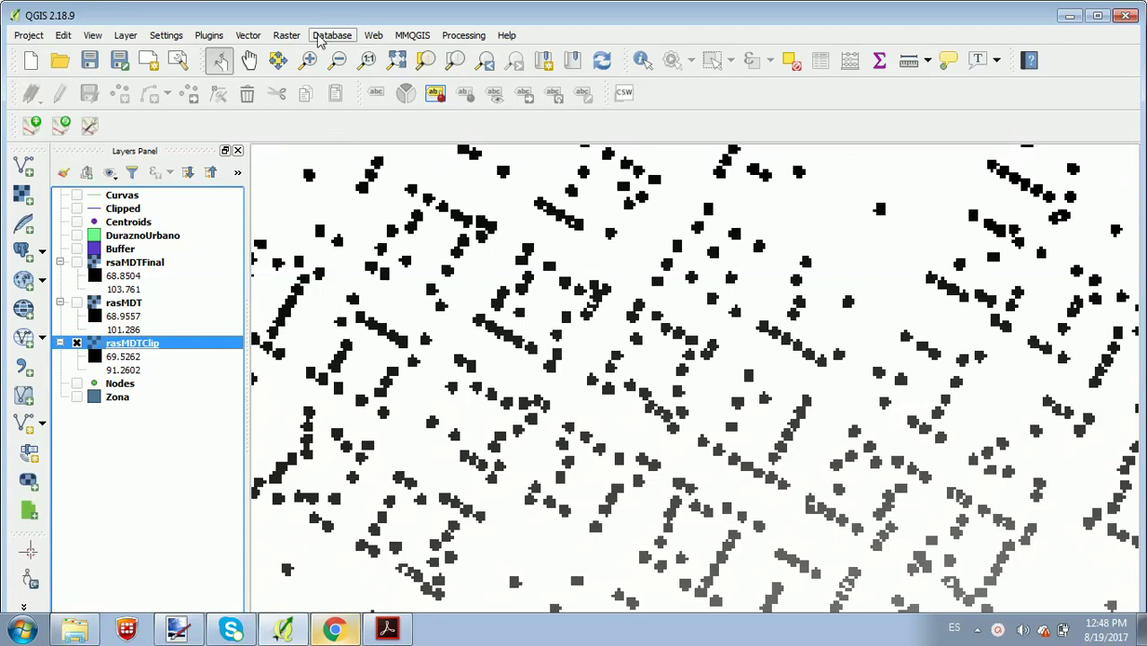
Enter the Raster Calculator expression "rsaMDTFinal@1" < 74.53
{"action": "left_click", "coordinate": [286, 35]}
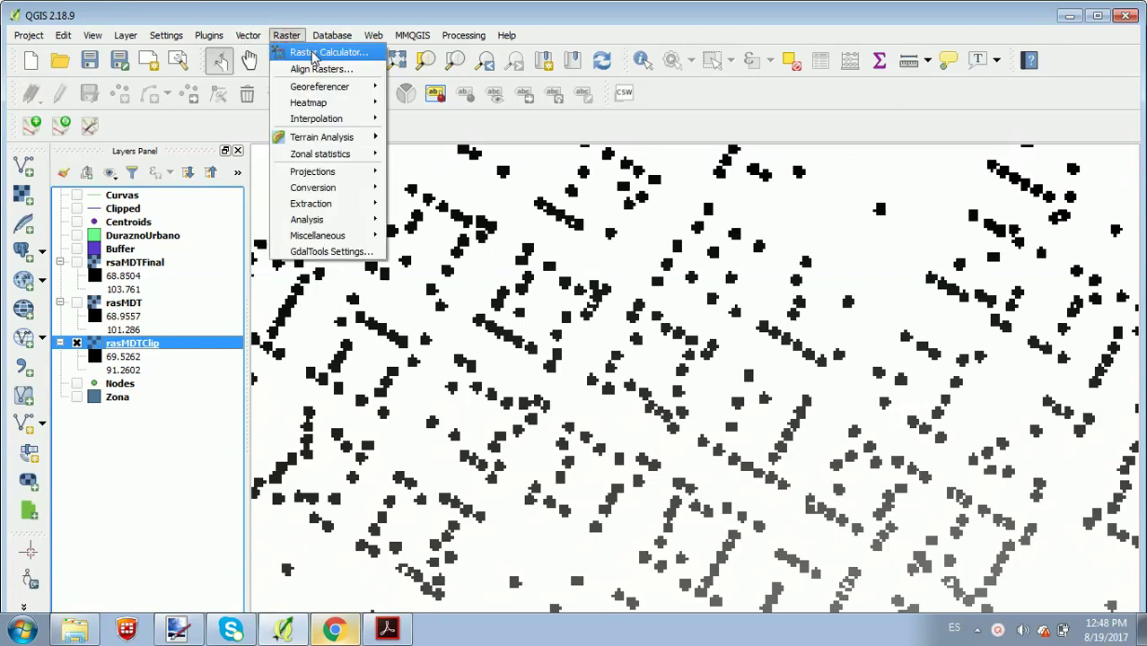
{"action": "left_click", "coordinate": [313, 59]}
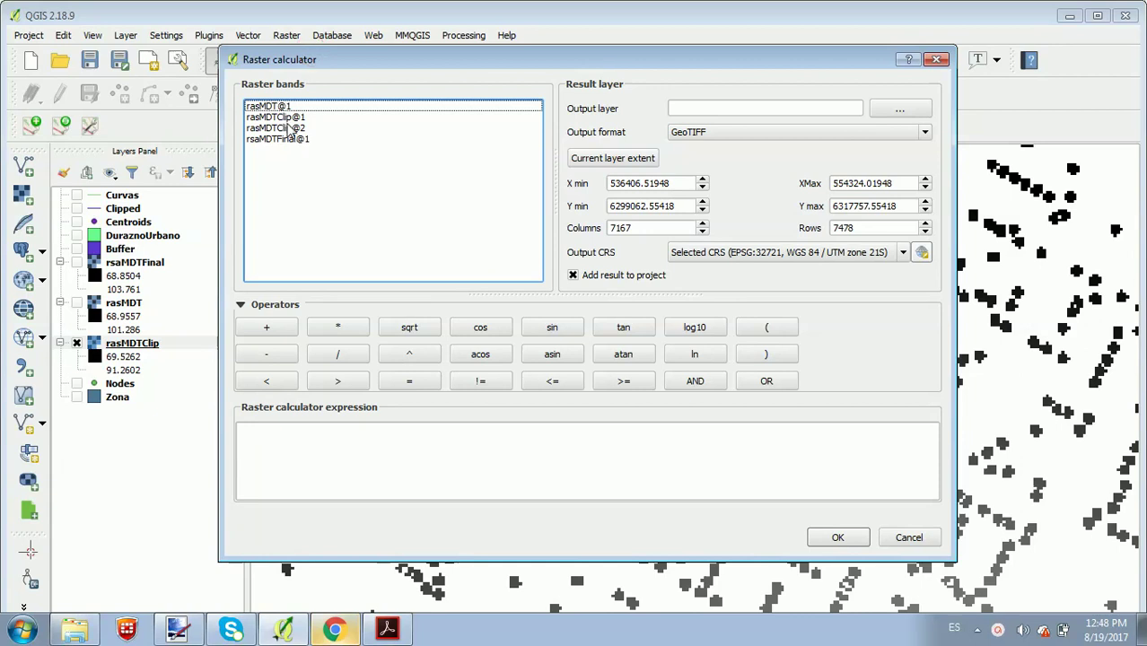
{"action": "double_click", "coordinate": [278, 141]}
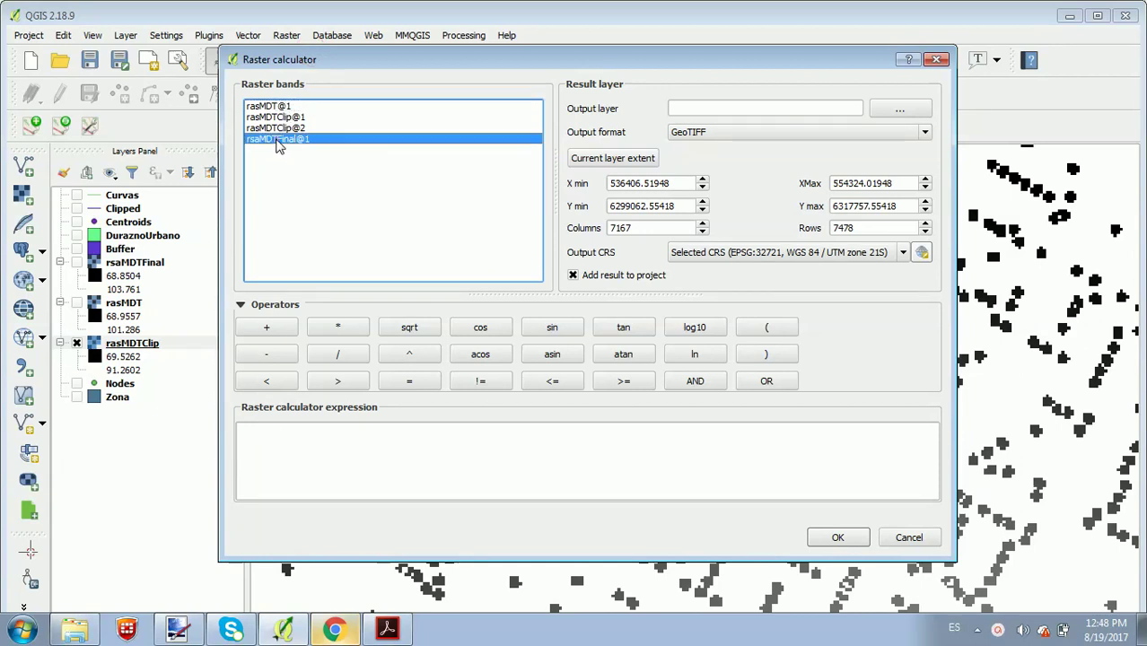
{"action": "left_click", "coordinate": [267, 384]}
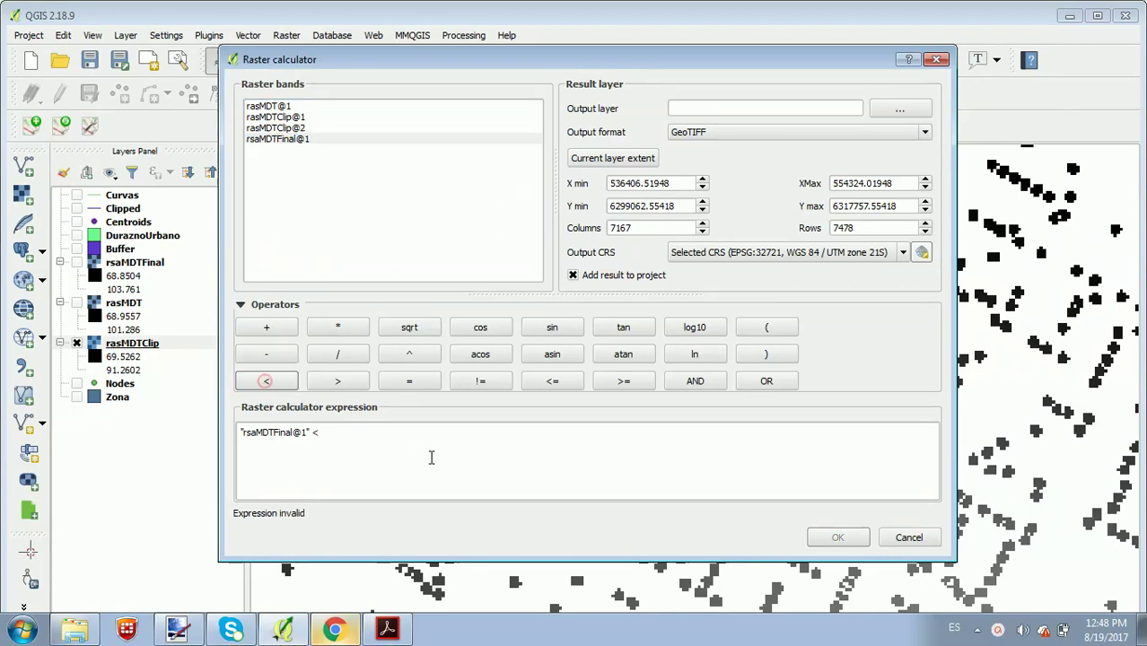
{"action": "left_click", "coordinate": [401, 445]}
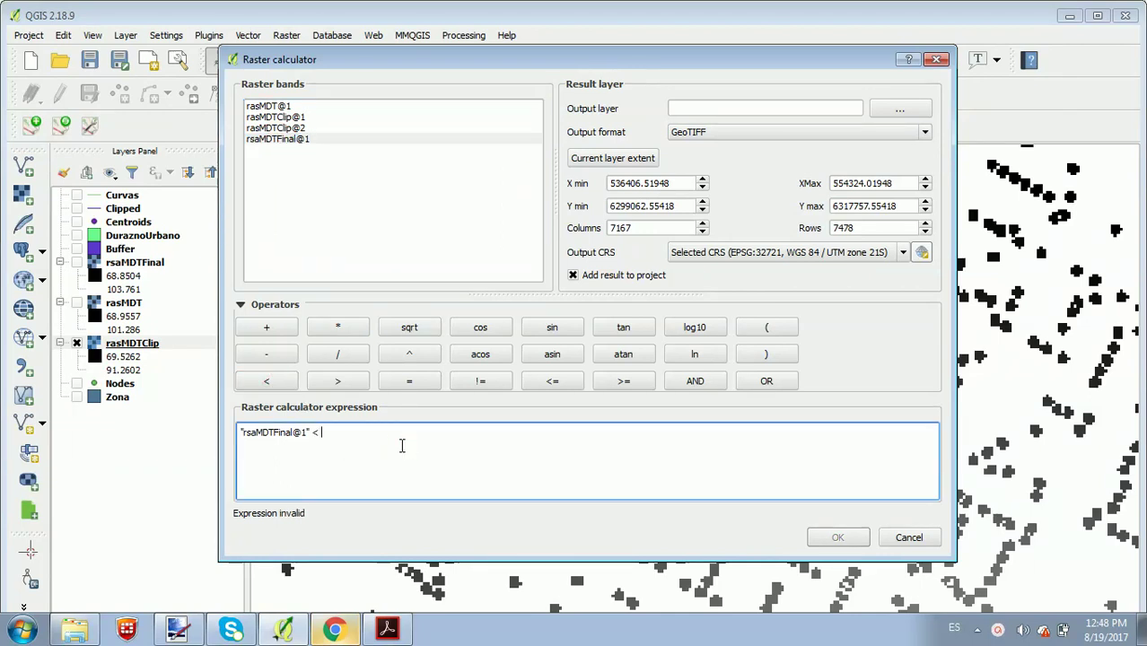
{"action": "type", "text": "74.53"}
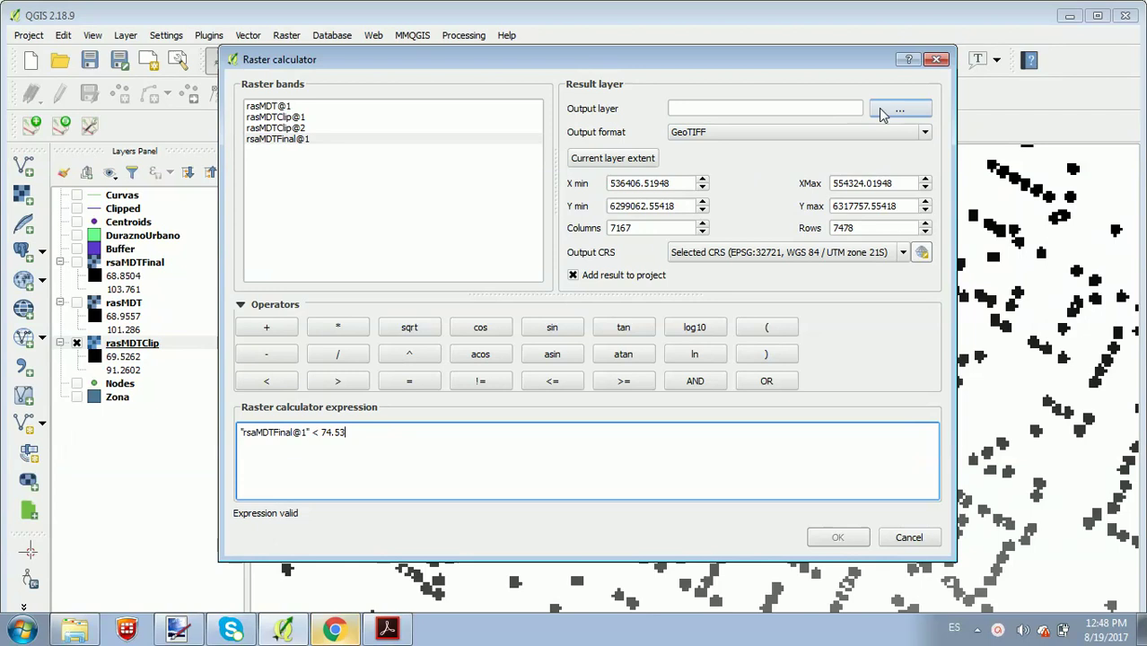
Set the result layer to rasZonaRiesgo in the Entrega 01 (Final) folder on drive F: and run the calculation
{"action": "left_click", "coordinate": [881, 112]}
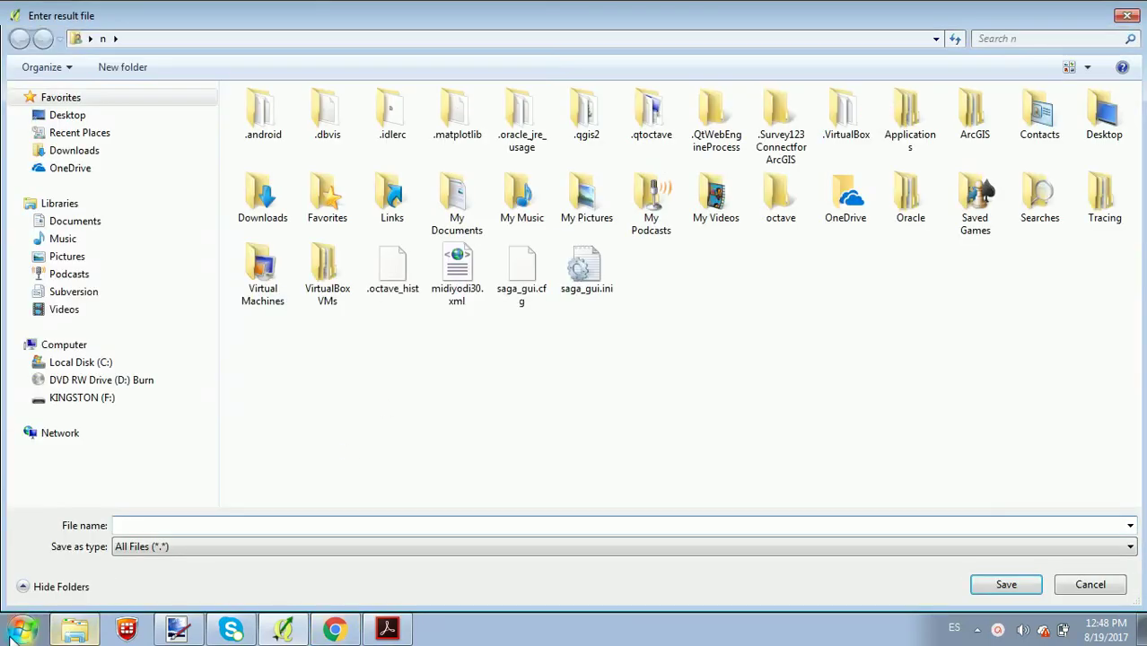
{"action": "left_click", "coordinate": [94, 400]}
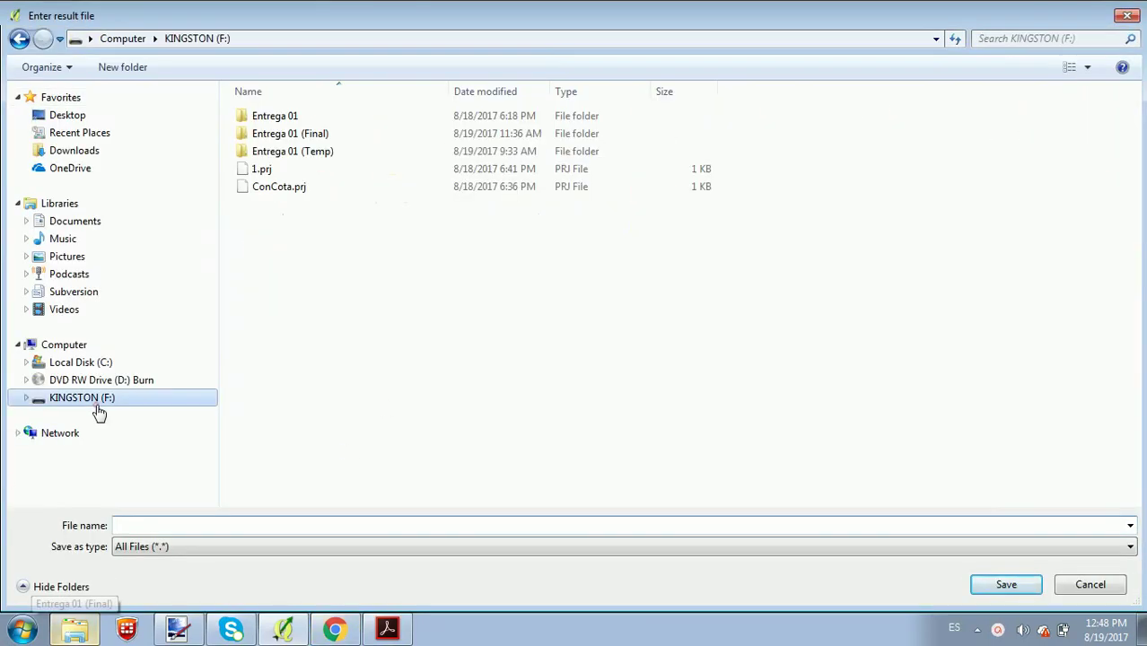
{"action": "double_click", "coordinate": [308, 135]}
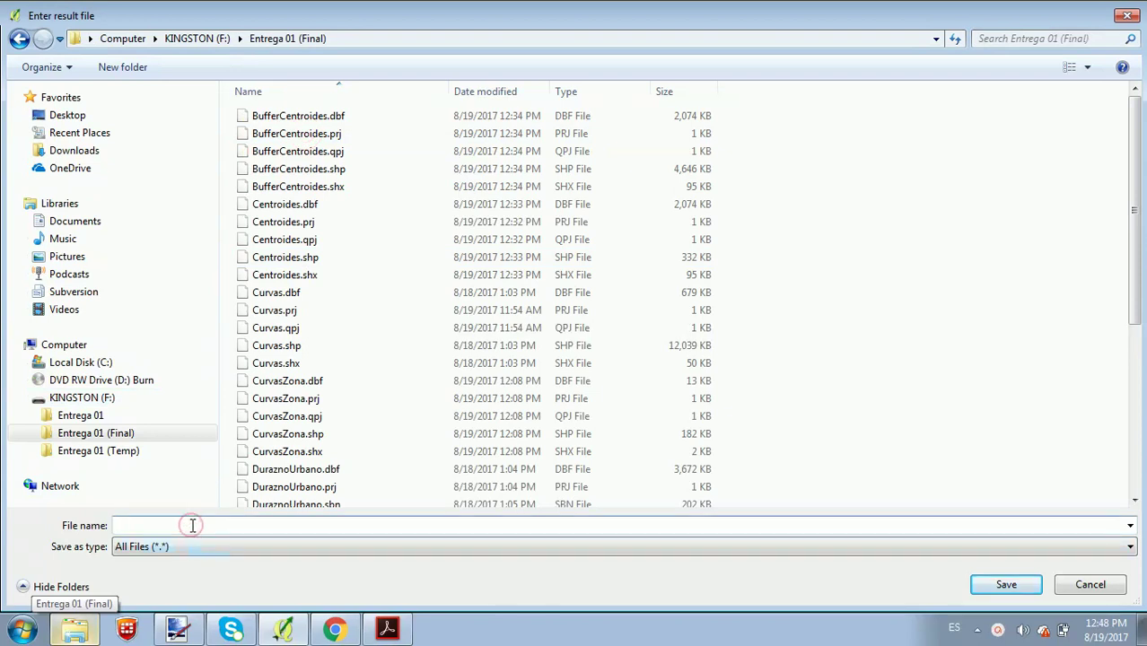
{"action": "left_click", "coordinate": [192, 525]}
{"action": "type", "text": "rasZonaRiesgo"}
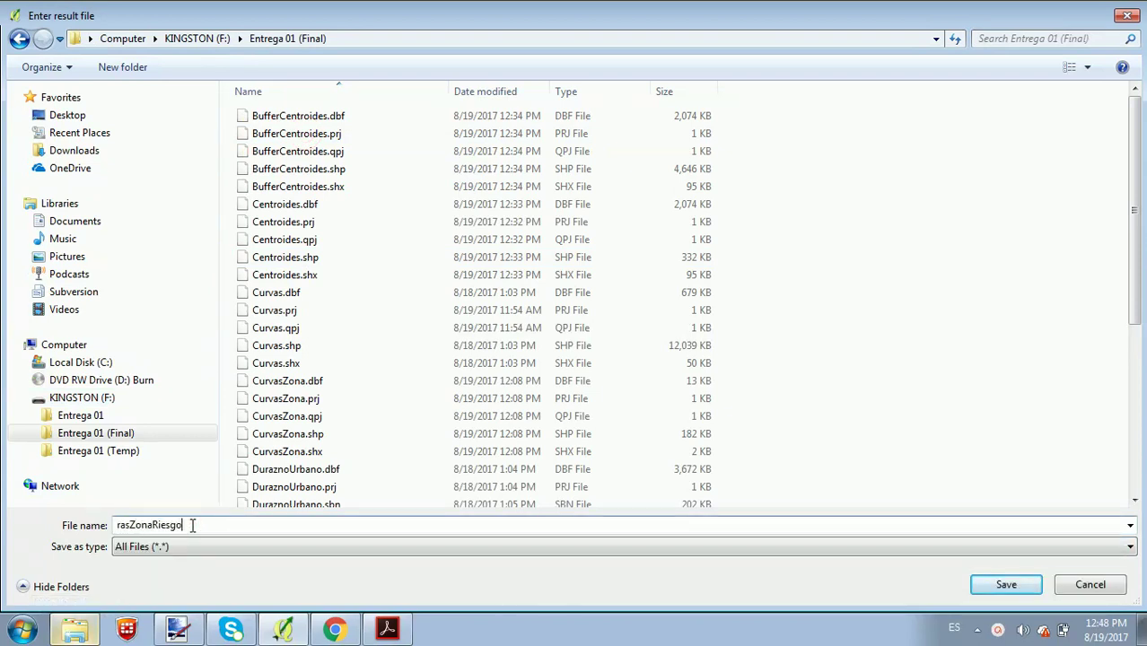
{"action": "key", "text": "Return"}
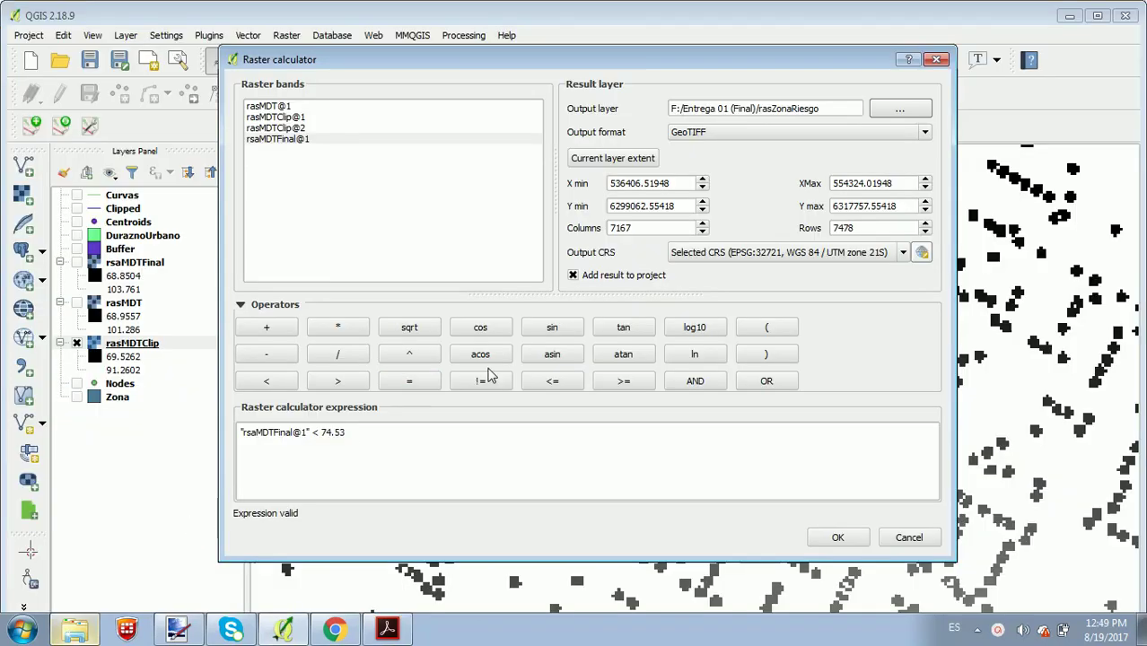
{"action": "left_click", "coordinate": [837, 539]}
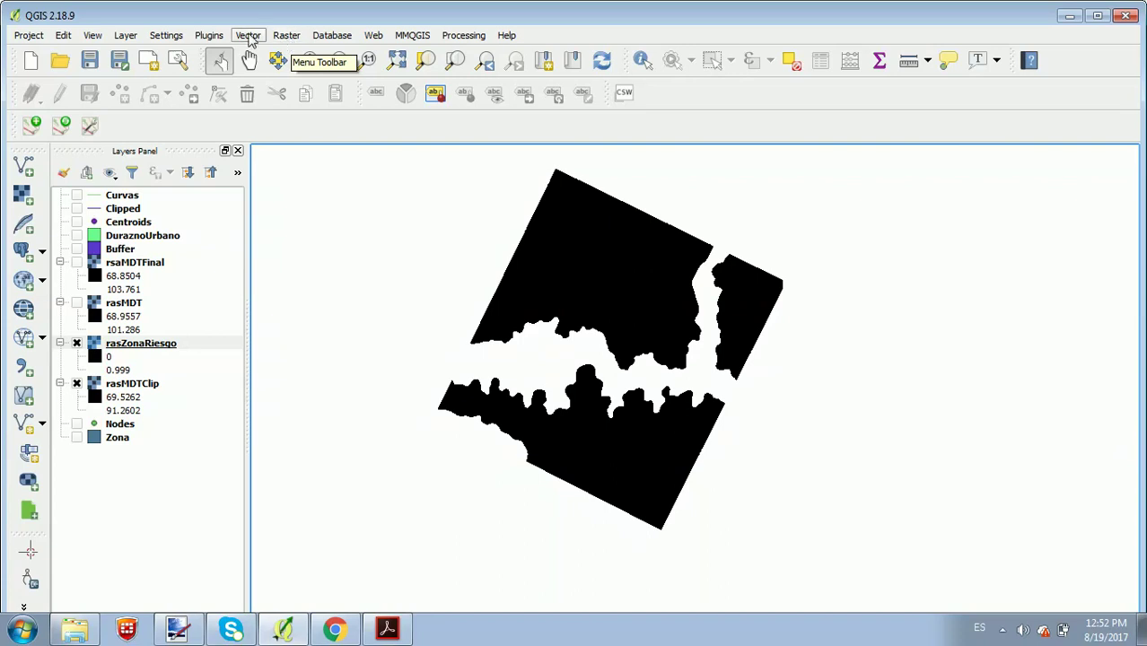
Set up a Polygonize conversion of the rasZonaRiesgo raster with ZonaRiesgo in the Entrega 01 (Final) folder on drive F: as output
{"action": "left_click", "coordinate": [287, 36]}
{"action": "mouse_move", "coordinate": [321, 153]}
{"action": "mouse_move", "coordinate": [311, 190]}
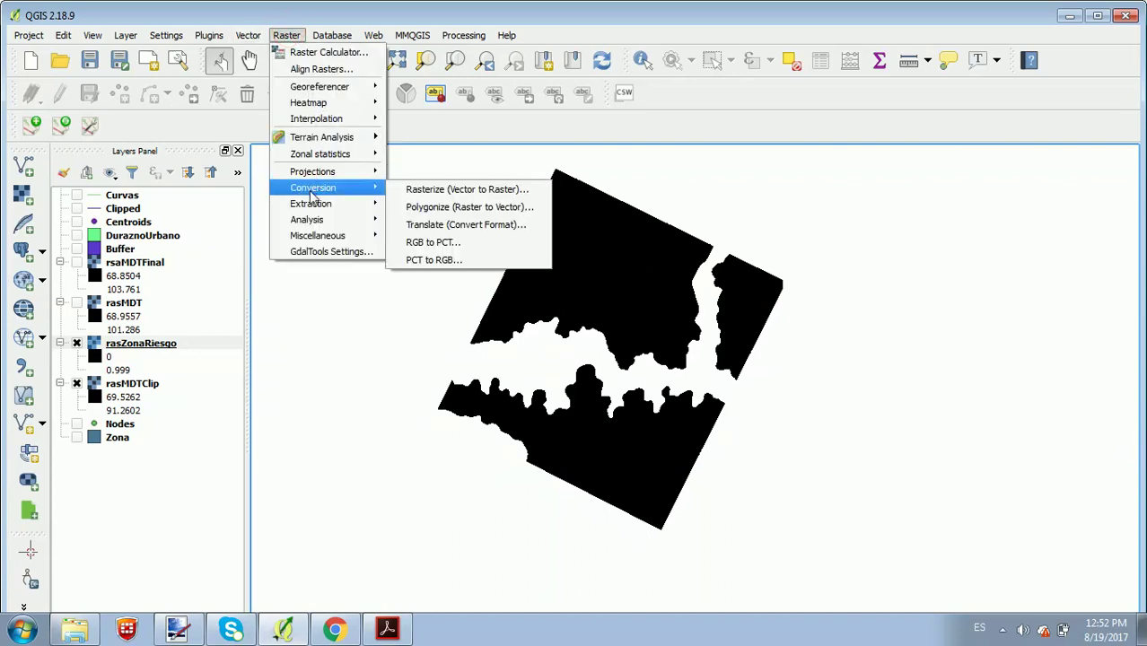
{"action": "left_click", "coordinate": [422, 208]}
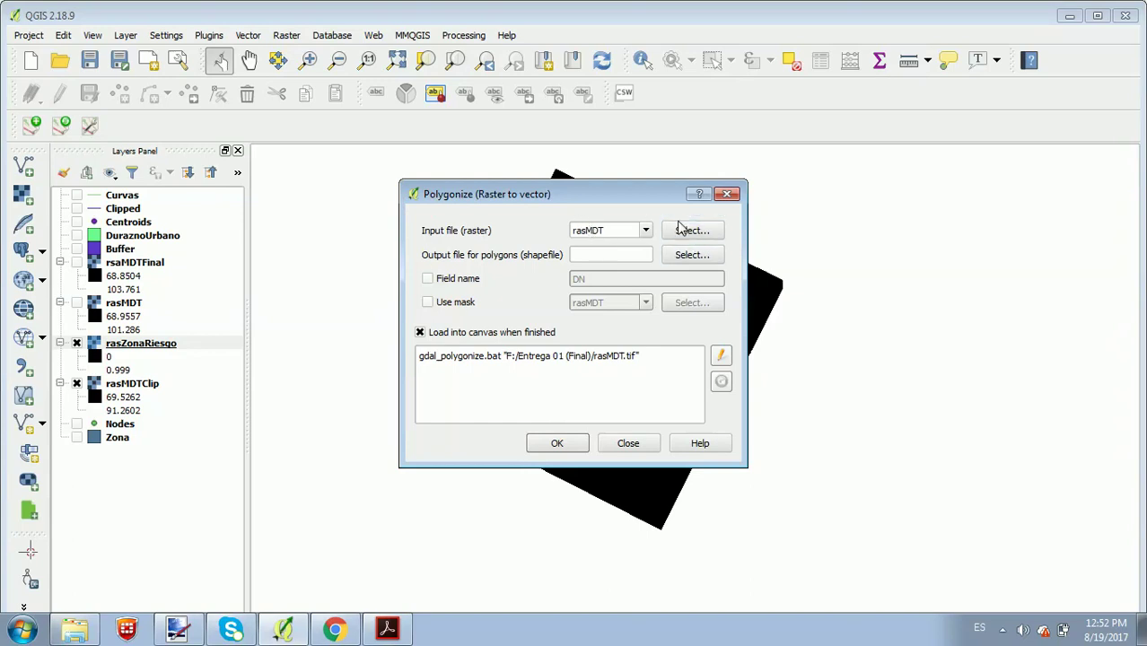
{"action": "left_click", "coordinate": [639, 230]}
{"action": "left_click", "coordinate": [610, 277]}
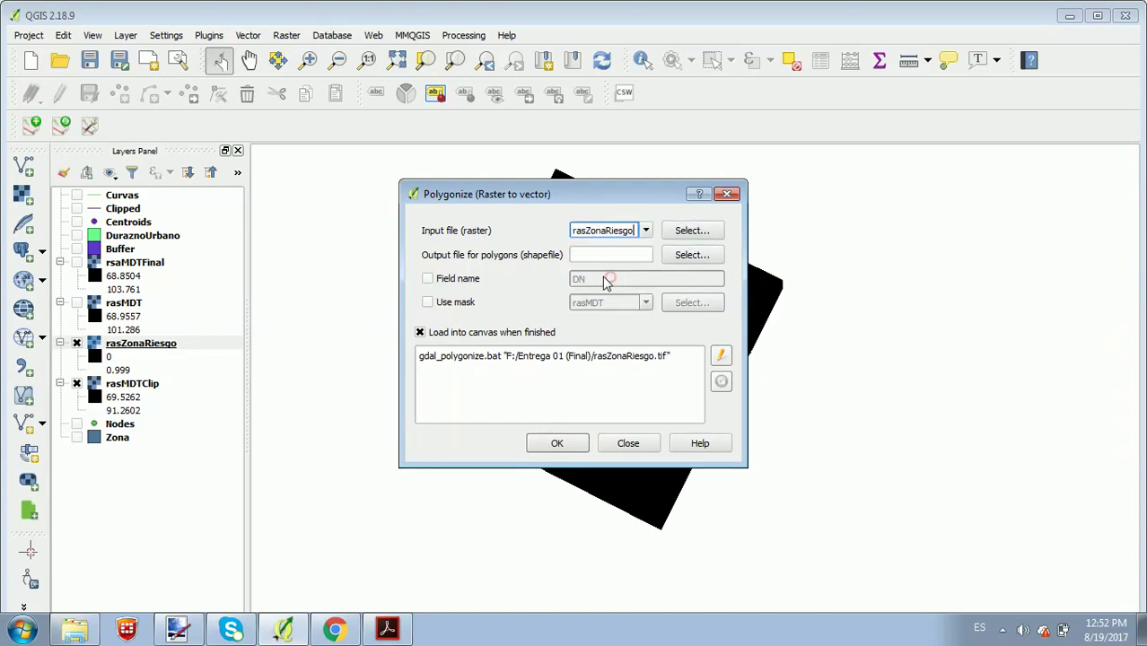
{"action": "left_click", "coordinate": [611, 253]}
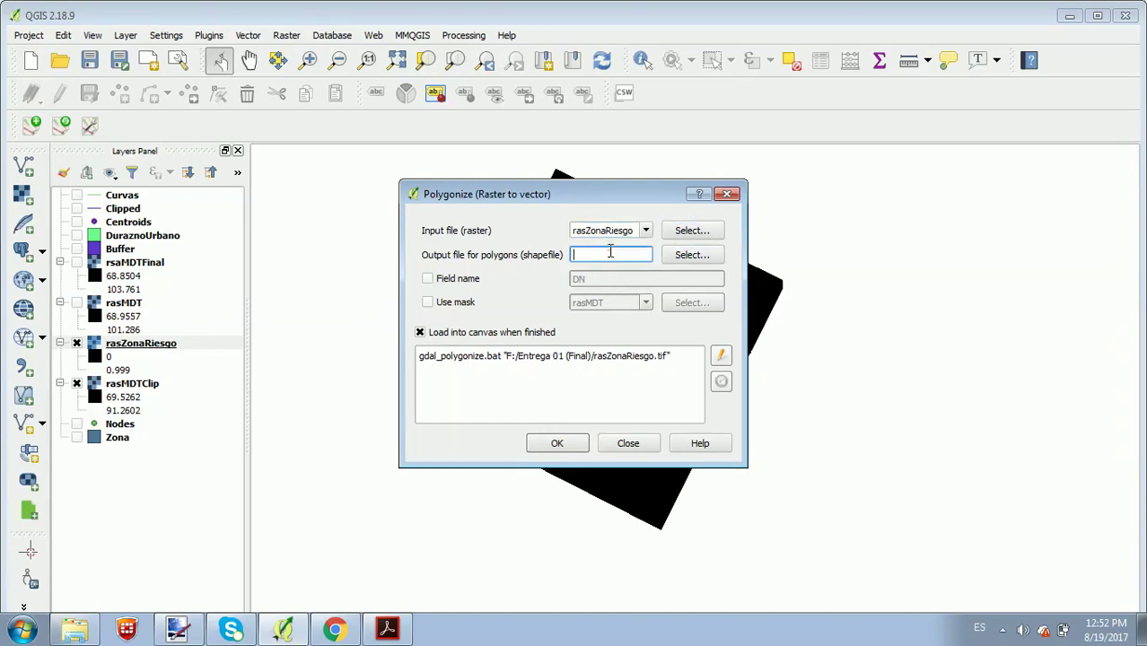
{"action": "left_click", "coordinate": [690, 256]}
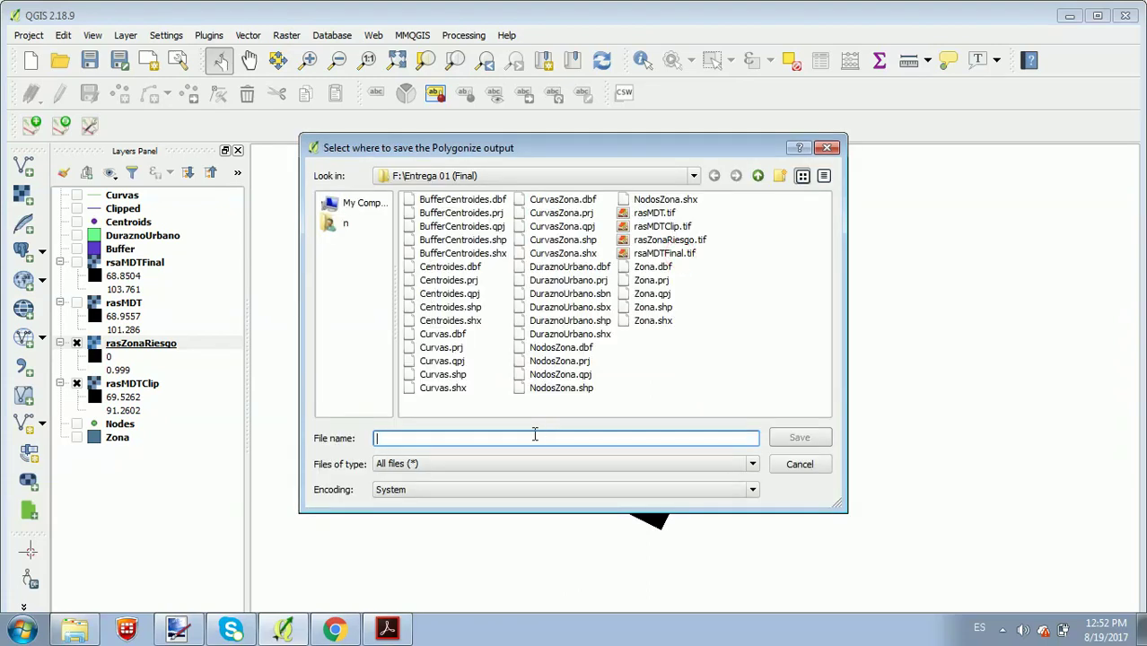
{"action": "type", "text": "Zona"}
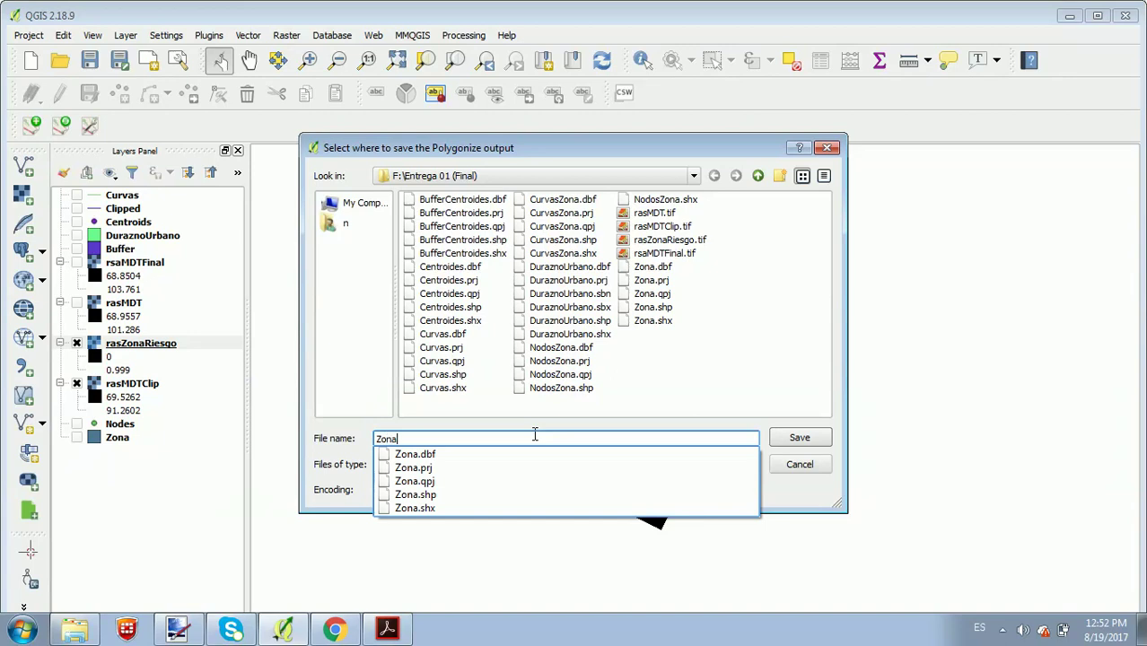
{"action": "type", "text": "Riesgo"}
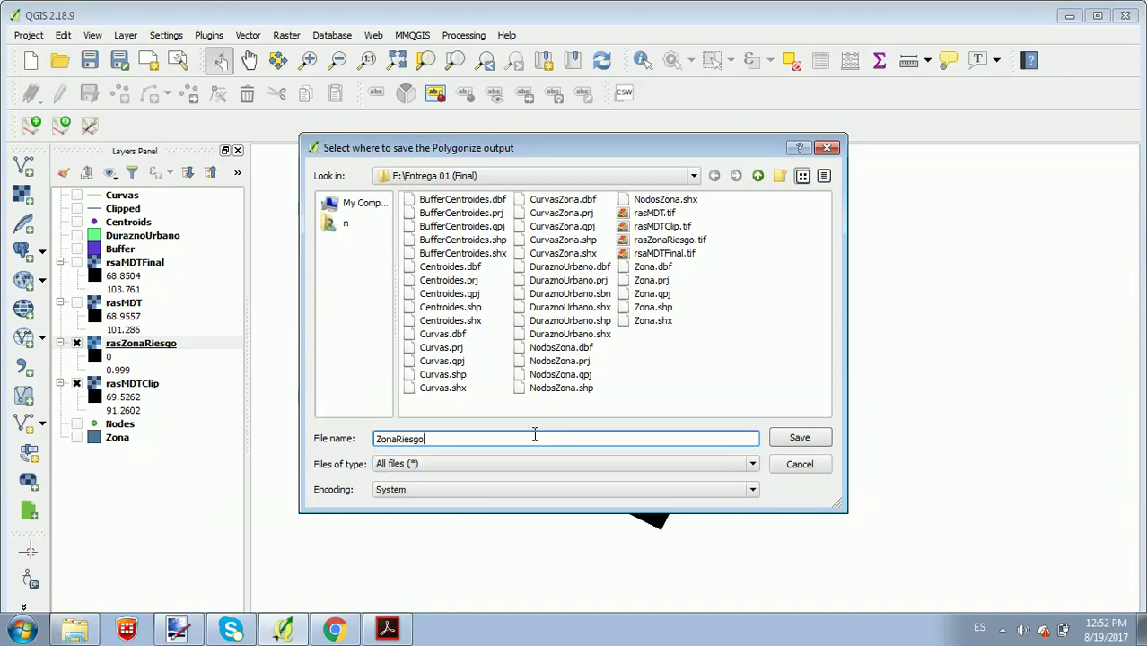
{"action": "left_click", "coordinate": [799, 438]}
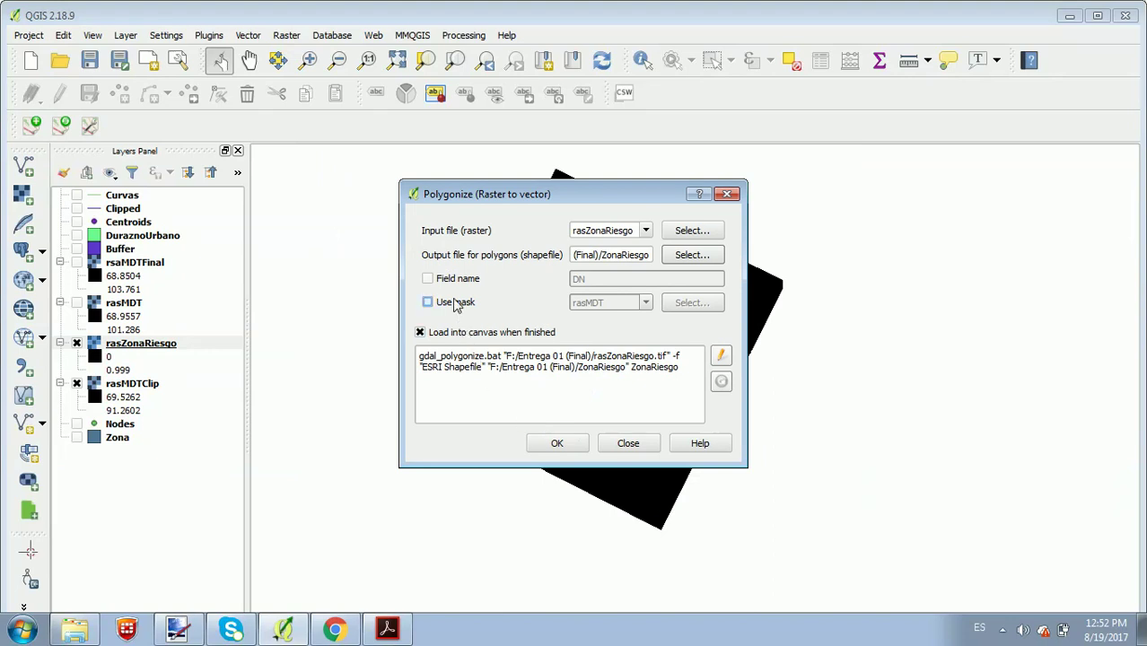
Name the polygon value field Riesgo, run the Polygonize conversion and close its dialogs
{"action": "left_click", "coordinate": [428, 279]}
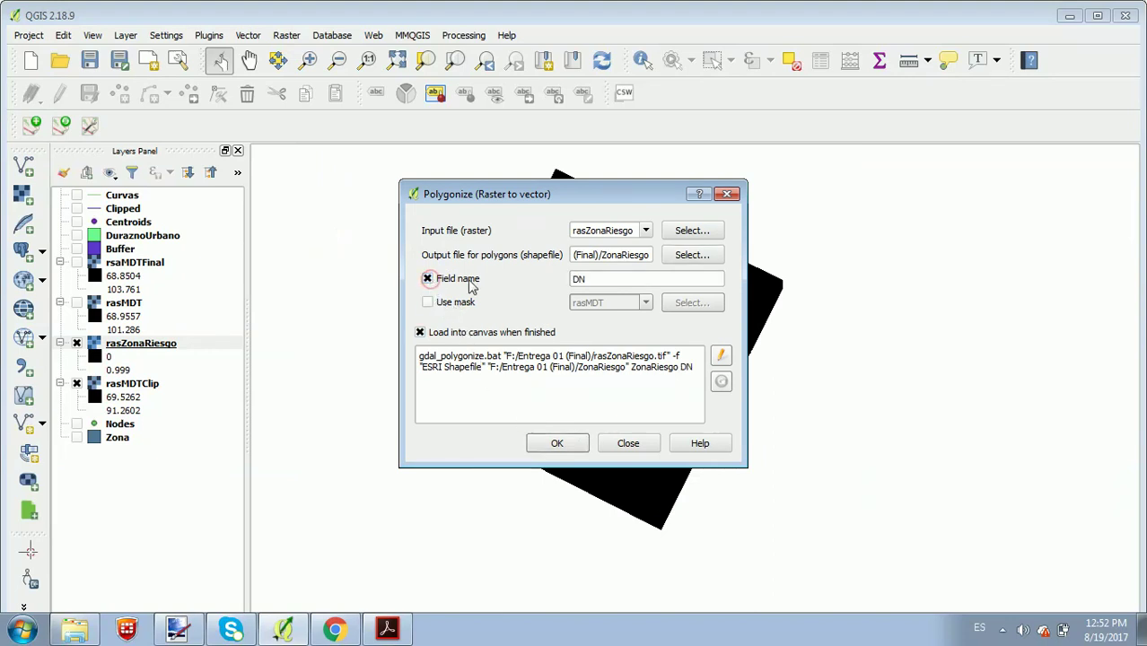
{"action": "double_click", "coordinate": [616, 284]}
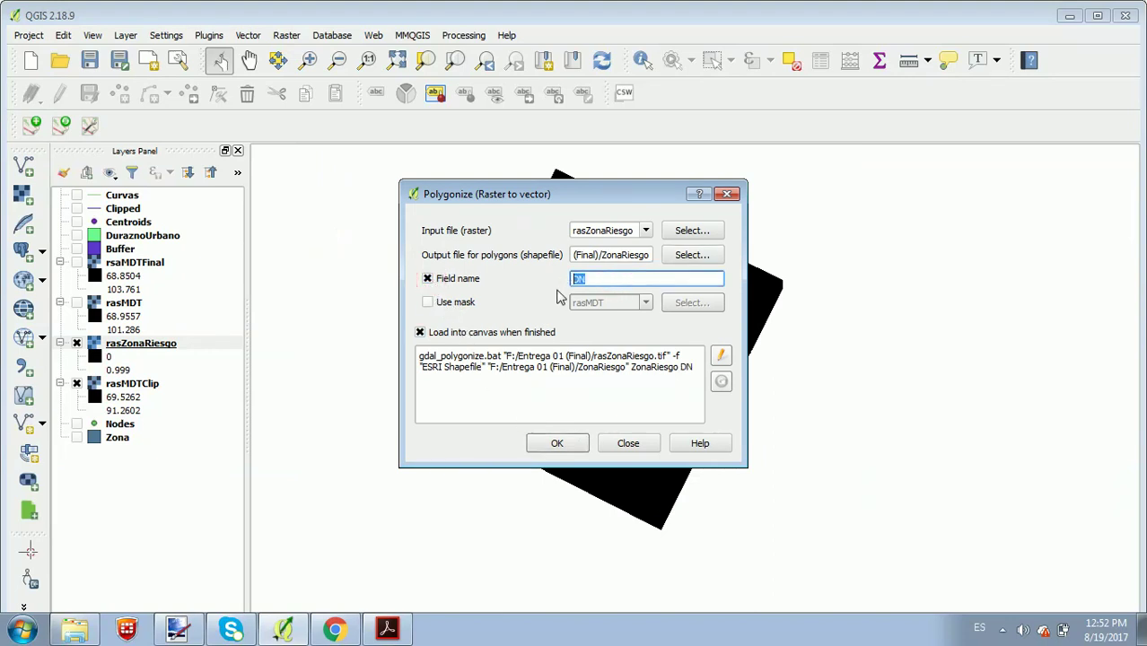
{"action": "type", "text": "Riesgo"}
{"action": "left_click", "coordinate": [556, 446]}
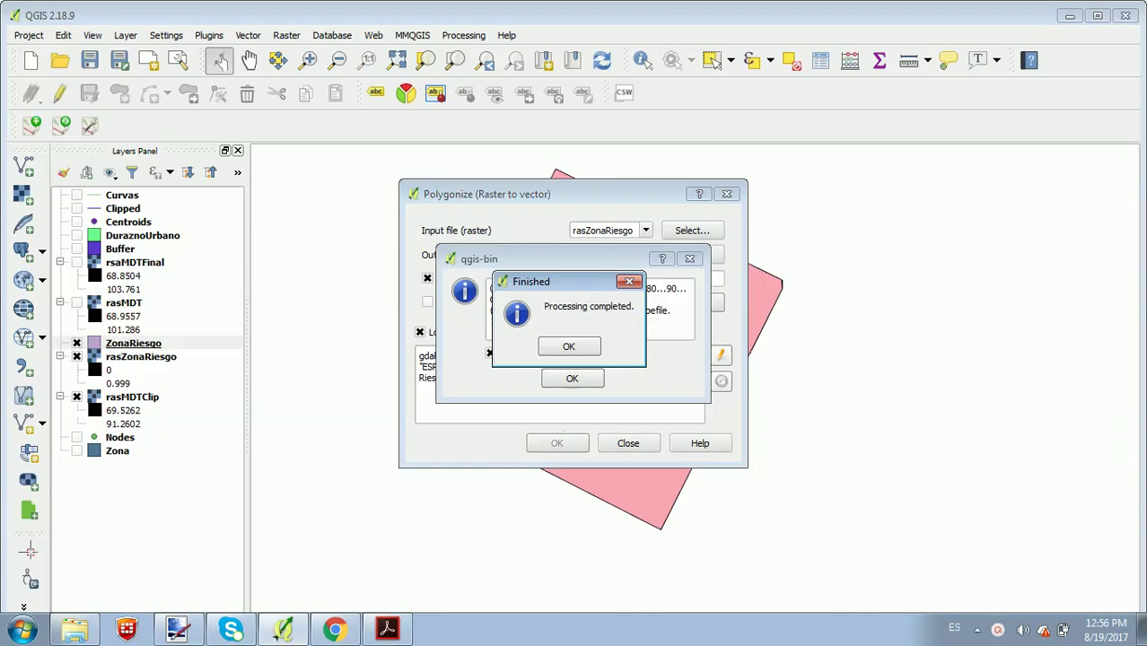
{"action": "left_click", "coordinate": [571, 346]}
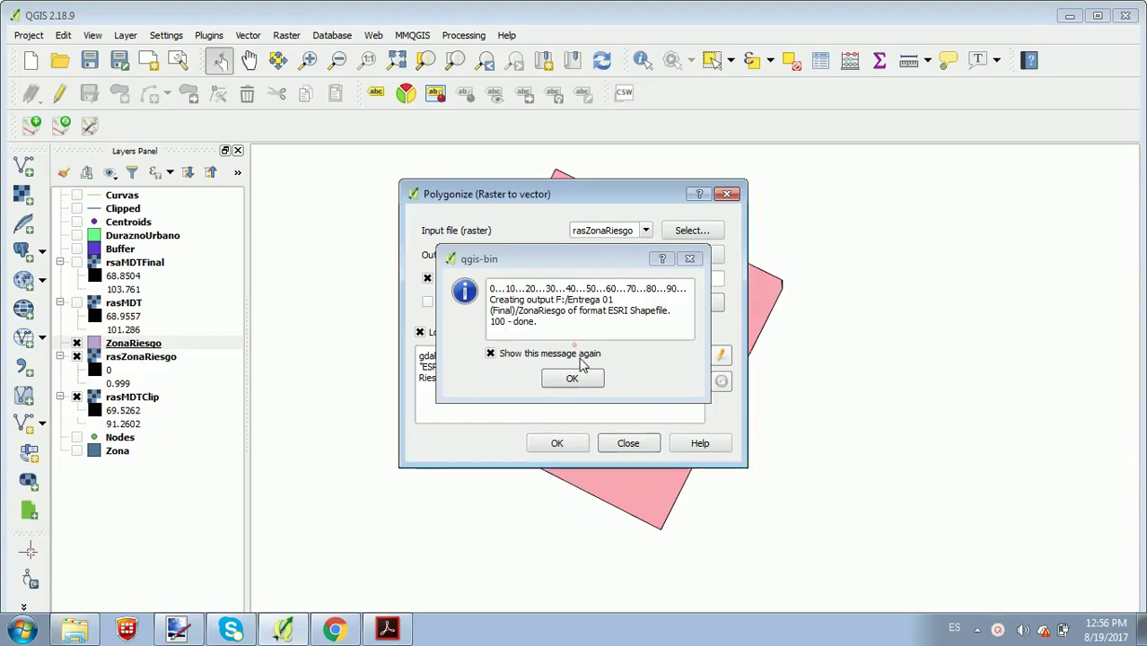
{"action": "left_click", "coordinate": [573, 381]}
{"action": "left_click", "coordinate": [628, 443]}
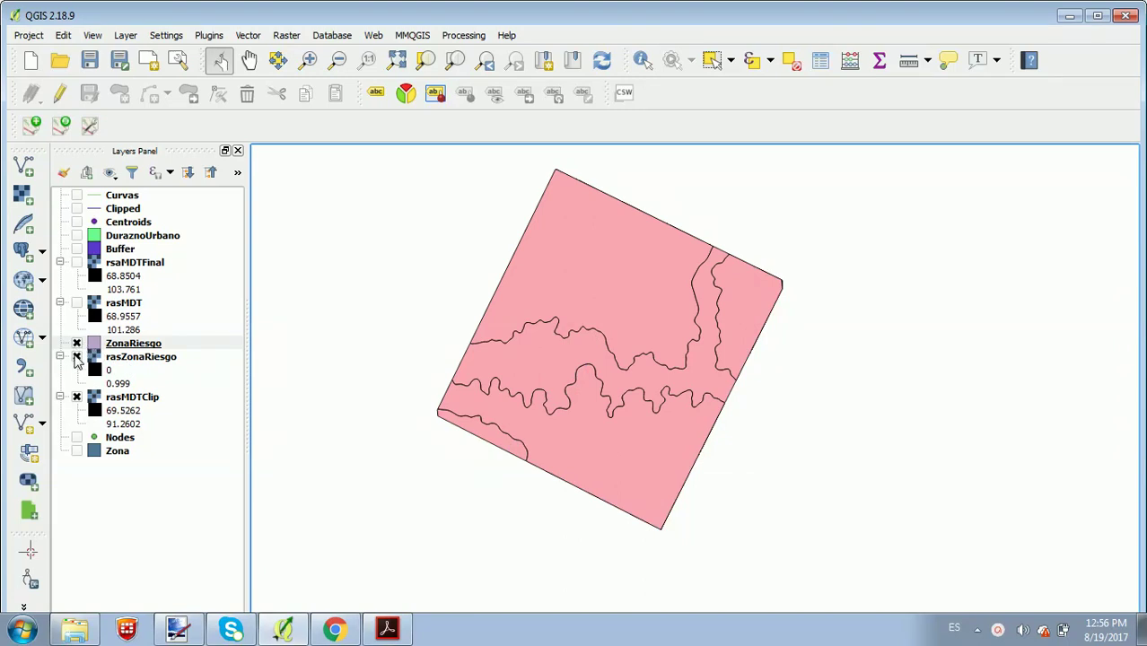
Hide the rasZonaRiesgo and rasMDTClip layers and identify the Riesgo values of the large northern and the central ZonaRiesgo polygons
{"action": "left_click", "coordinate": [76, 357]}
{"action": "left_click", "coordinate": [78, 396]}
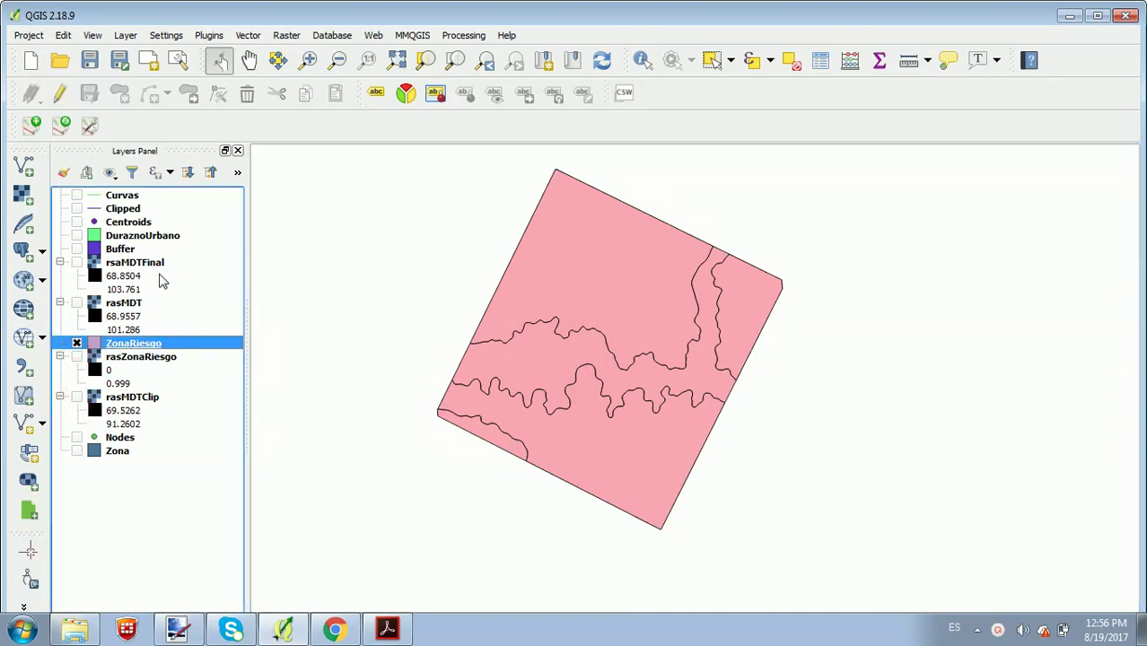
{"action": "left_click", "coordinate": [644, 61]}
{"action": "left_click", "coordinate": [588, 229]}
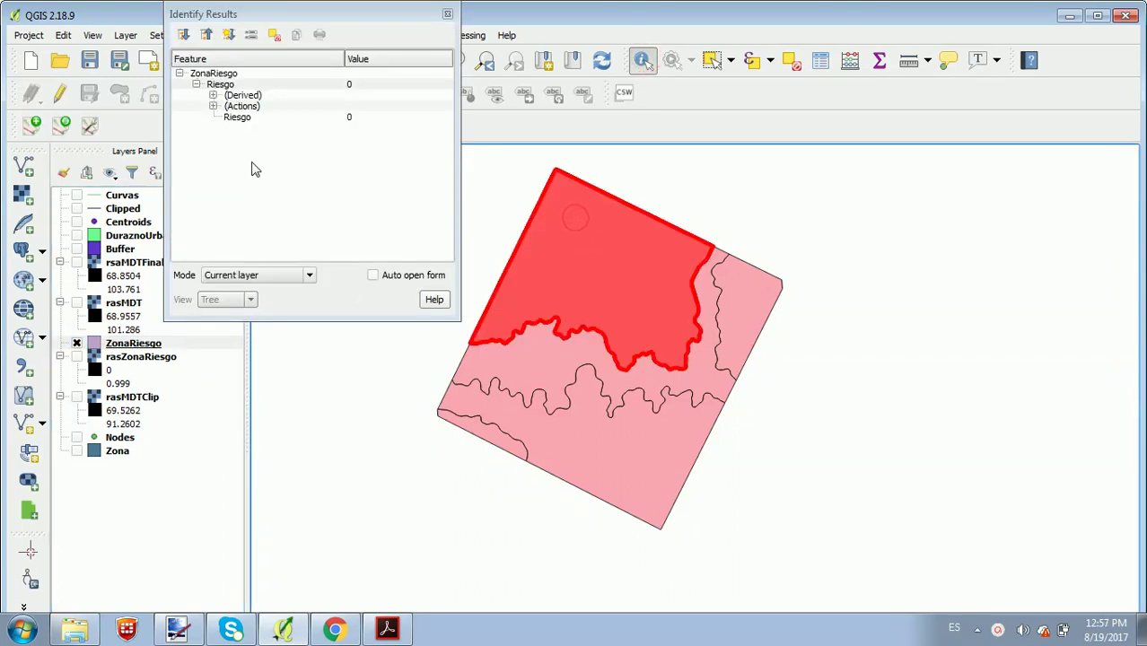
{"action": "left_click", "coordinate": [238, 120]}
{"action": "left_click", "coordinate": [573, 357]}
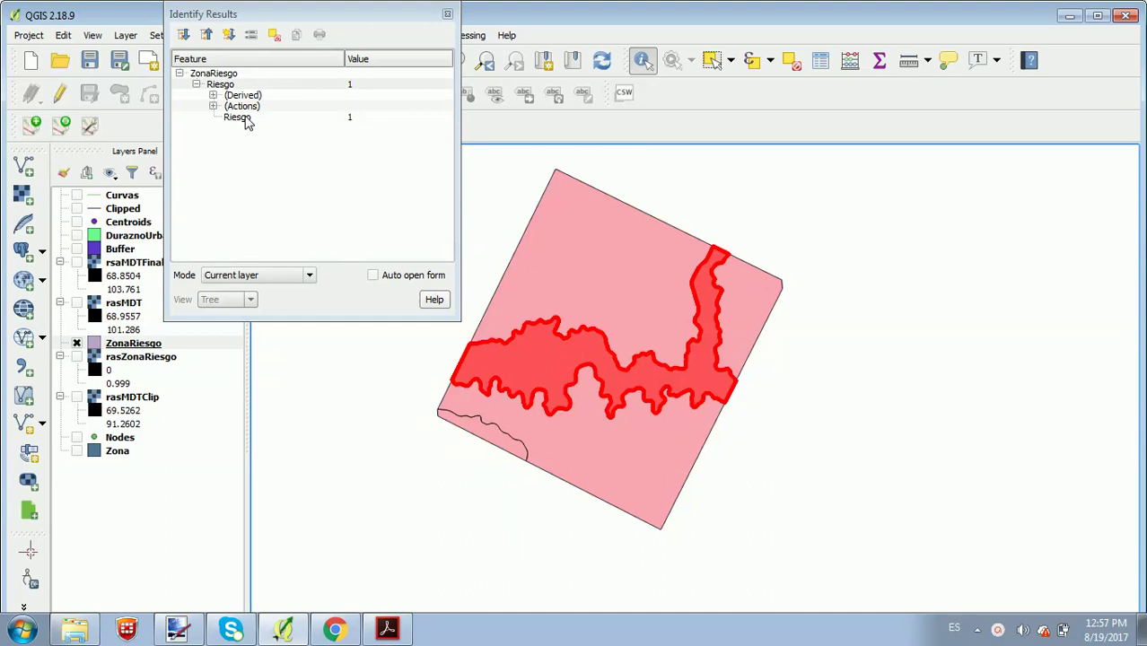
{"action": "left_click", "coordinate": [447, 17]}
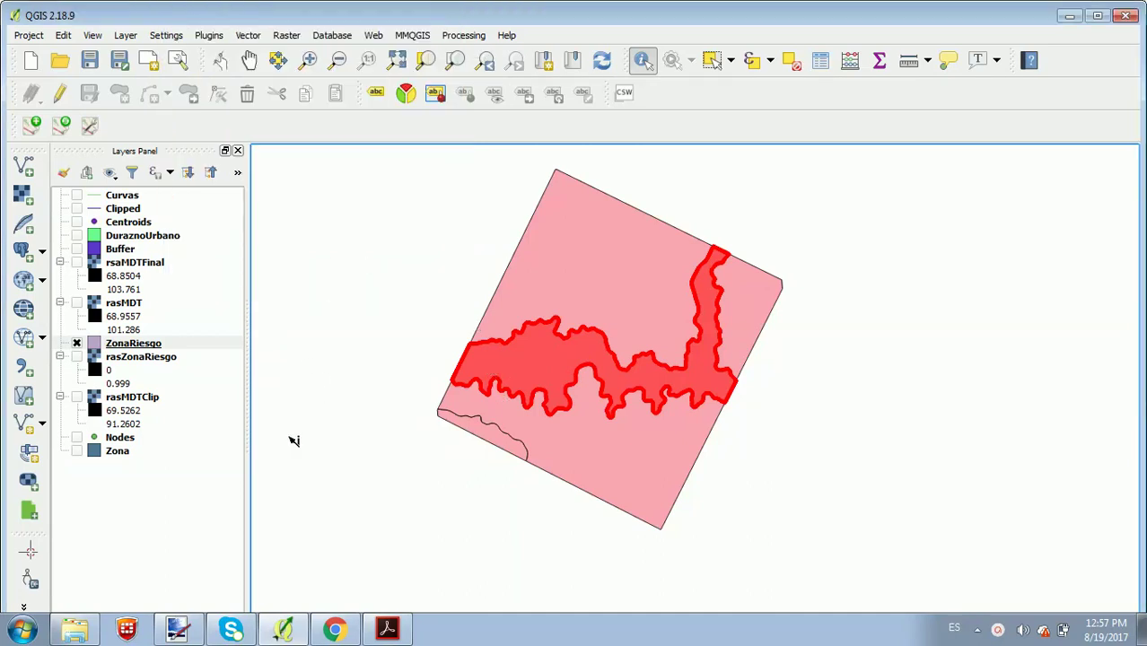
Open the provider feature filter query of the ZonaRiesgo layer and start its expression with the "Riesgo" field
{"action": "left_click", "coordinate": [118, 346]}
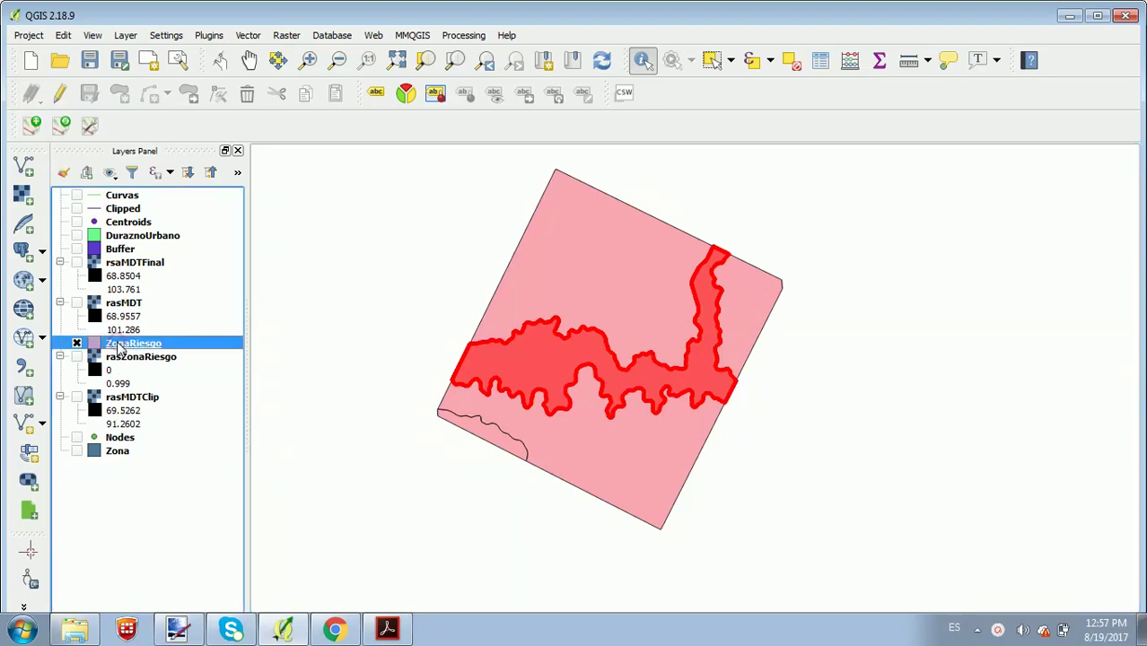
{"action": "double_click", "coordinate": [138, 343]}
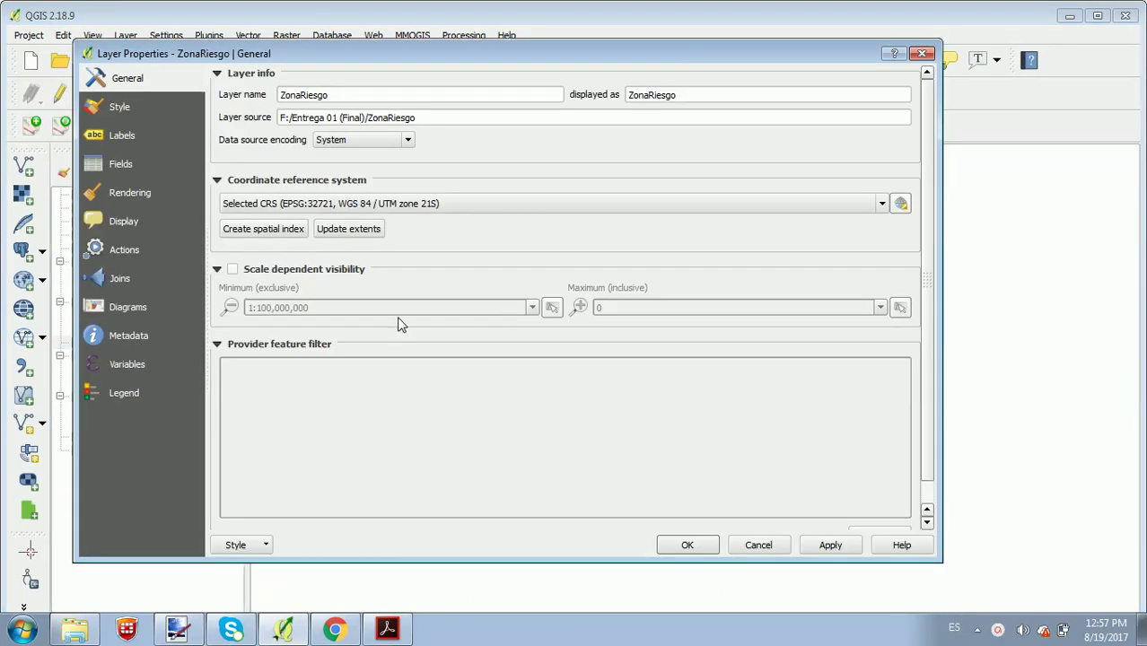
{"action": "scroll", "coordinate": [933, 415], "scroll_direction": "down", "scroll_amount": 1}
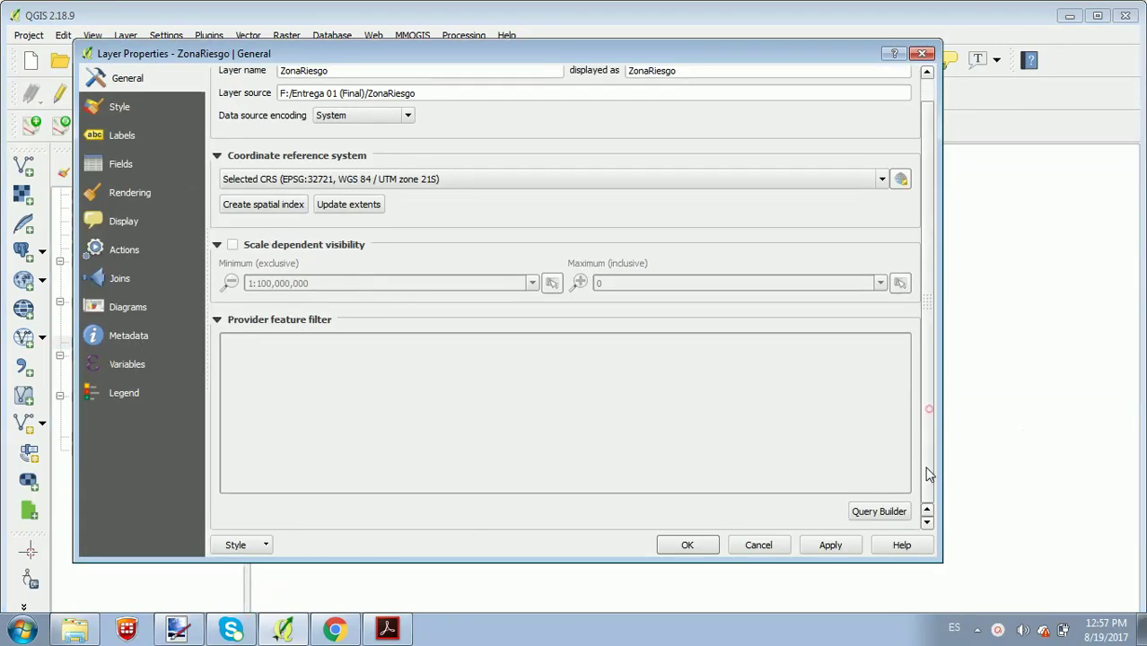
{"action": "left_click", "coordinate": [879, 512]}
{"action": "double_click", "coordinate": [164, 79]}
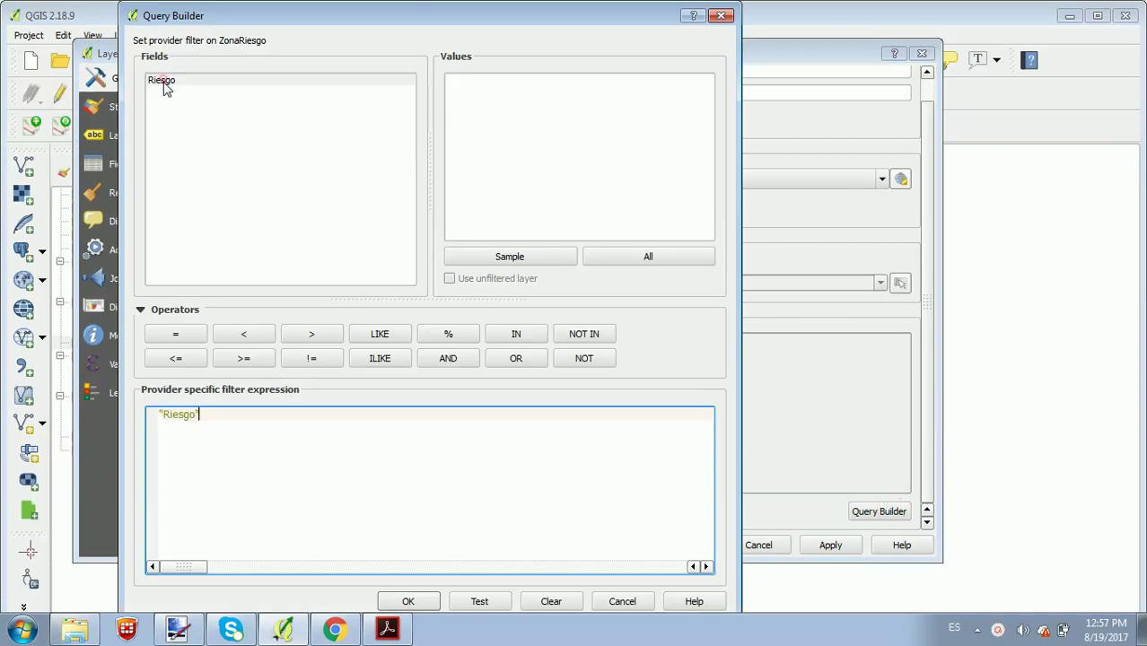